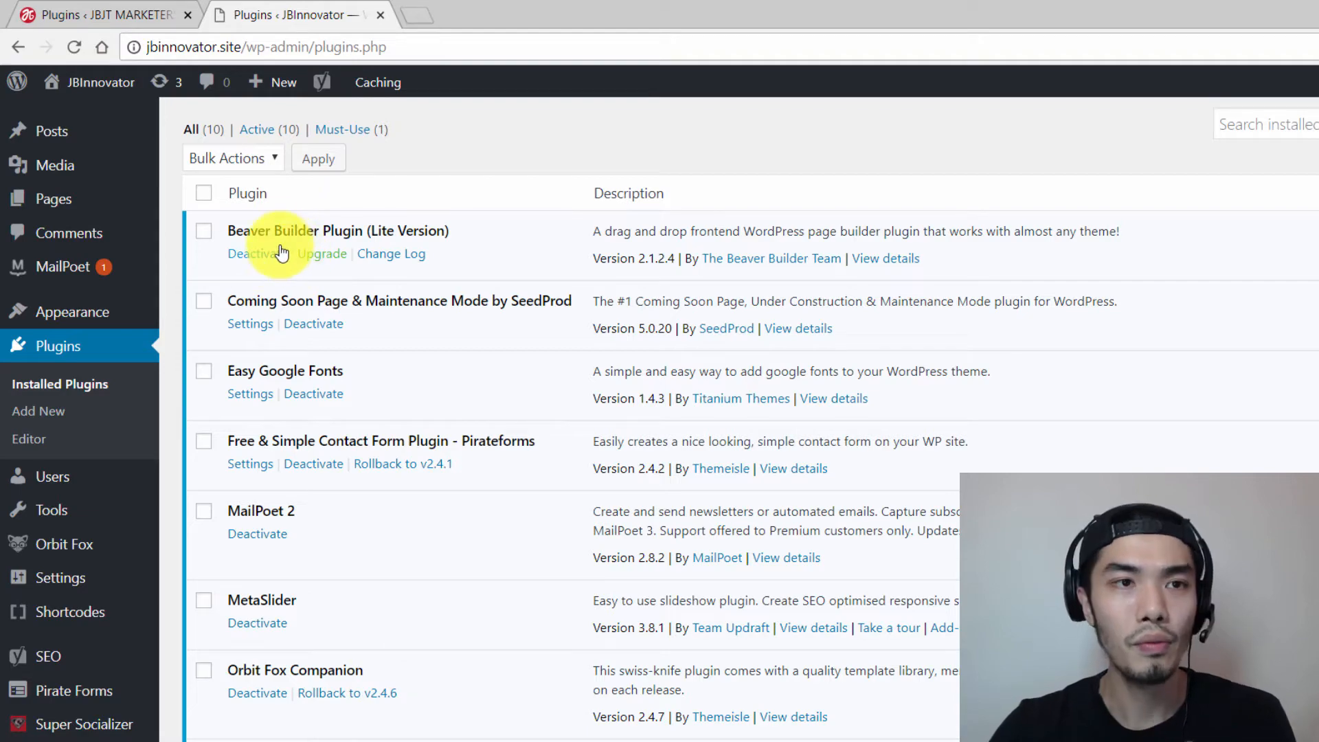
# - Compare the plugin lists of both sites, create a new page on the JBInnovator site and open it in Beaver Builder
pyautogui.click(118, 11)
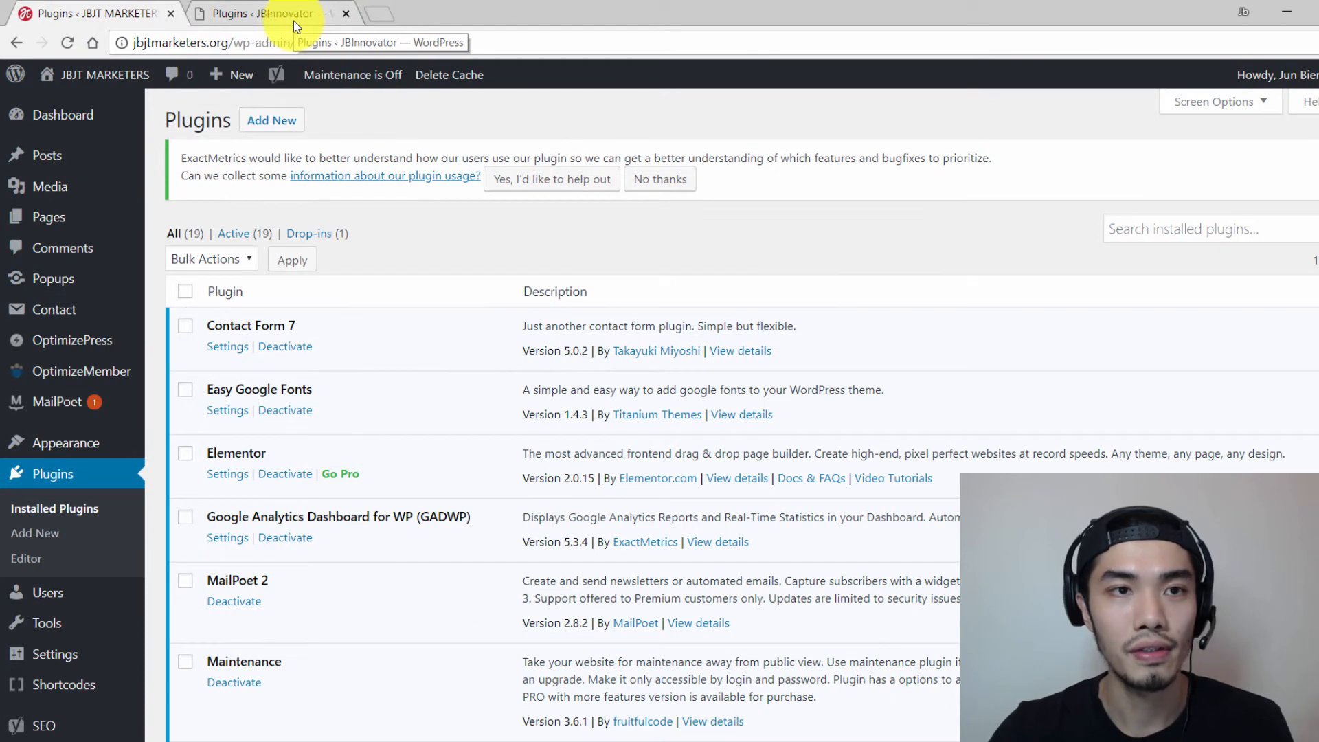
pyautogui.click(294, 21)
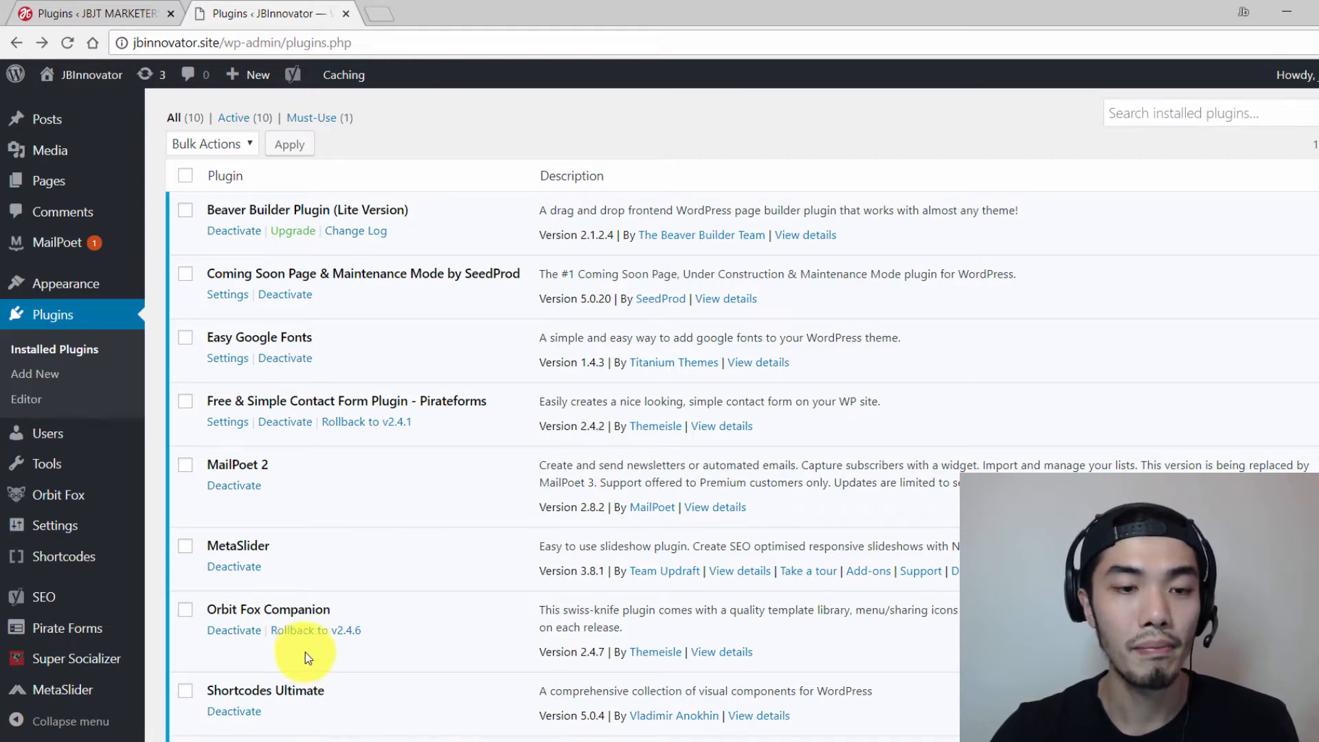
pyautogui.moveTo(256, 77)
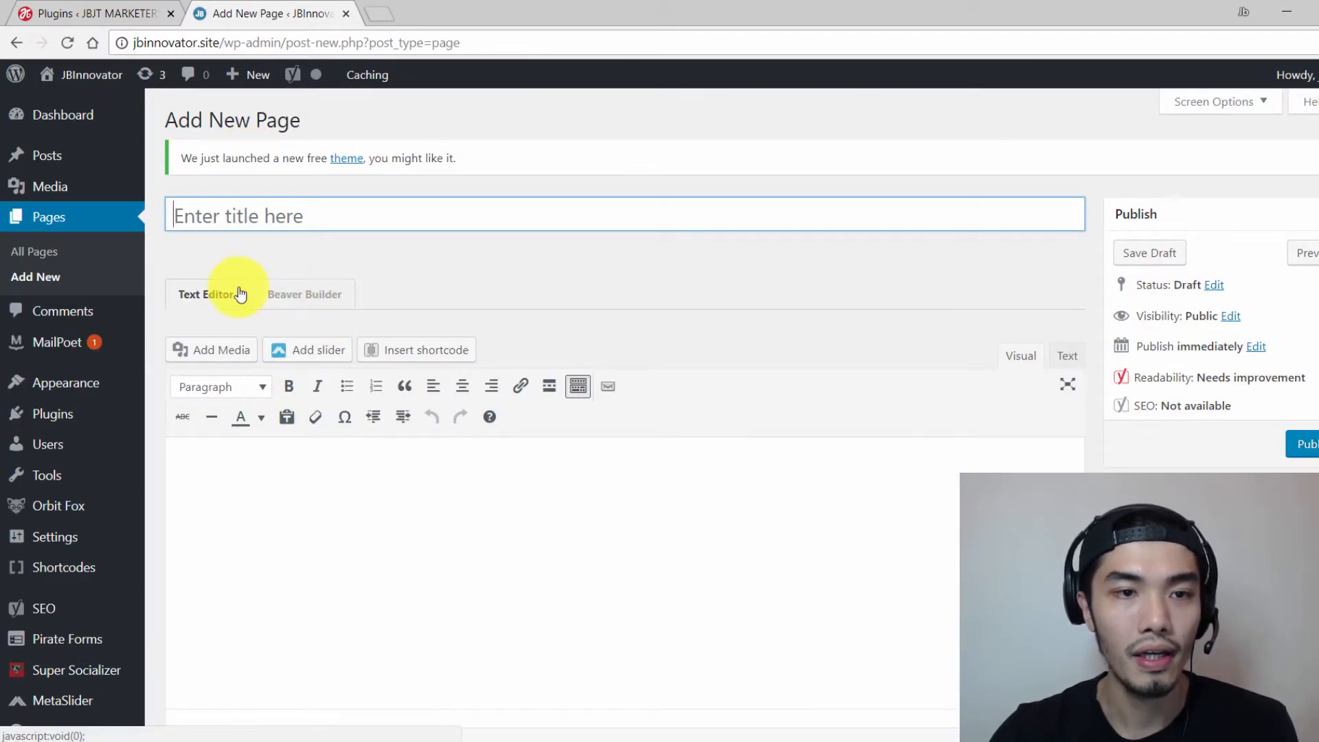
pyautogui.click(292, 296)
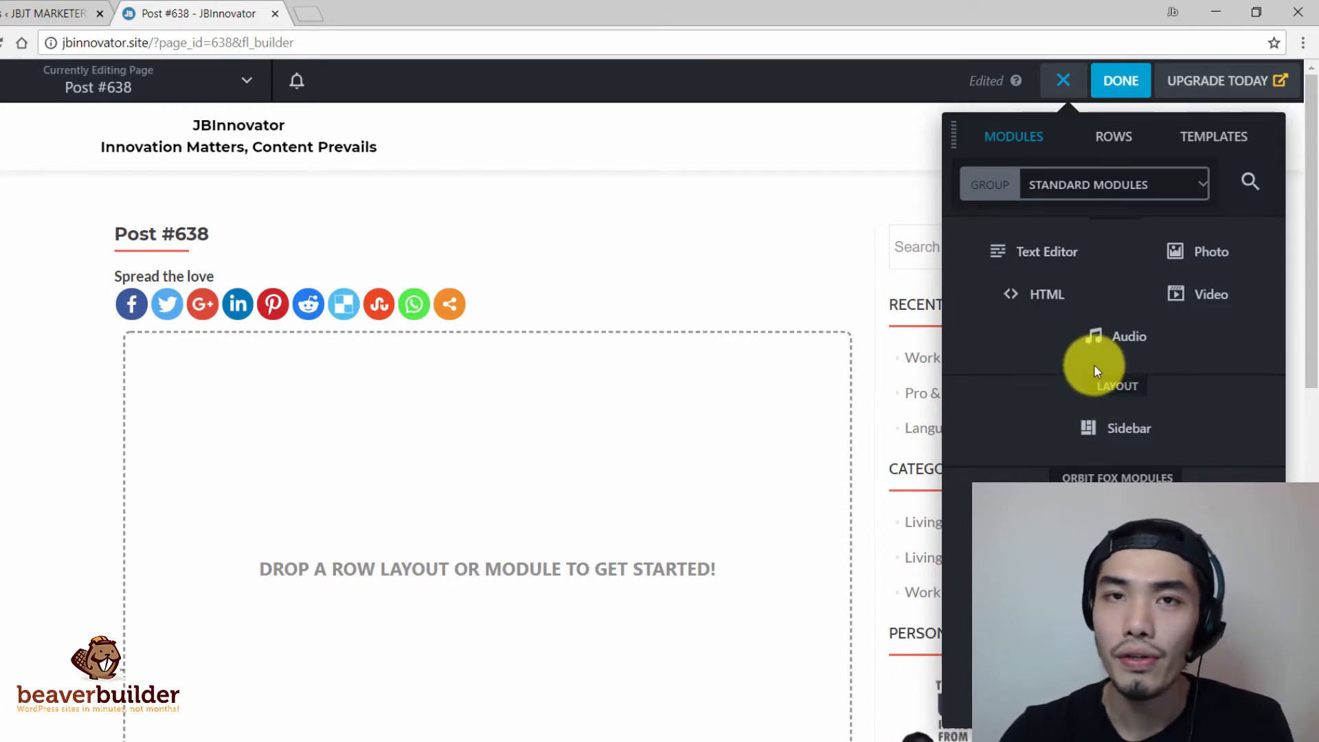
# - Try a three-column row with its middle column widened on both sides, and delete the row
pyautogui.click(1113, 151)
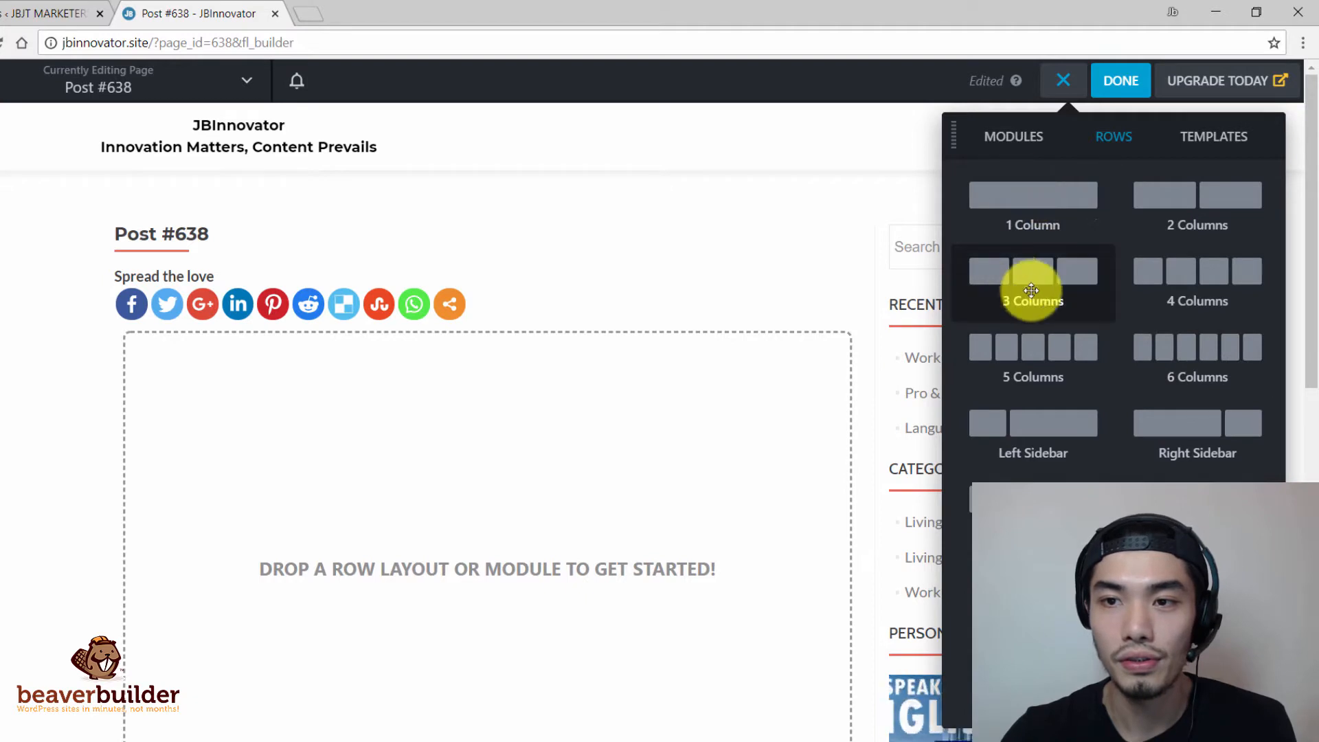
pyautogui.moveTo(1048, 279); pyautogui.dragTo(543, 349)
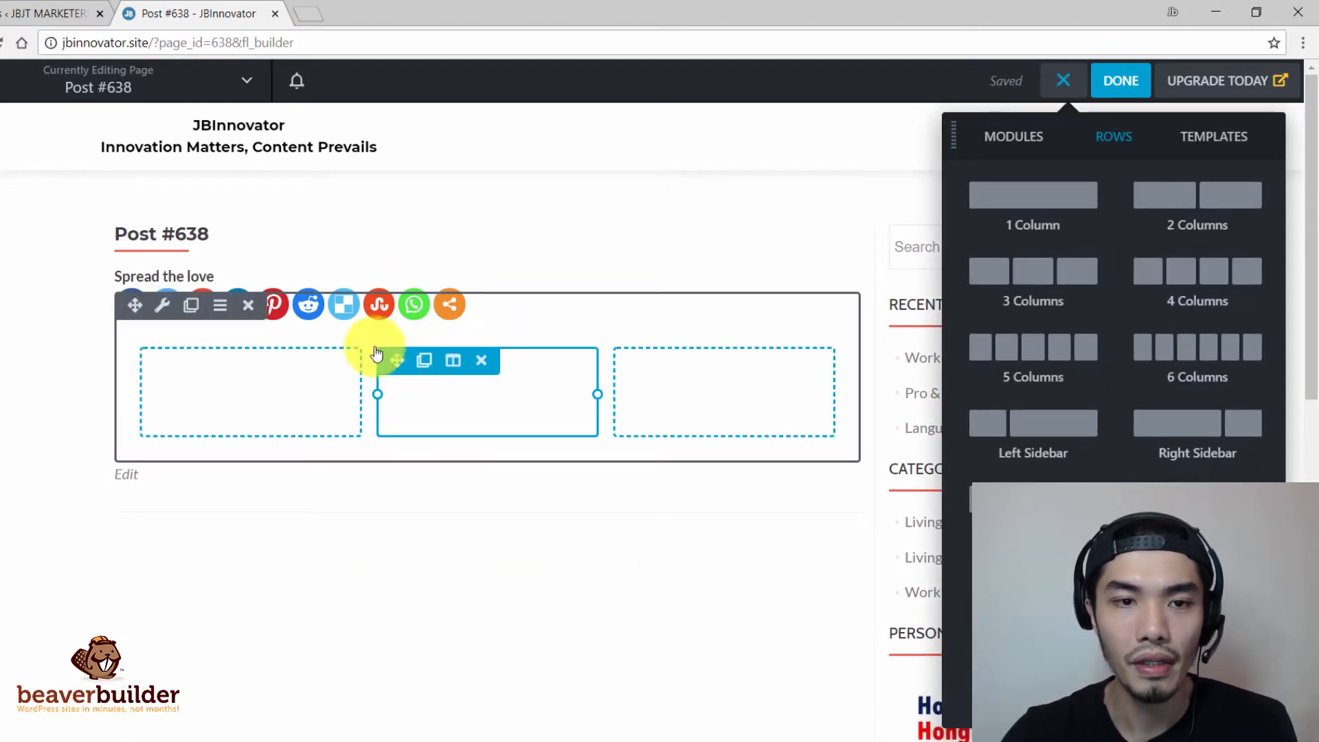
pyautogui.moveTo(377, 395); pyautogui.dragTo(325, 404)
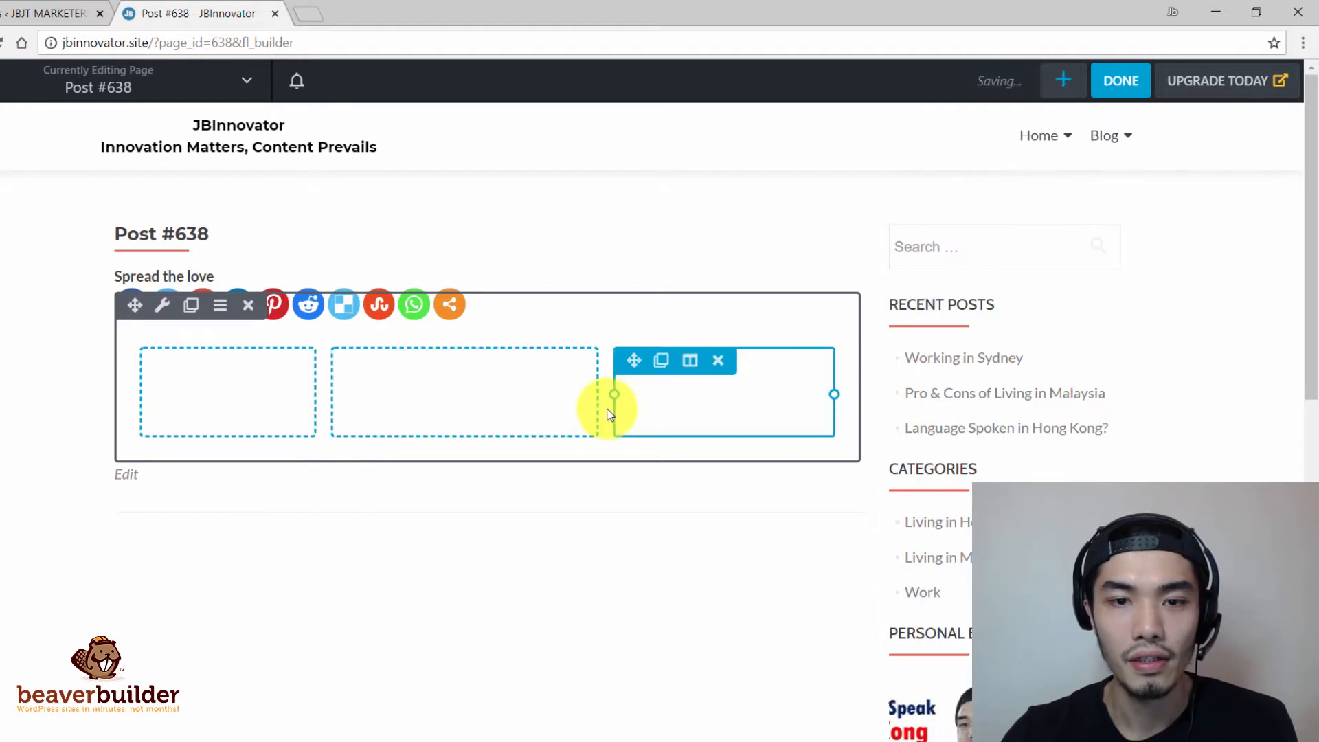
pyautogui.moveTo(611, 395)
pyautogui.mouseDown()
pyautogui.moveTo(701, 418)
pyautogui.moveTo(626, 409)
pyautogui.mouseUp()
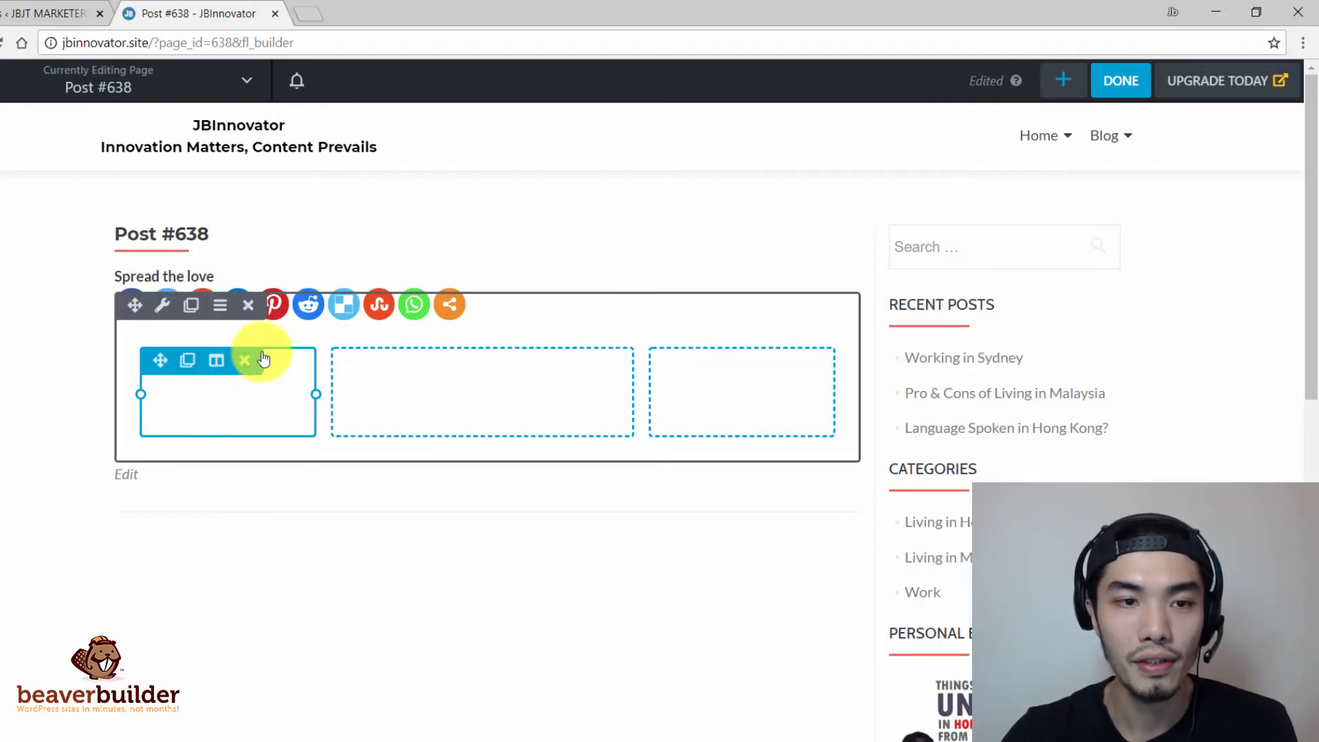
pyautogui.click(248, 304)
# - Insert a row with three columns and place a Text Editor module in its middle column
pyautogui.click(1061, 89)
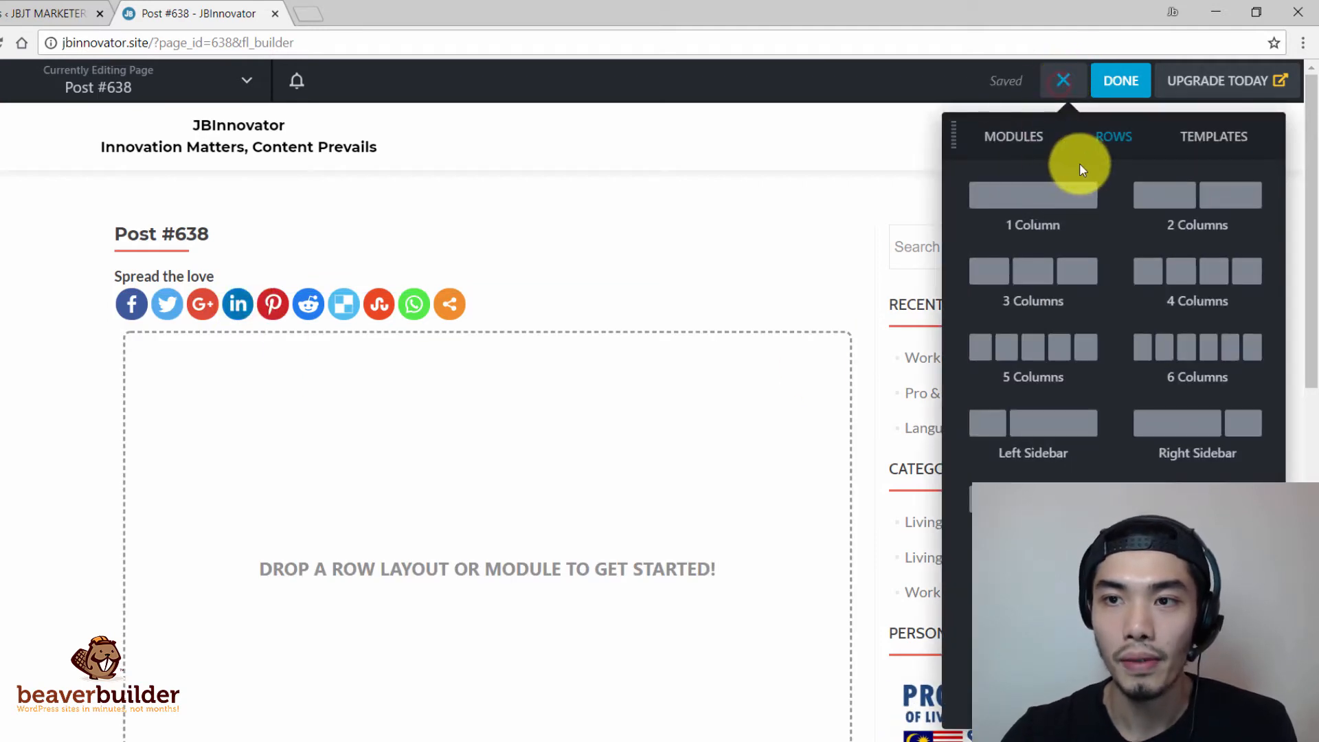
pyautogui.moveTo(1078, 271); pyautogui.dragTo(546, 358)
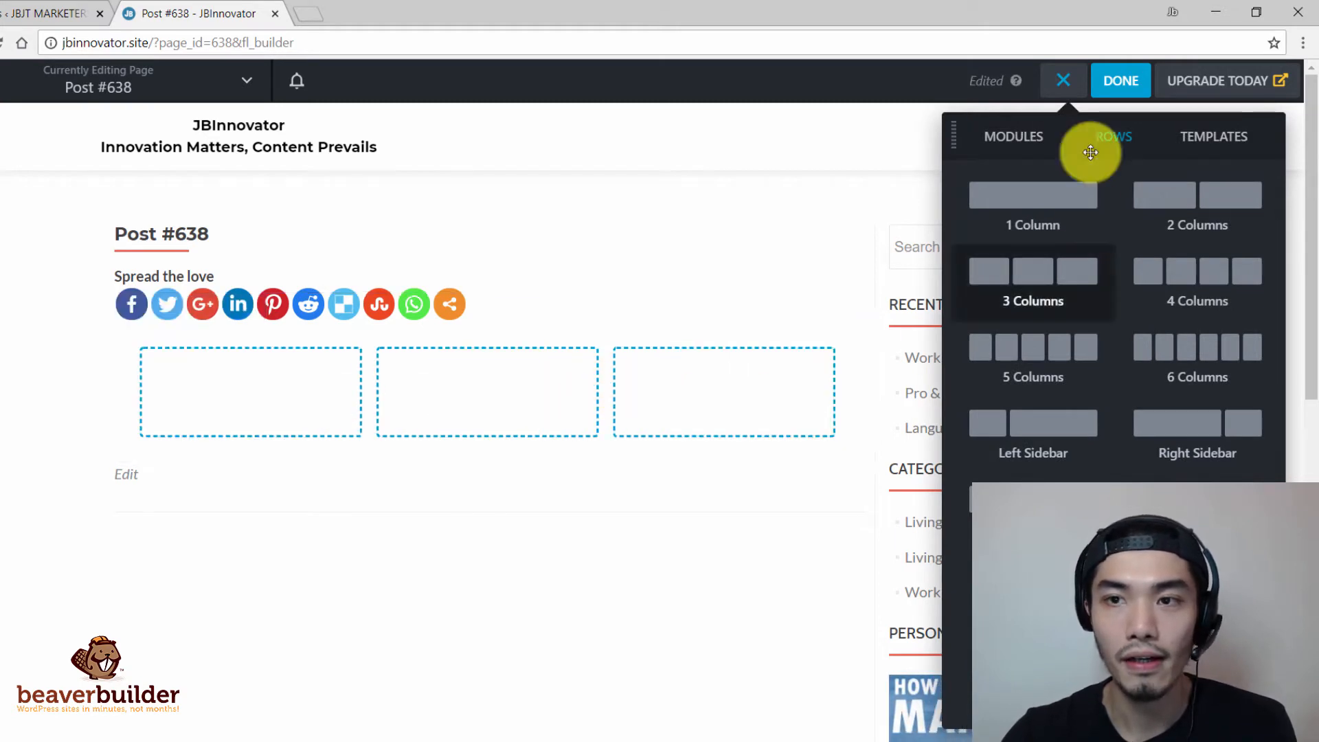
pyautogui.click(1009, 139)
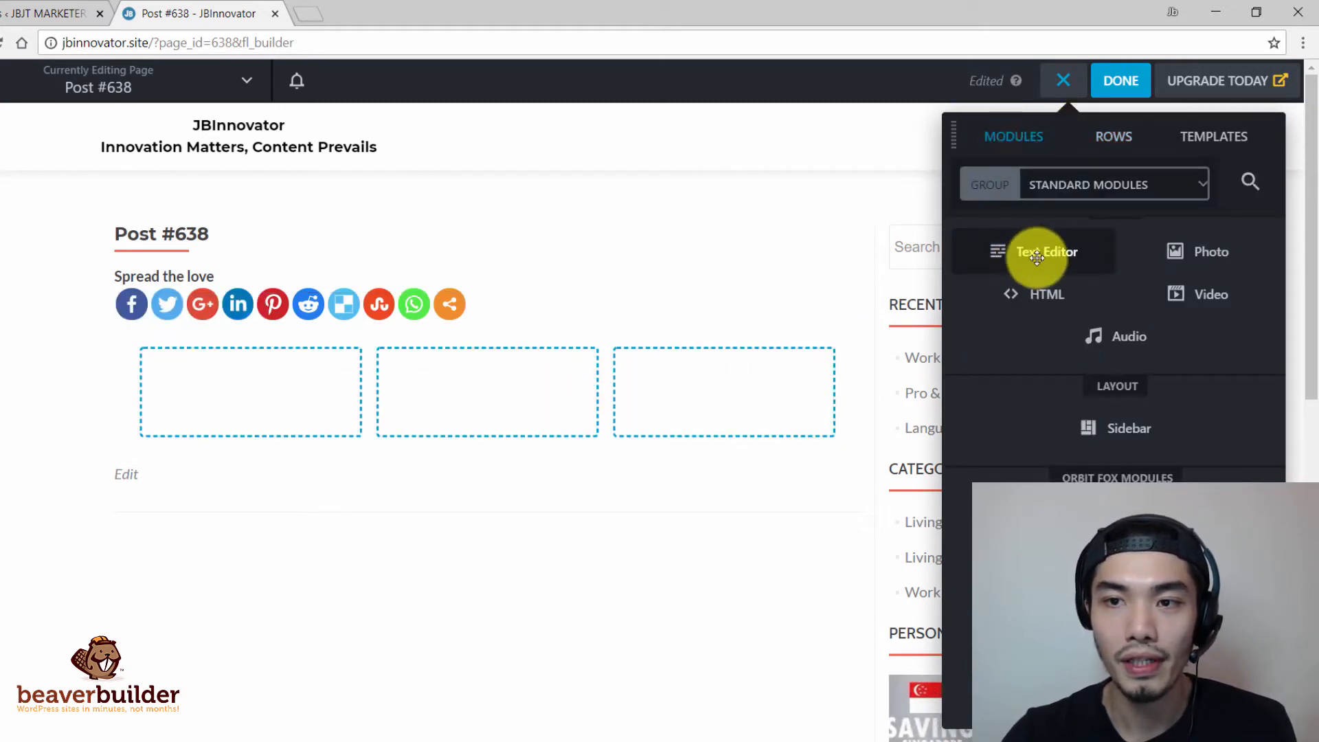
pyautogui.moveTo(1042, 262); pyautogui.dragTo(543, 390)
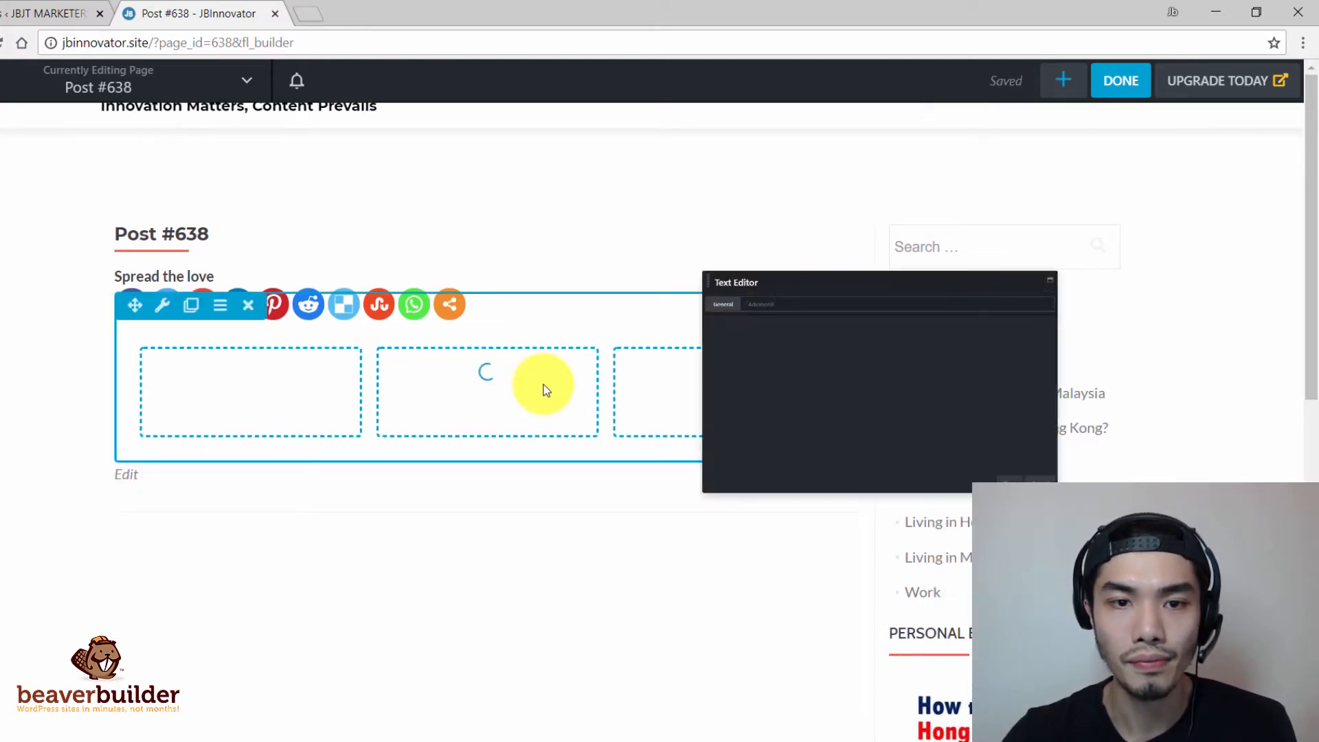
# - Enter "testestst...." as the content of the text module
pyautogui.click(716, 413)
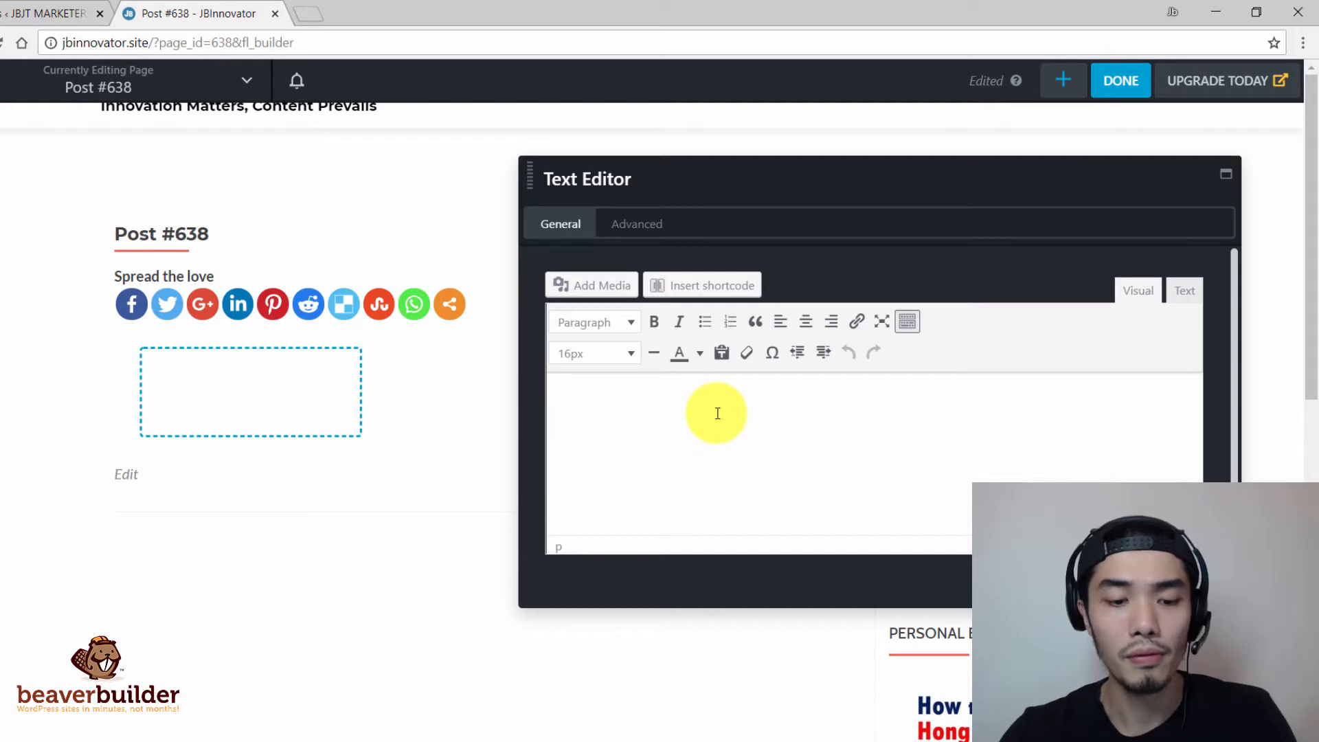
pyautogui.write('testestst')
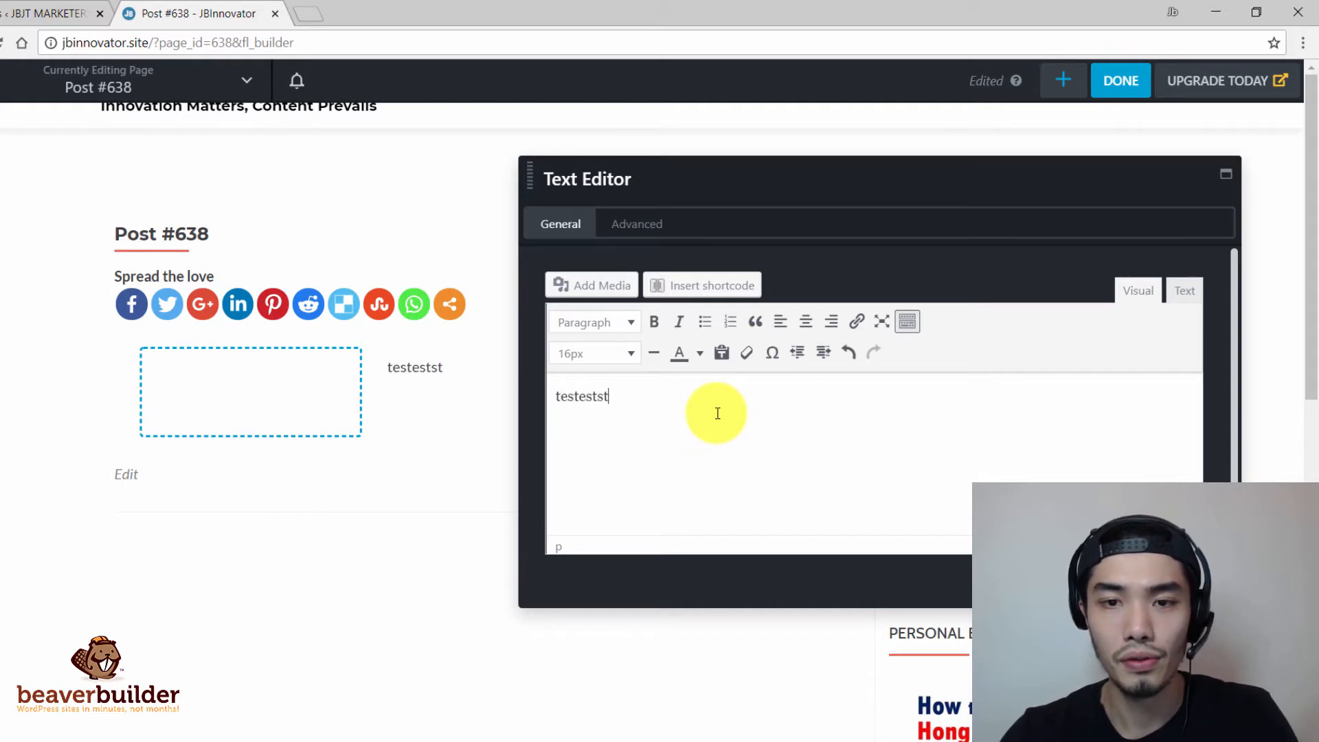
pyautogui.write('....')
# - Give the text module a Fade In animation with a delay of 1 second and save its settings
pyautogui.click(634, 233)
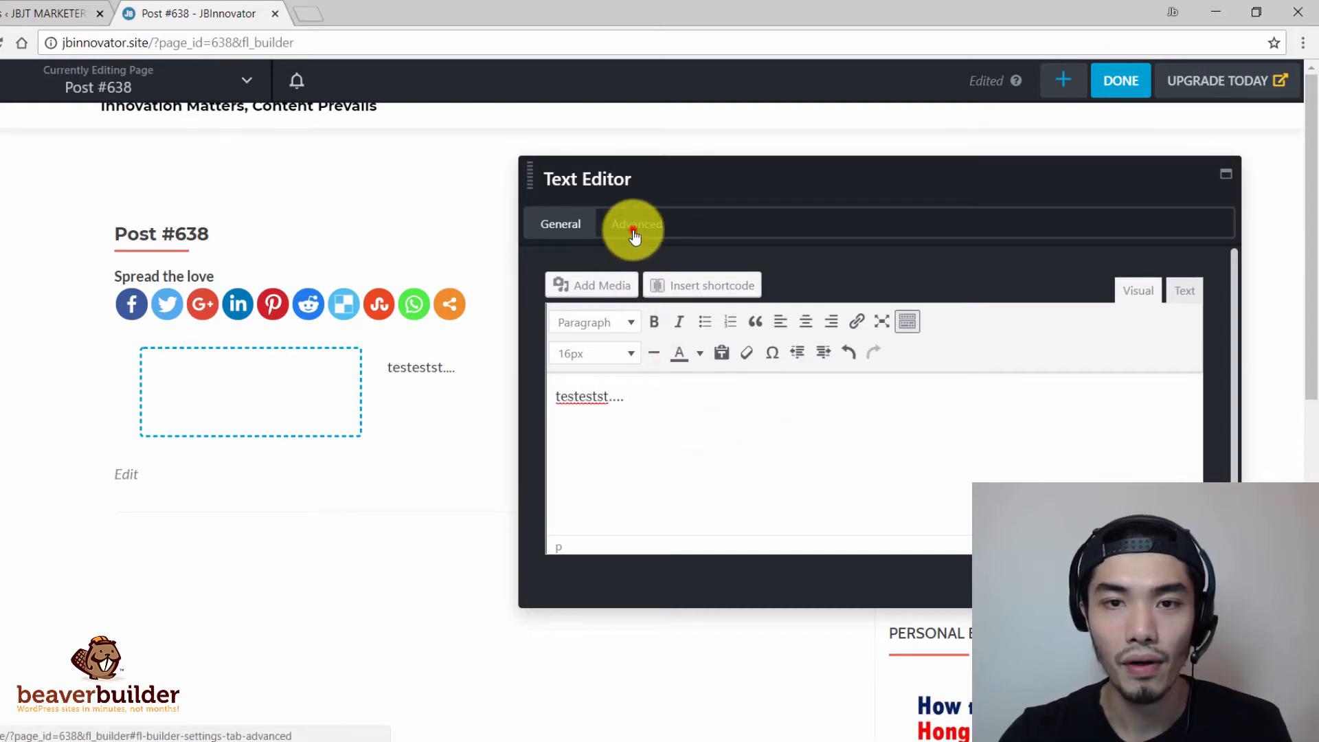
pyautogui.moveTo(1236, 316); pyautogui.dragTo(1203, 451)
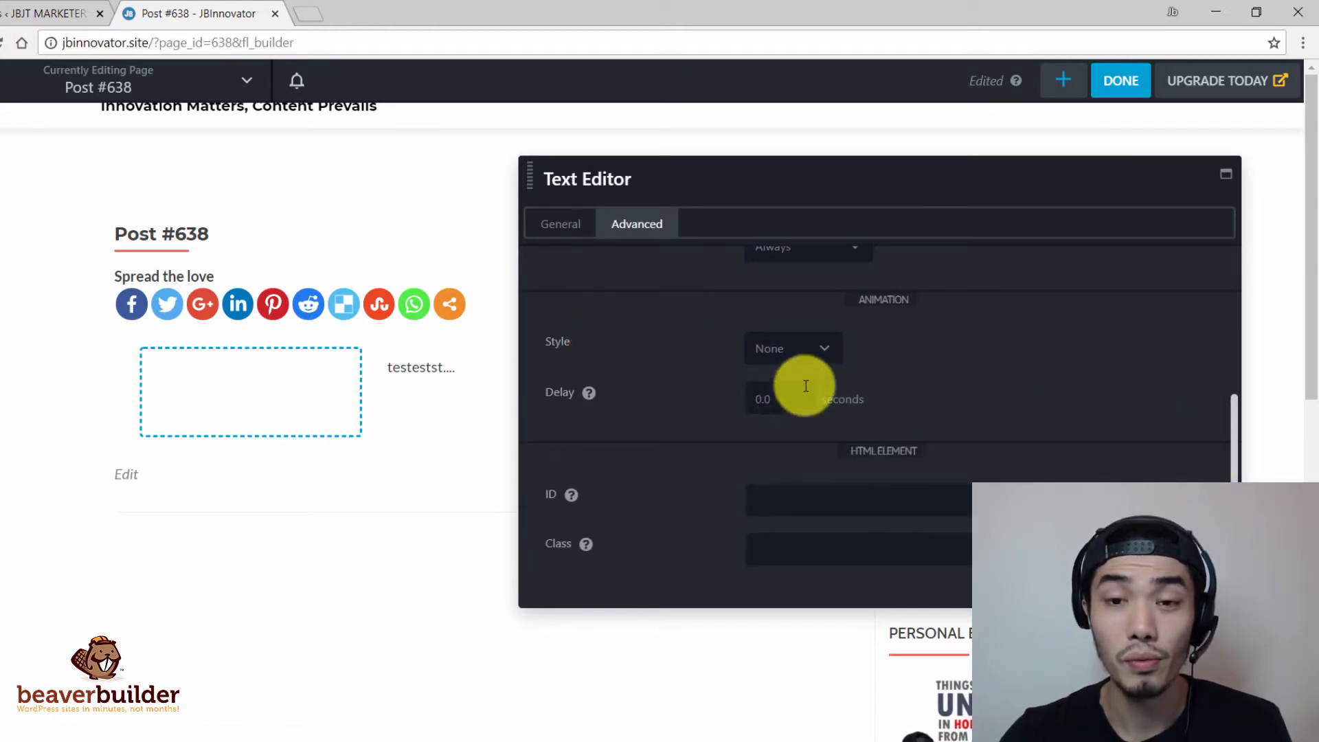
pyautogui.click(822, 352)
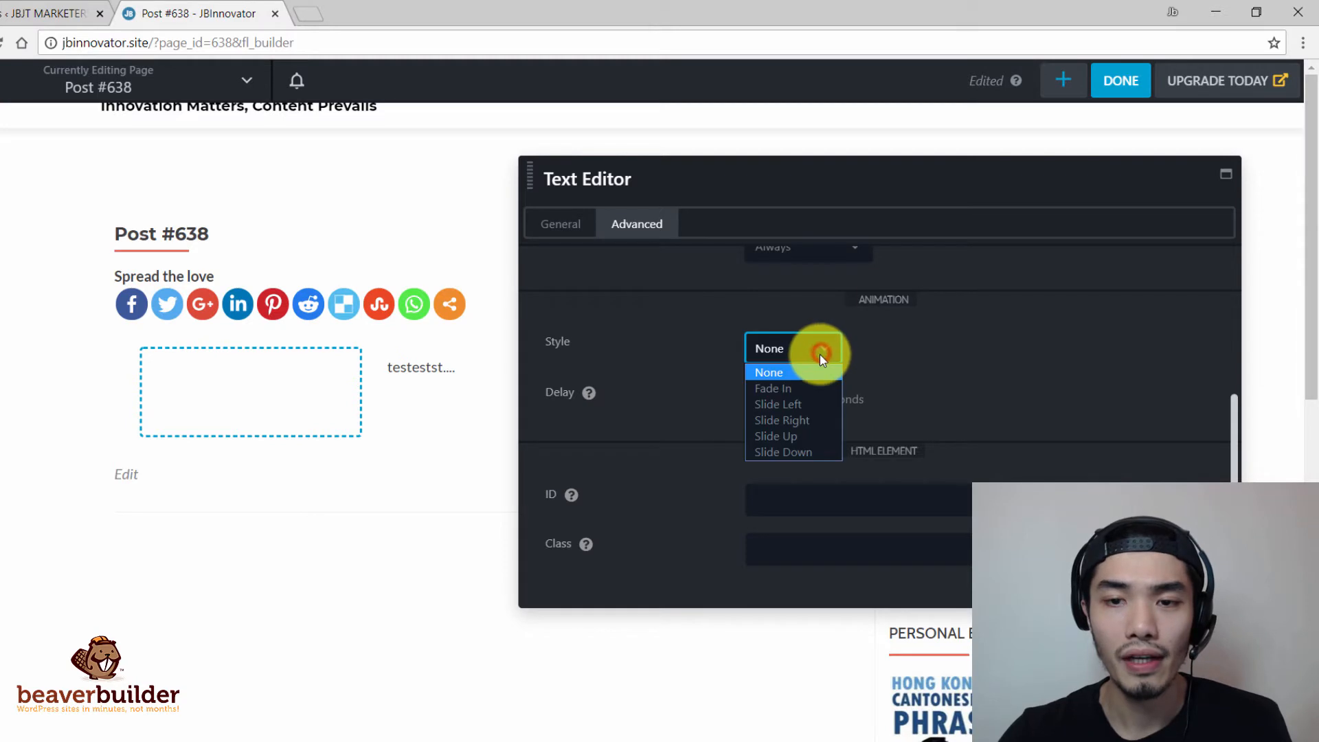
pyautogui.click(789, 389)
pyautogui.click(780, 400)
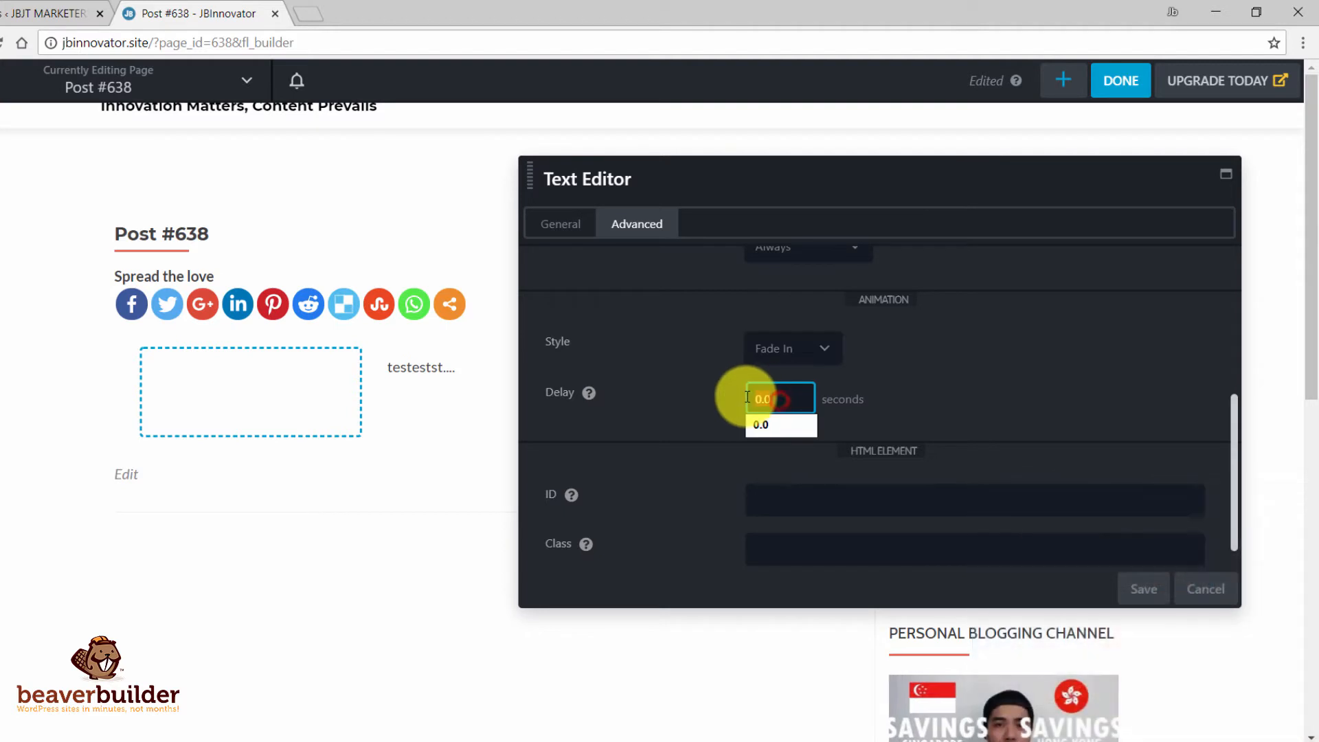
pyautogui.write('1')
pyautogui.click(876, 397)
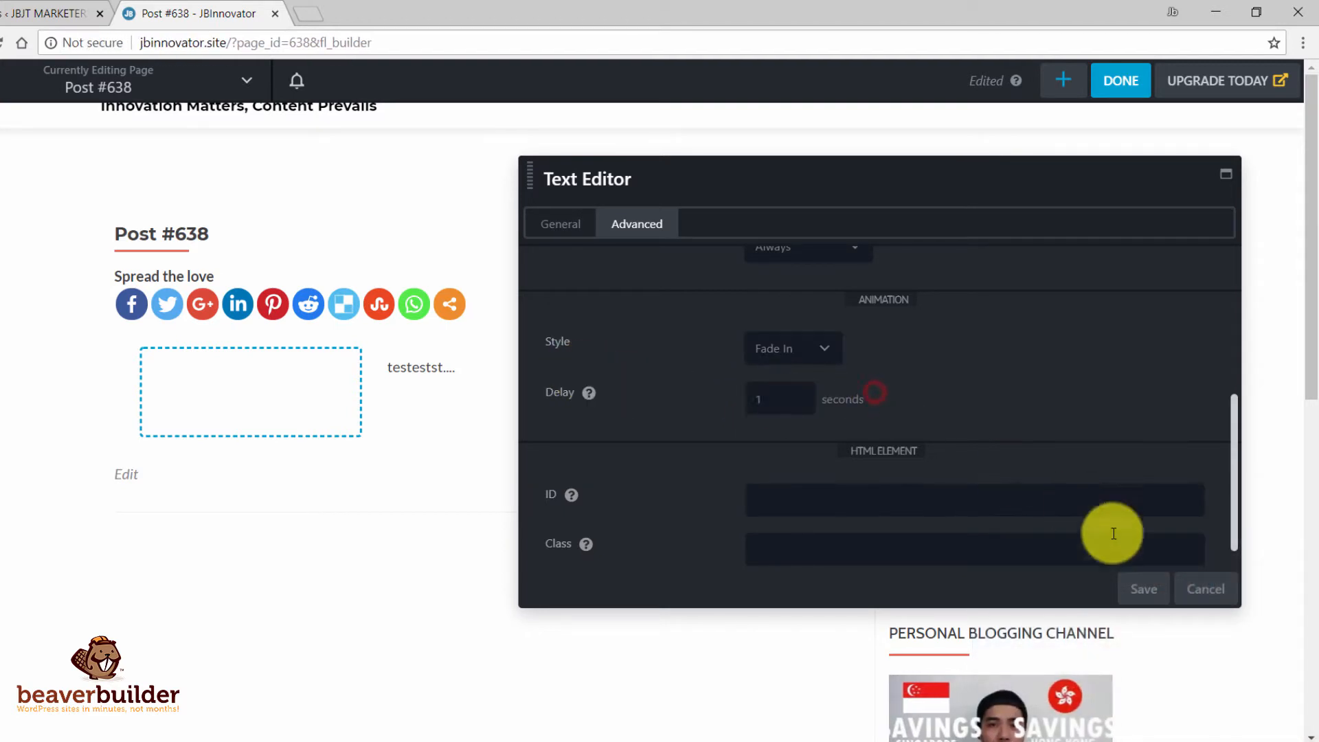
pyautogui.click(1142, 588)
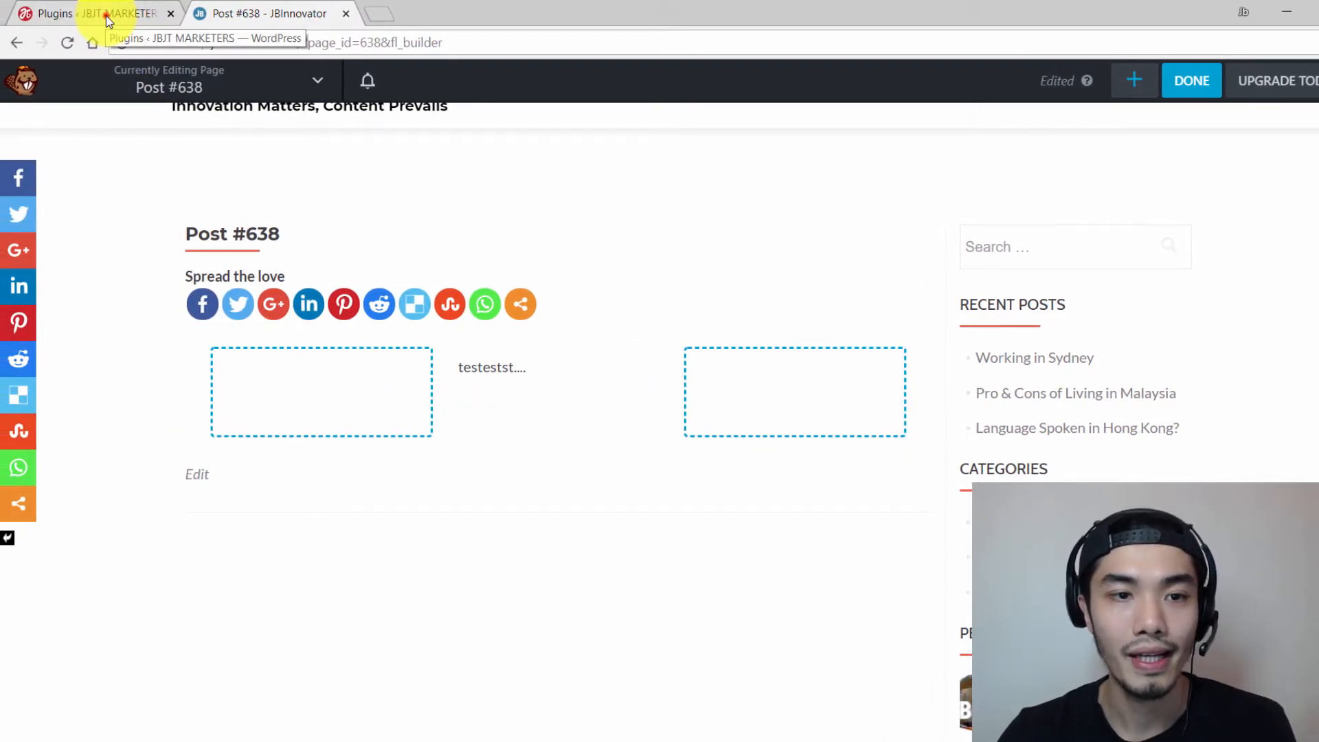
# - Switch to the JBJT Marketers site, create a new page and open it in Elementor
pyautogui.click(105, 15)
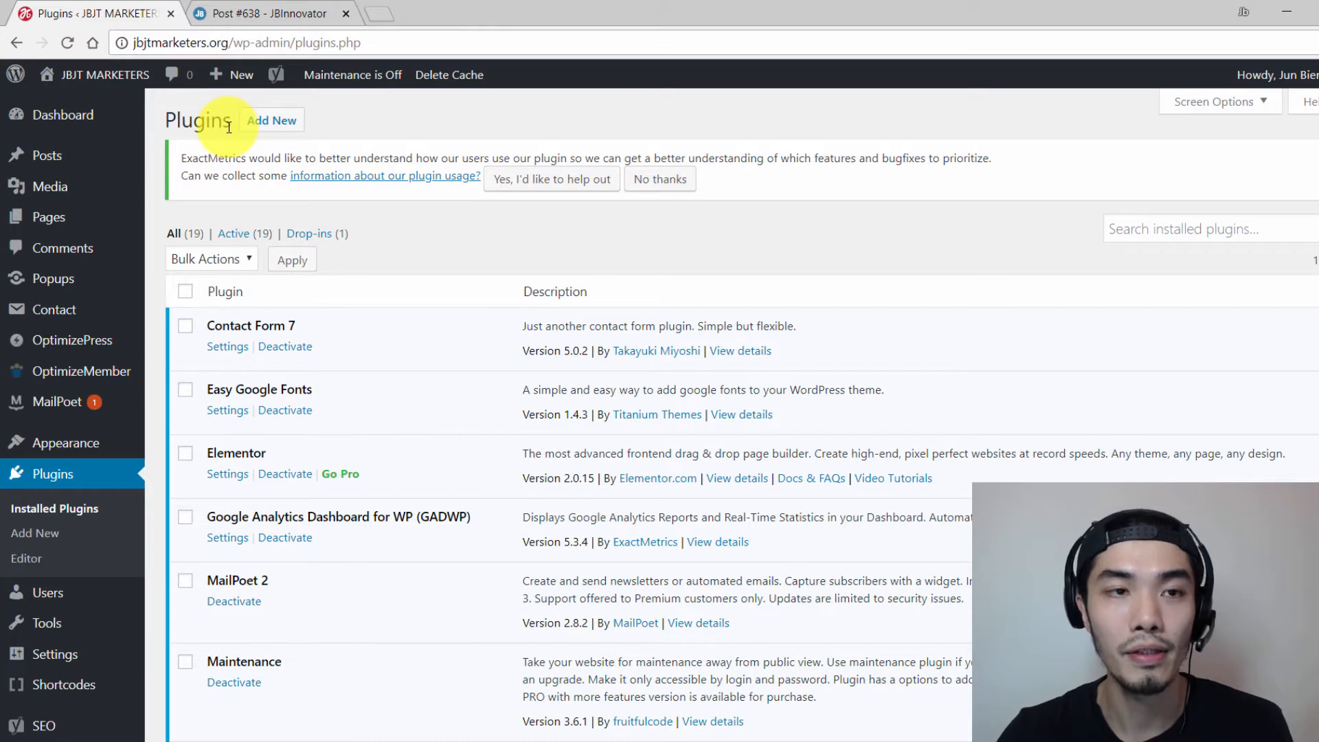
pyautogui.moveTo(220, 73)
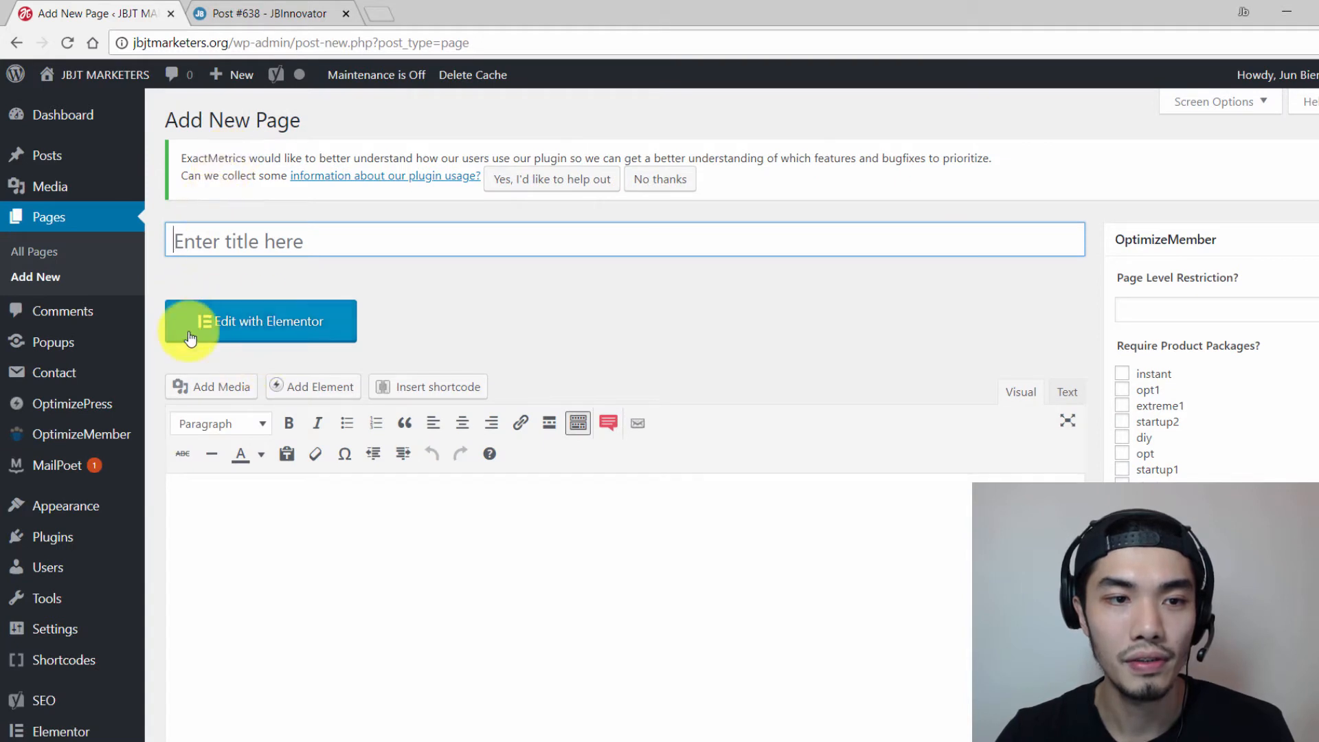
pyautogui.click(258, 335)
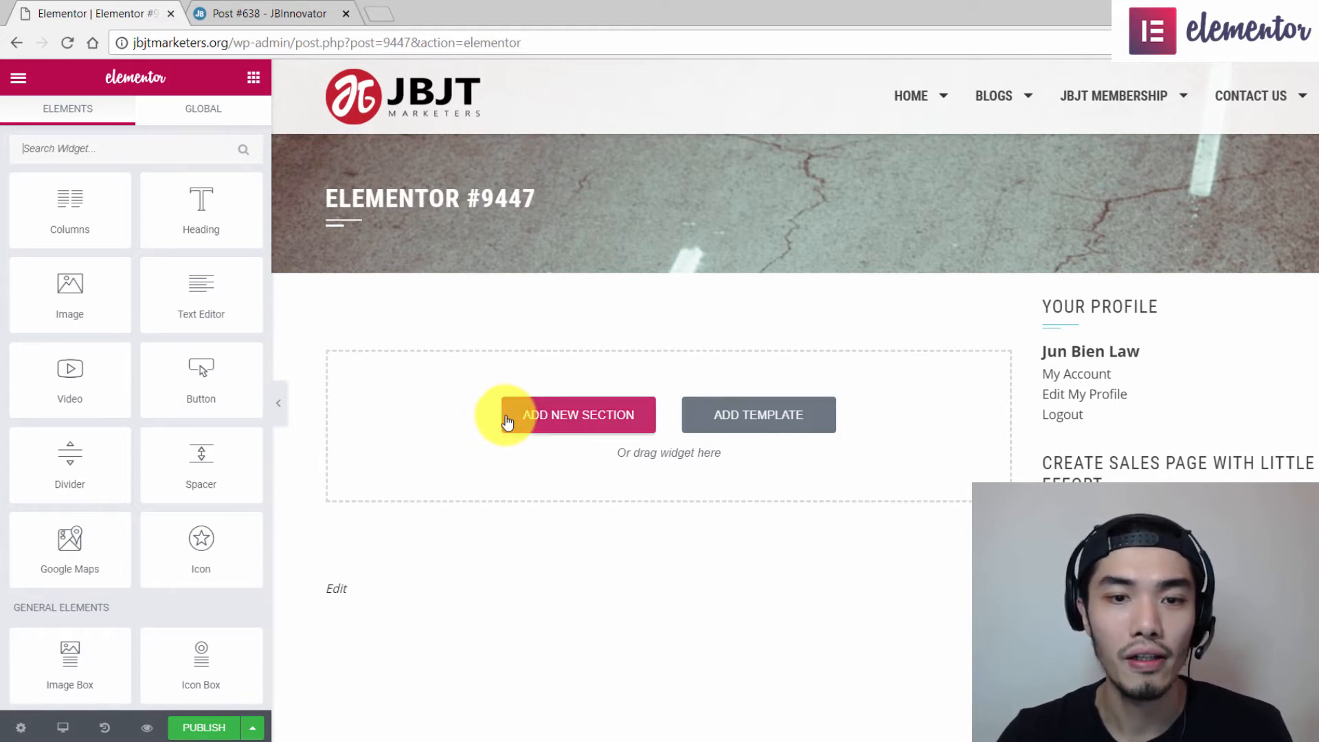
# - Add a new section with a structure of three equal columns to the page
pyautogui.click(567, 424)
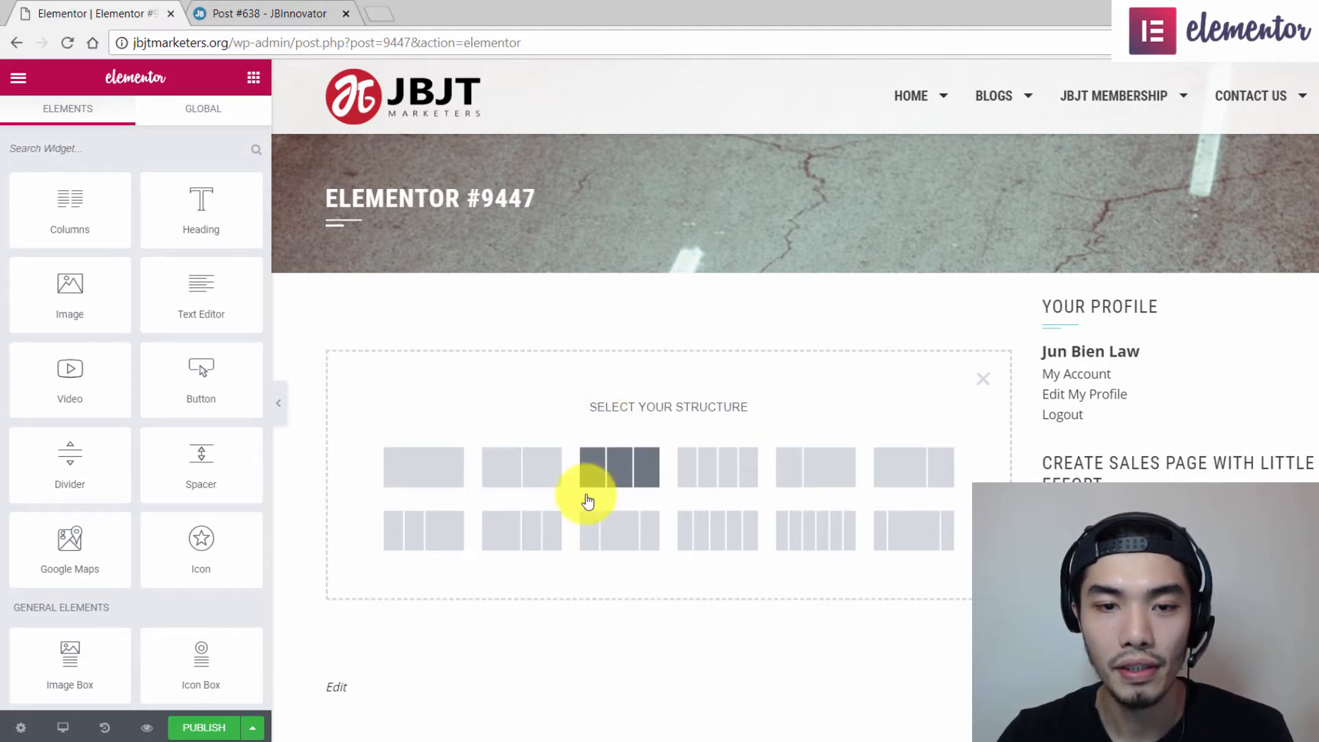
pyautogui.click(631, 485)
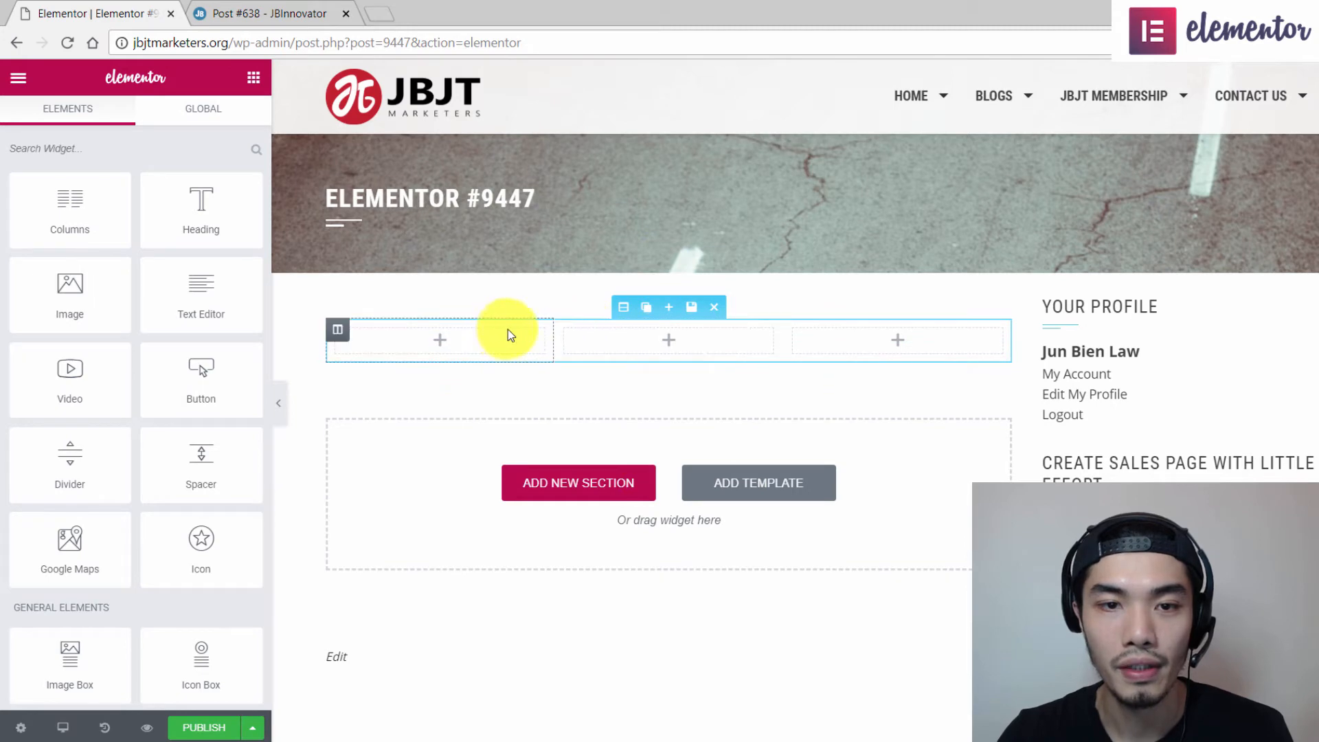
# - Try widening the middle column on both sides, and add an extra column and delete it
pyautogui.moveTo(570, 352); pyautogui.dragTo(546, 371)
pyautogui.moveTo(812, 358); pyautogui.dragTo(885, 383)
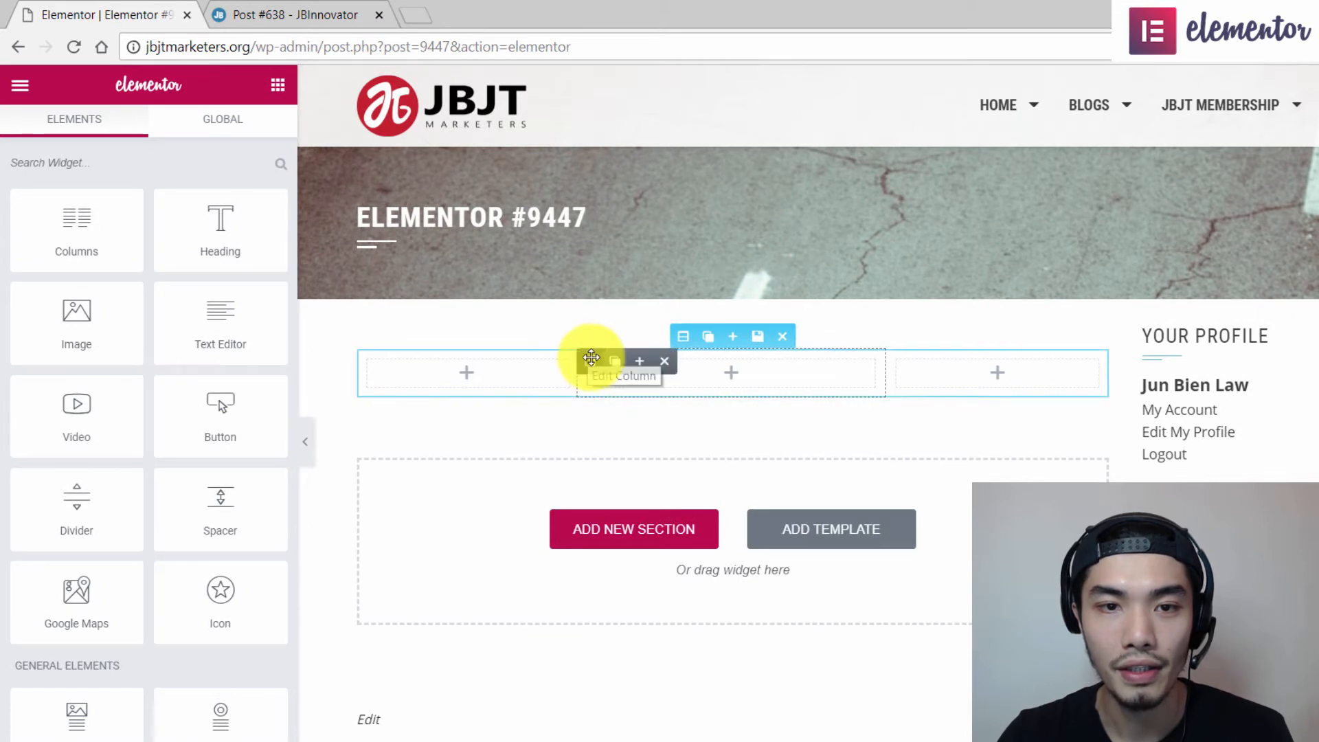
pyautogui.click(637, 368)
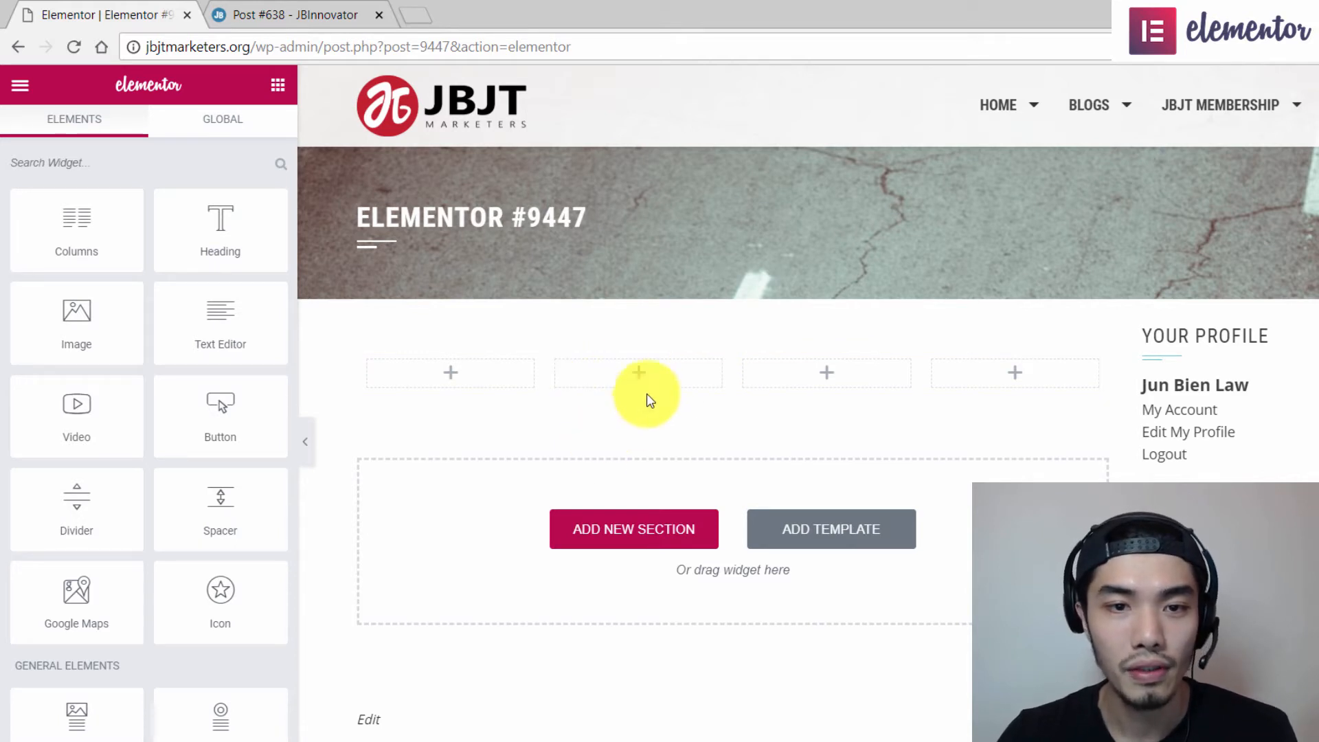
pyautogui.moveTo(558, 361)
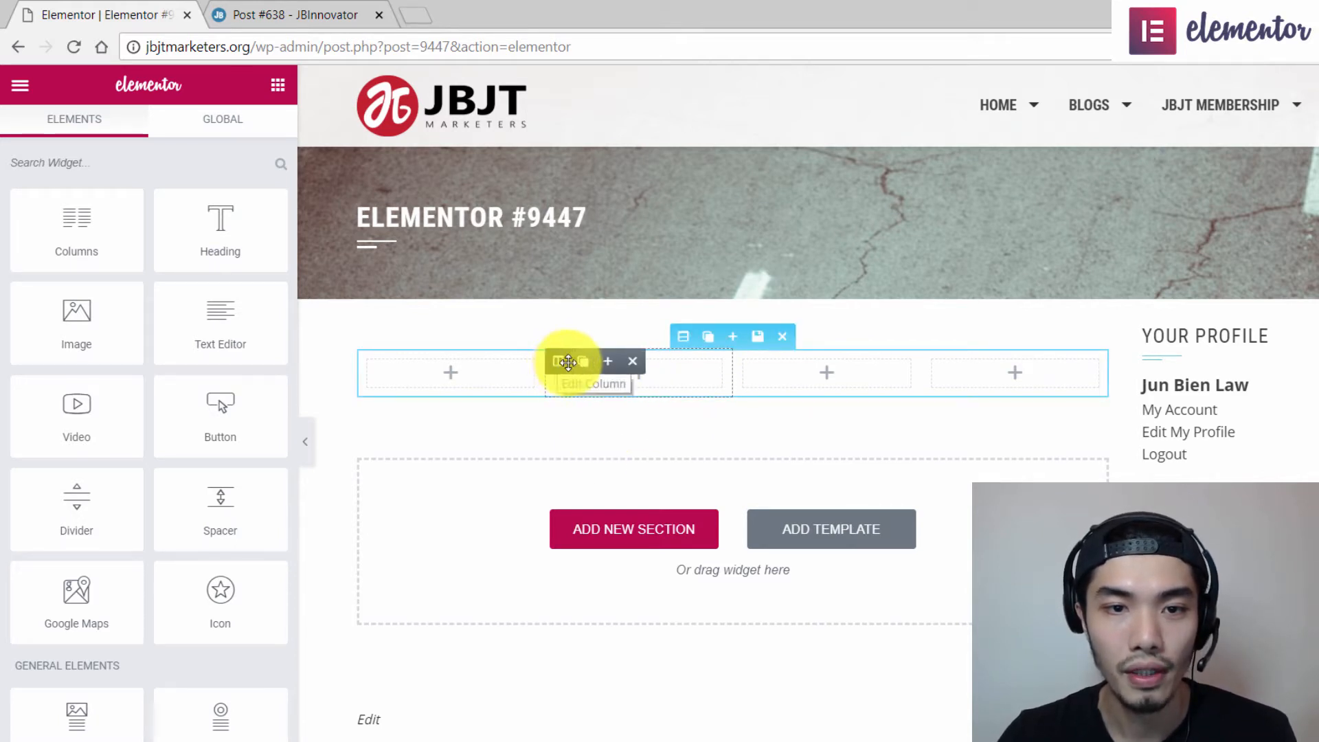
pyautogui.click(632, 362)
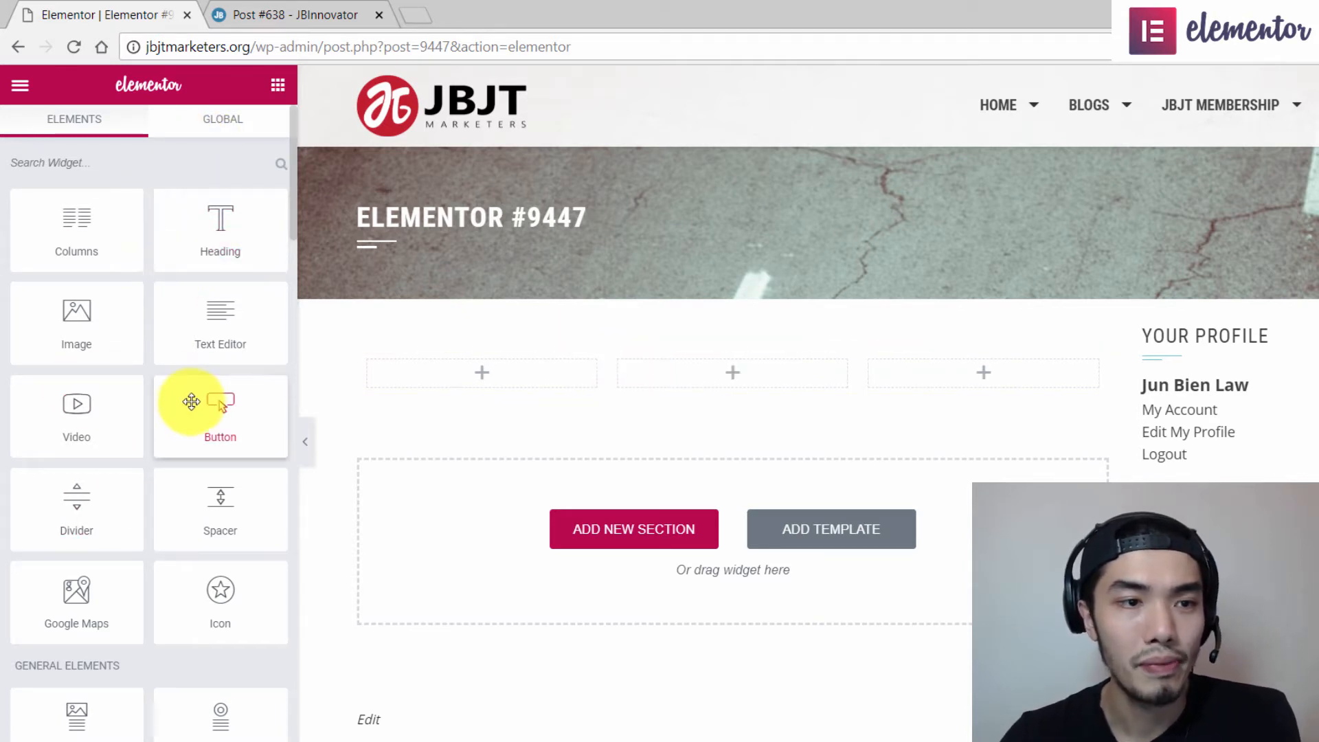
# - Place a Heading widget in the middle column and a Text Editor widget below it
pyautogui.moveTo(220, 230); pyautogui.dragTo(753, 362)
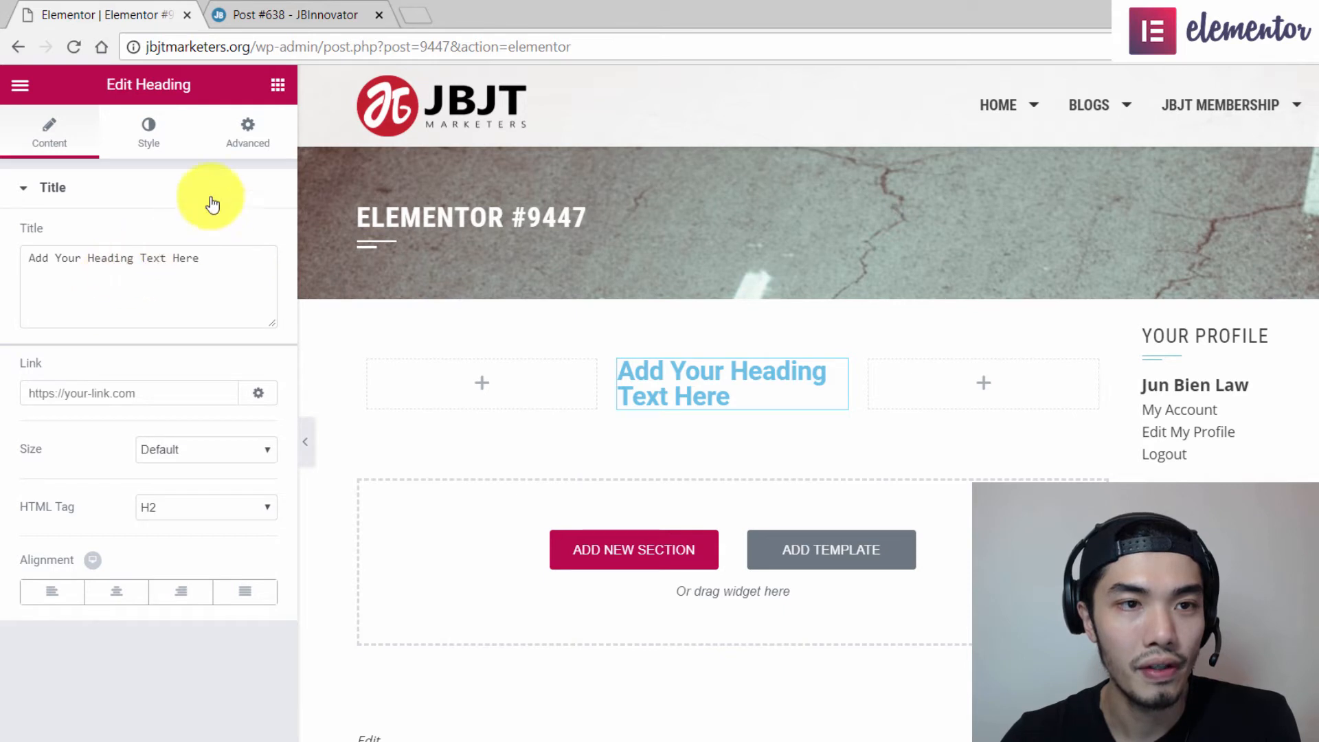
pyautogui.click(276, 83)
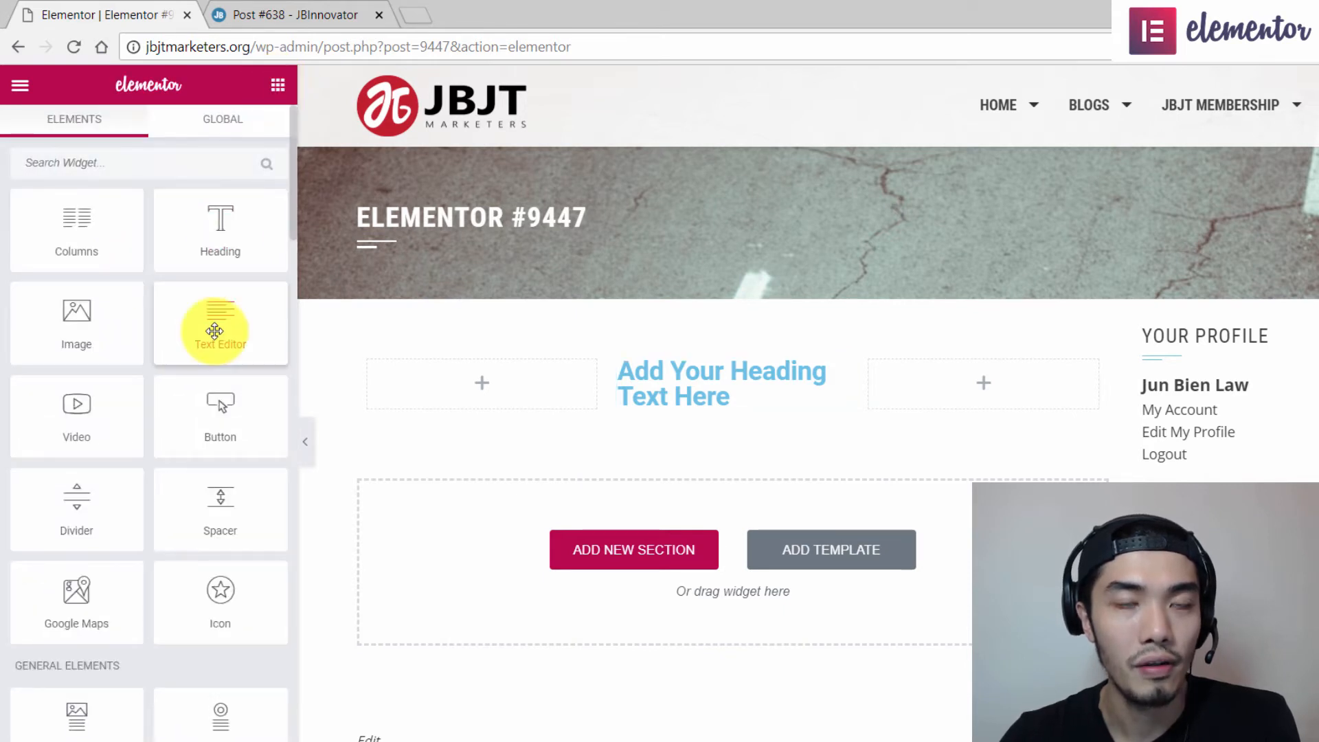
pyautogui.moveTo(214, 331); pyautogui.dragTo(740, 415)
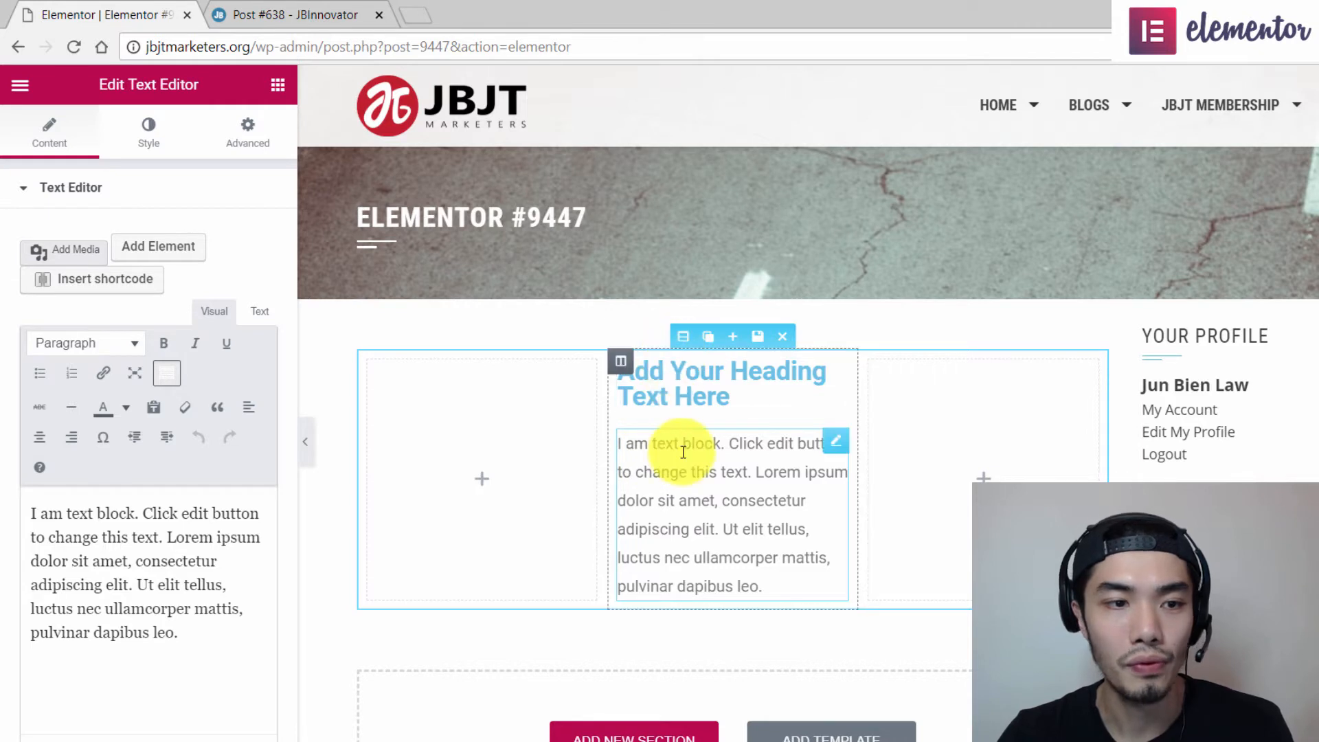
# - Set the font family of the heading in the middle column to Arial
pyautogui.click(687, 384)
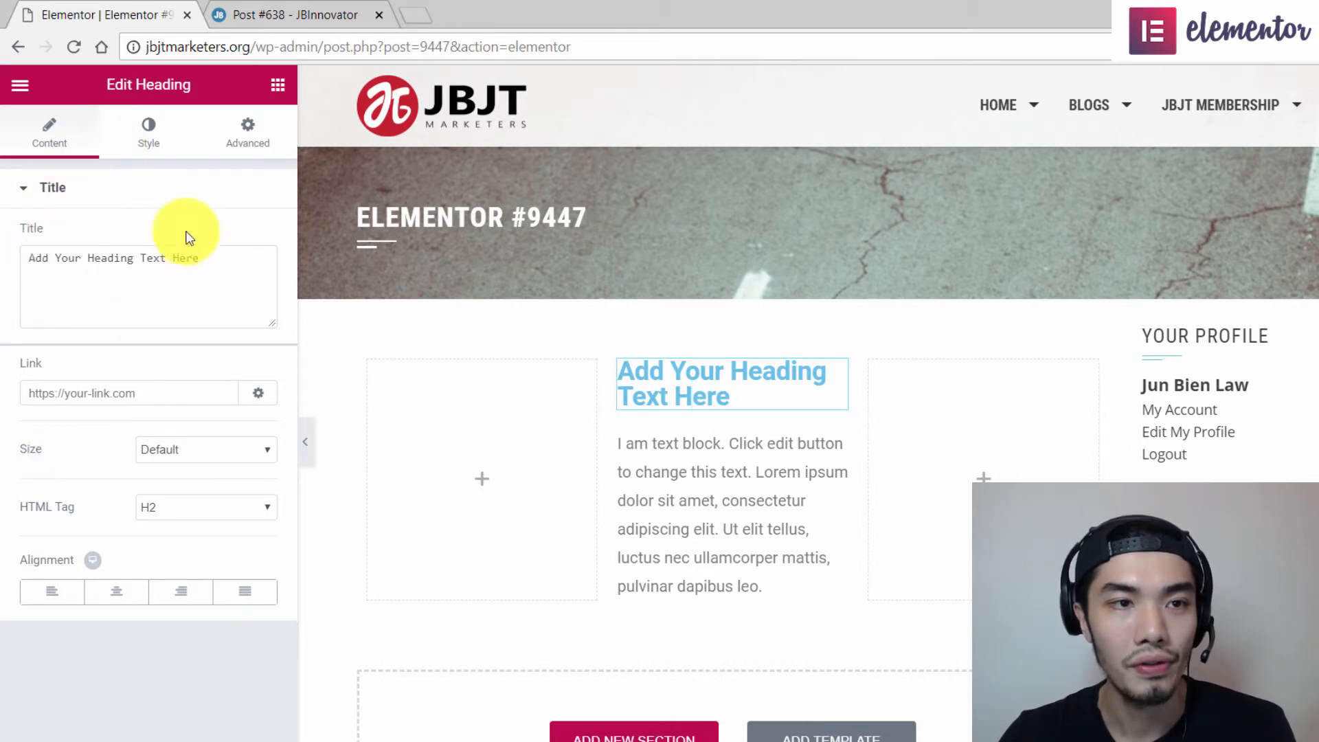
pyautogui.click(154, 146)
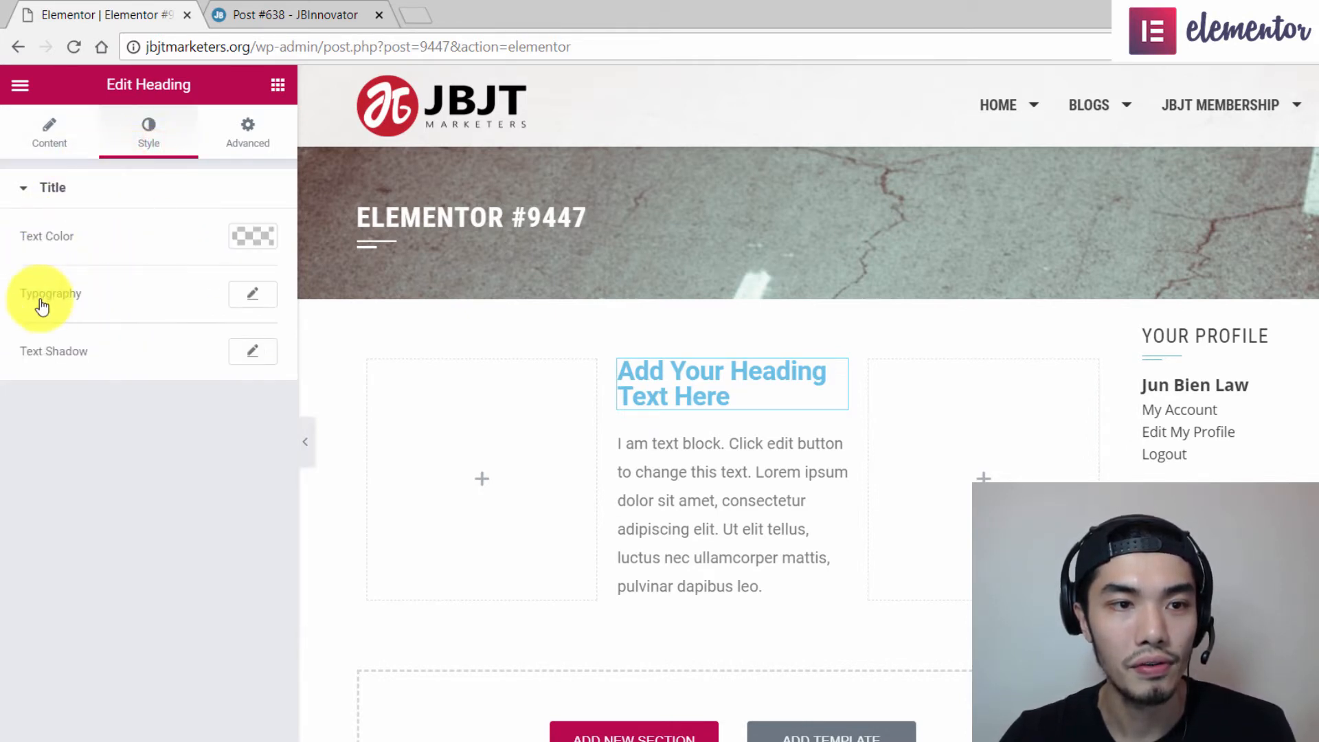
pyautogui.click(252, 297)
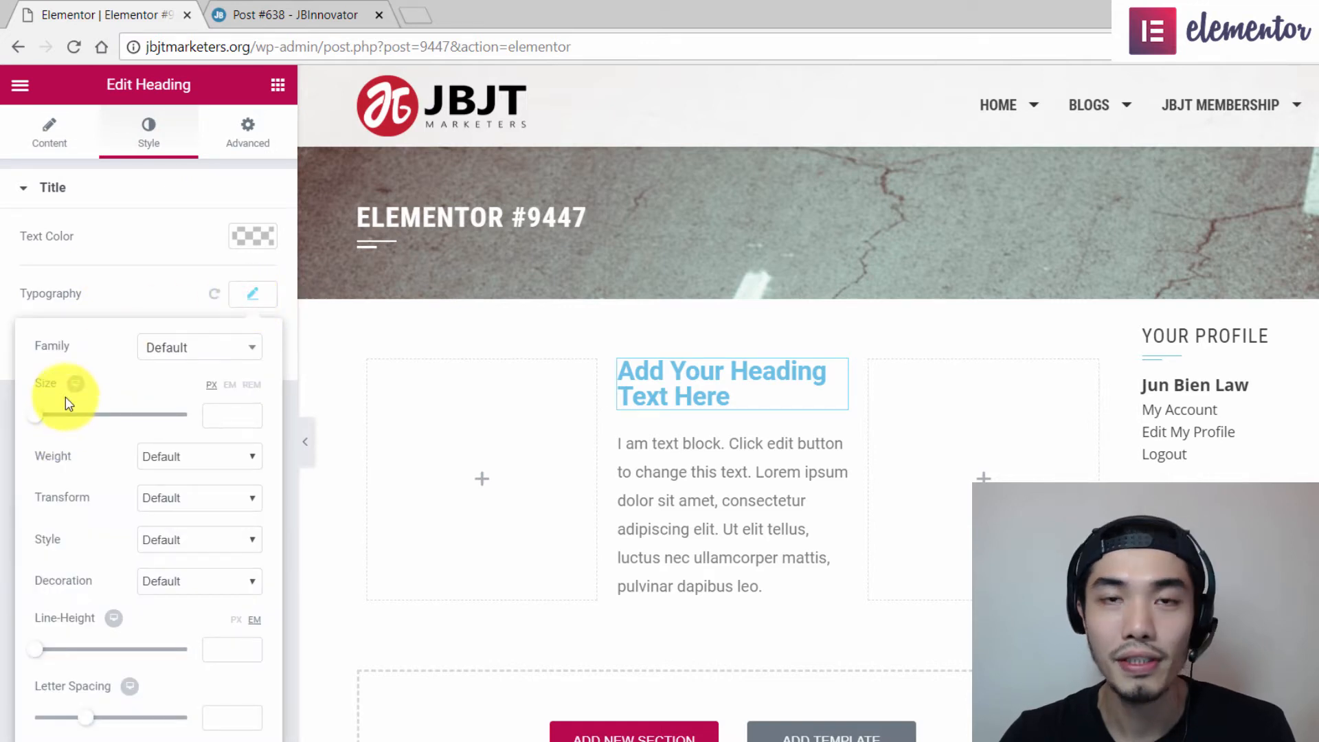
pyautogui.click(206, 349)
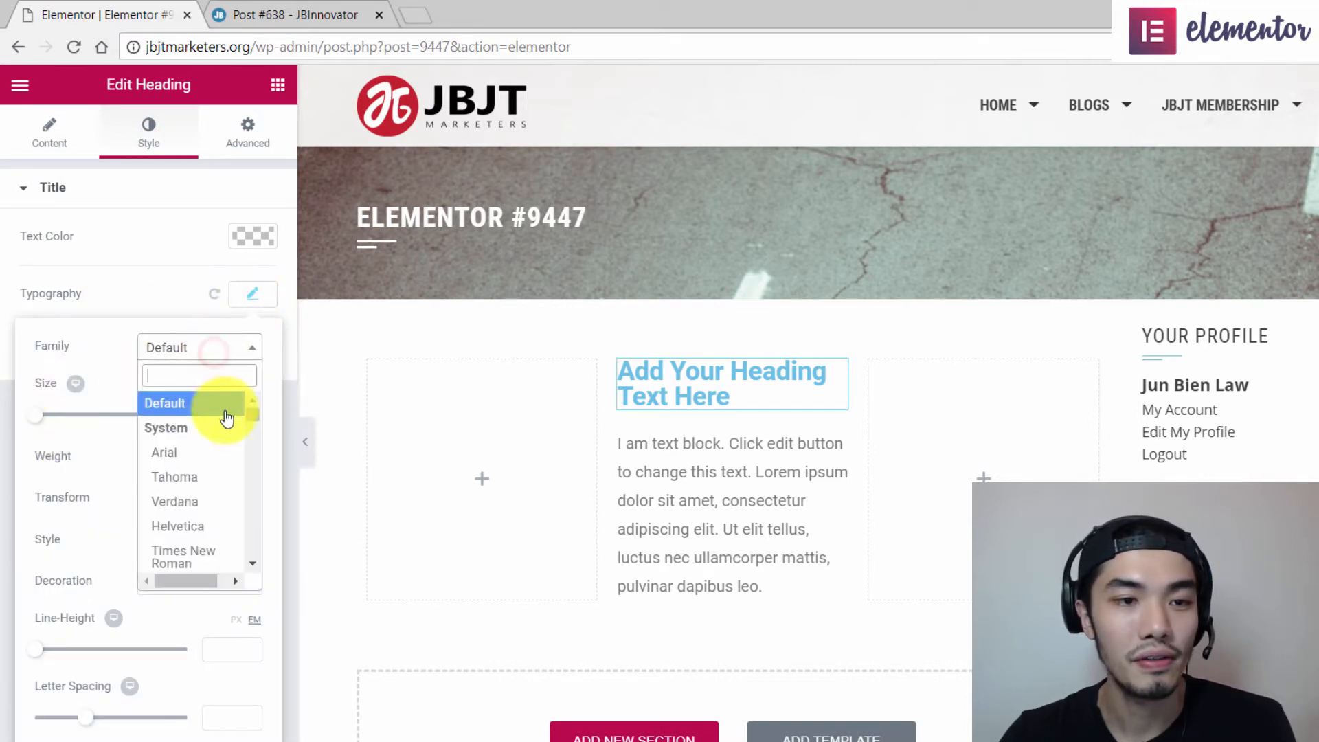
pyautogui.moveTo(253, 417)
pyautogui.mouseDown()
pyautogui.moveTo(251, 544)
pyautogui.moveTo(272, 399)
pyautogui.mouseUp()
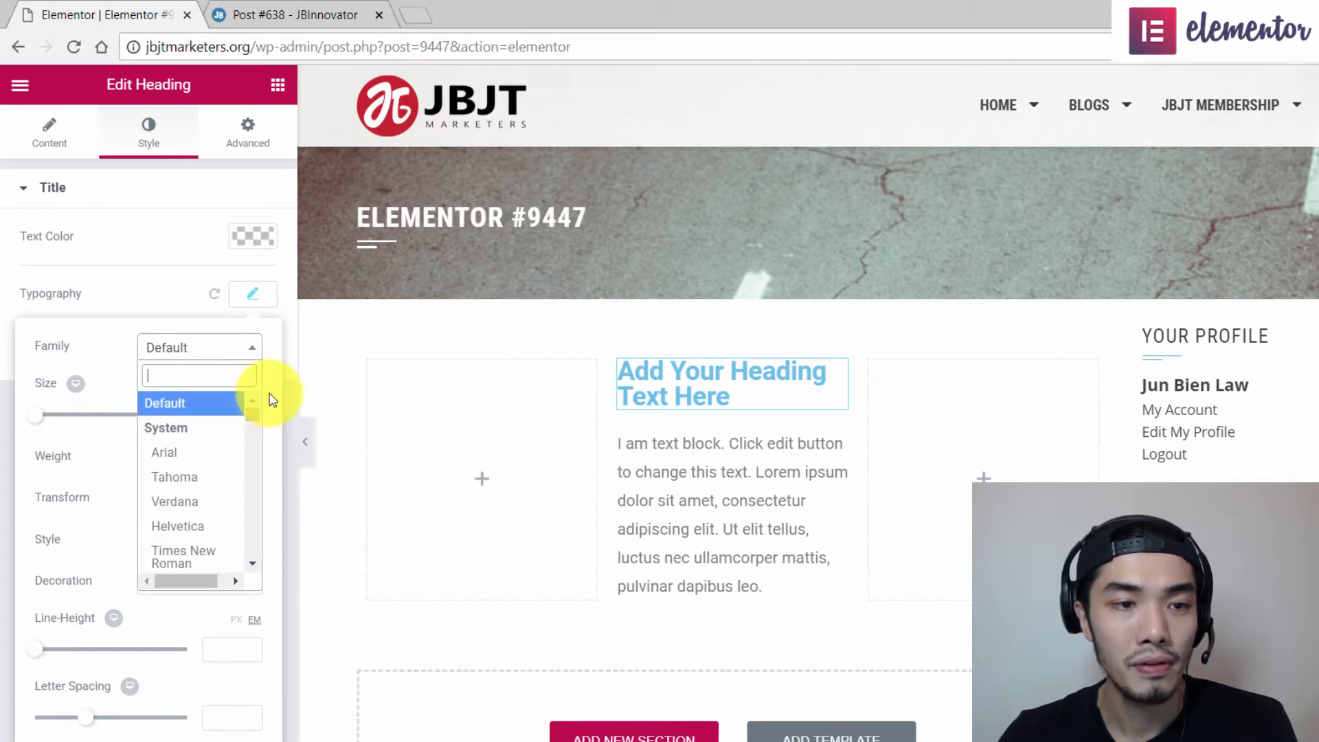
pyautogui.click(199, 452)
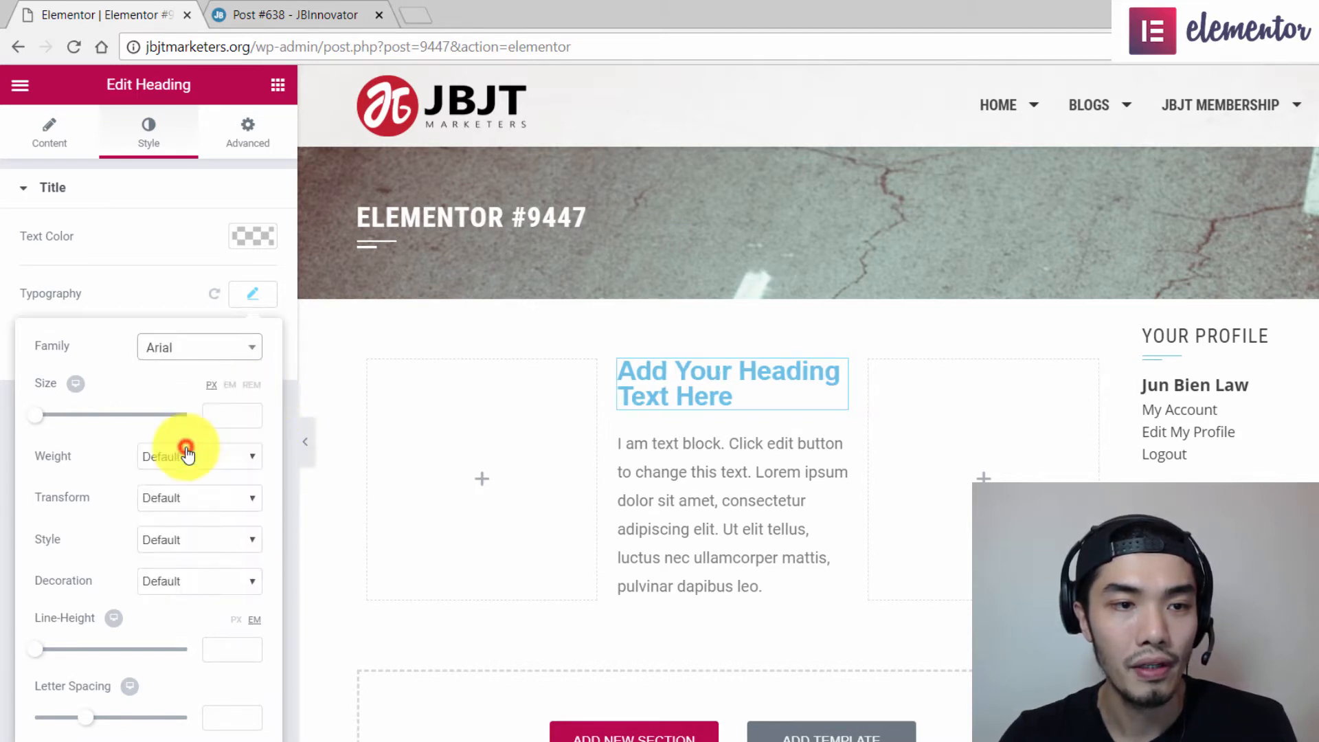
# - Browse the other available font families, keep the current one, and set the heading's font size to 27 px
pyautogui.click(255, 357)
pyautogui.moveTo(249, 401); pyautogui.dragTo(254, 467)
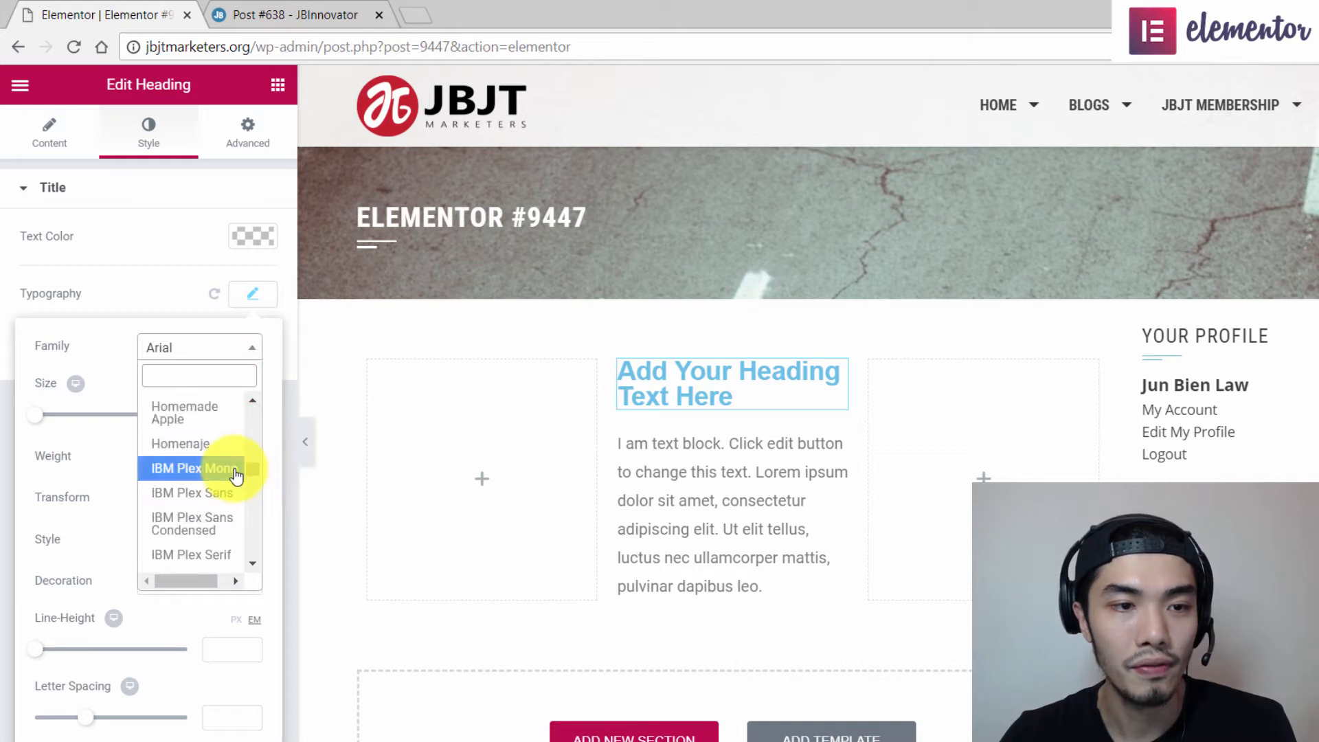
pyautogui.scroll(6, 200, 447)
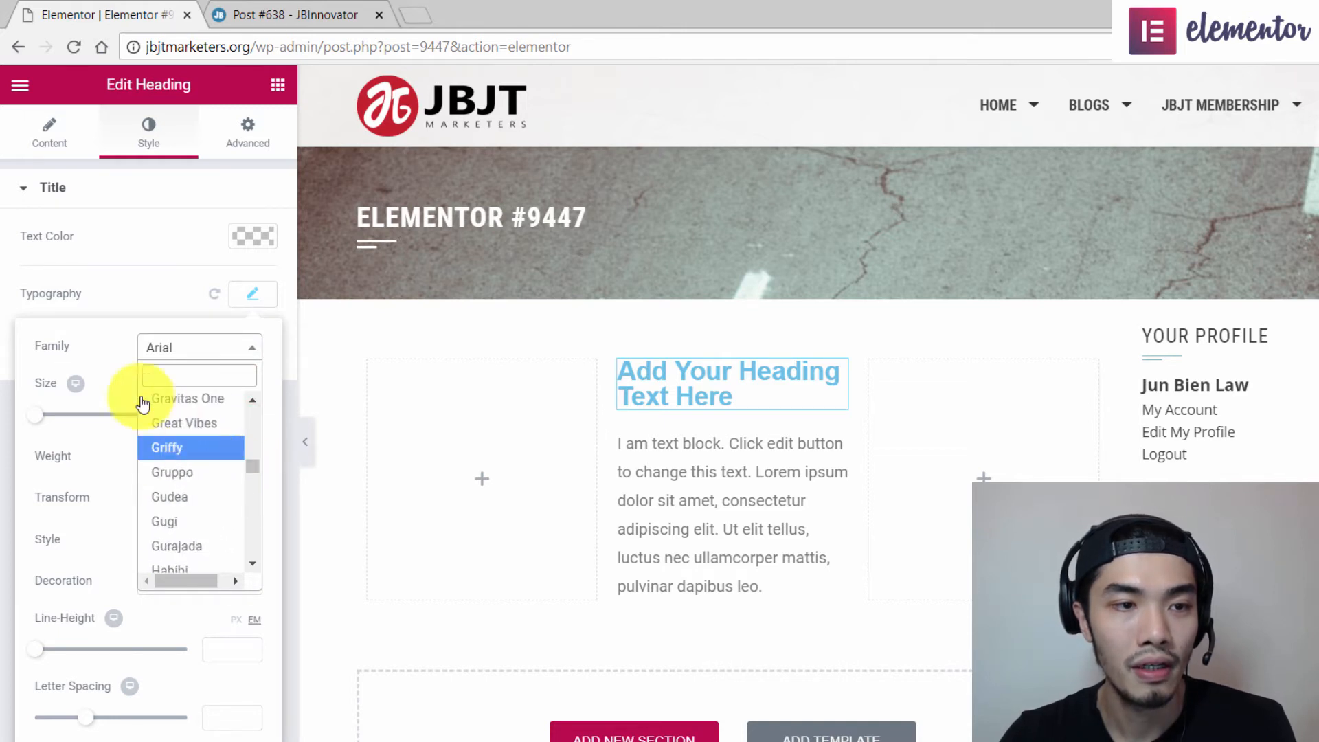
pyautogui.click(107, 329)
pyautogui.moveTo(36, 415); pyautogui.dragTo(60, 426)
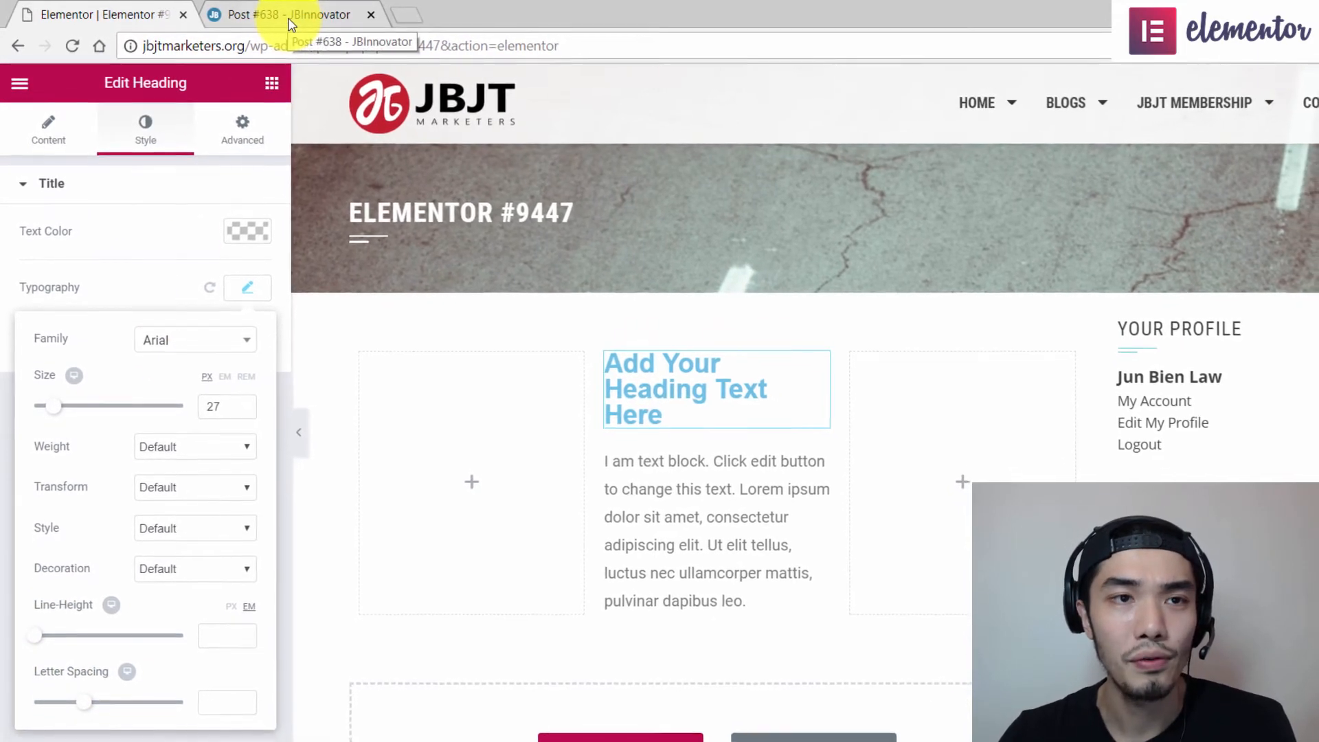
# - Switch to the Beaver Builder page, examine the middle column's text module formatting options, and close its settings without saving
pyautogui.click(288, 16)
pyautogui.moveTo(539, 422)
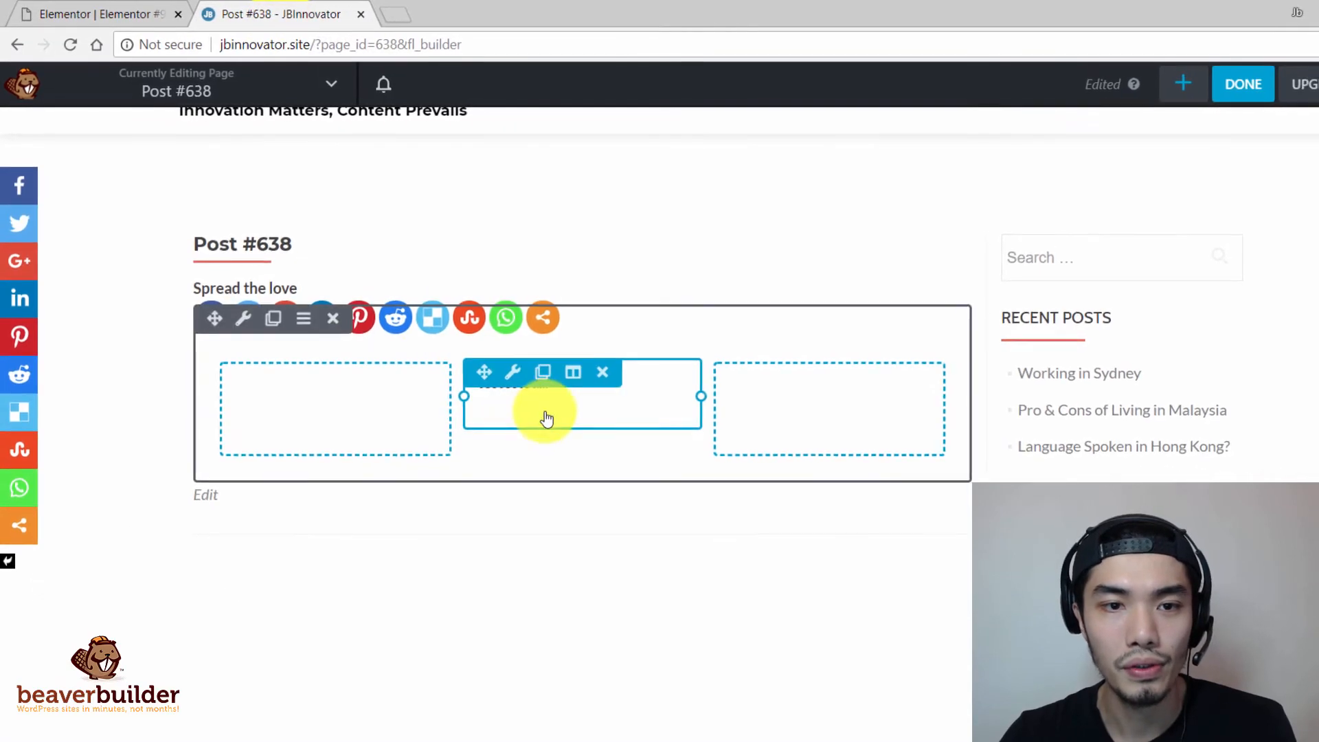
pyautogui.click(540, 405)
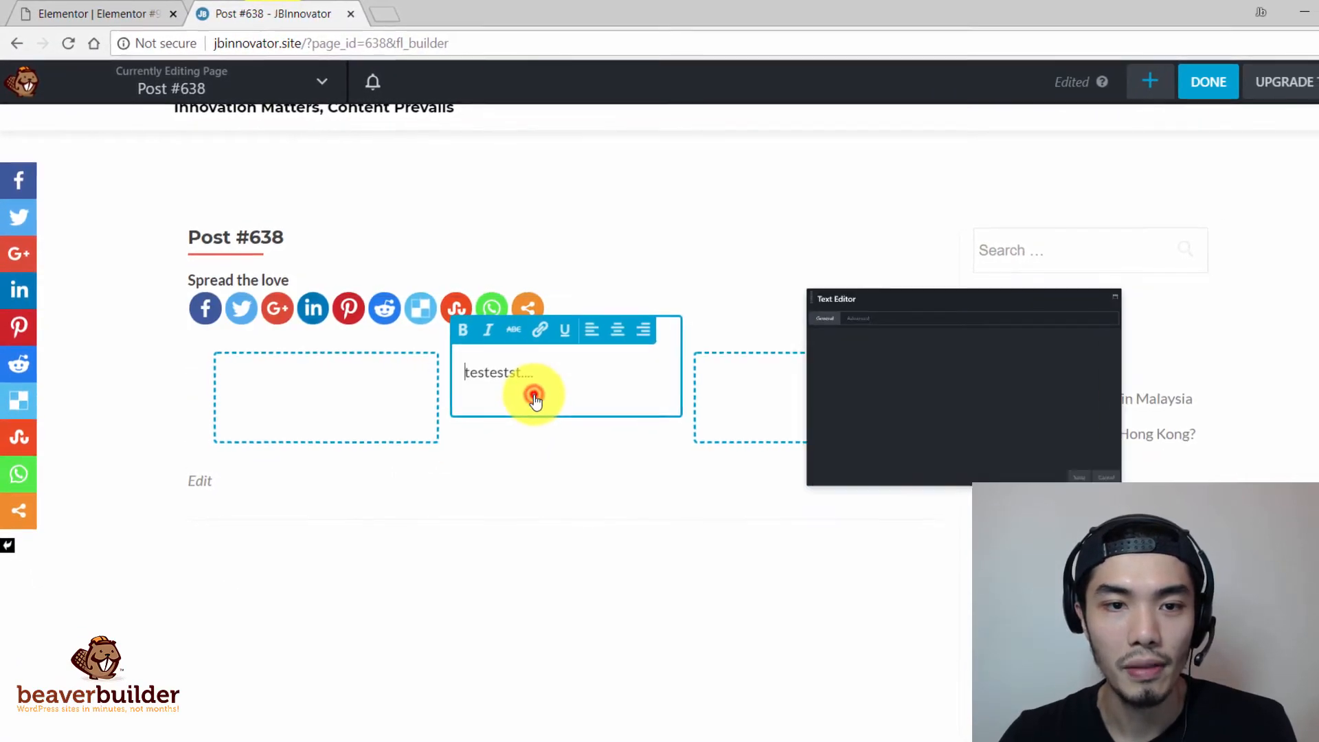
pyautogui.click(867, 442)
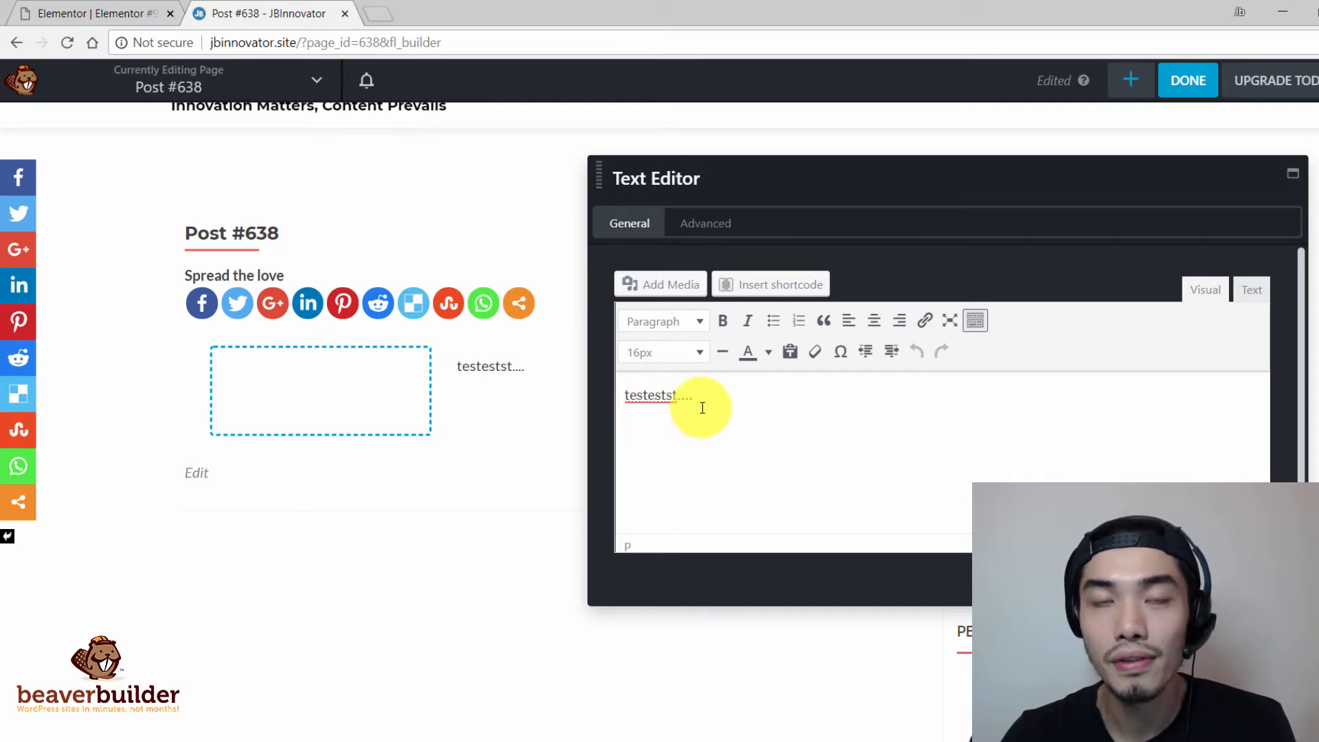
pyautogui.moveTo(721, 403); pyautogui.dragTo(625, 398)
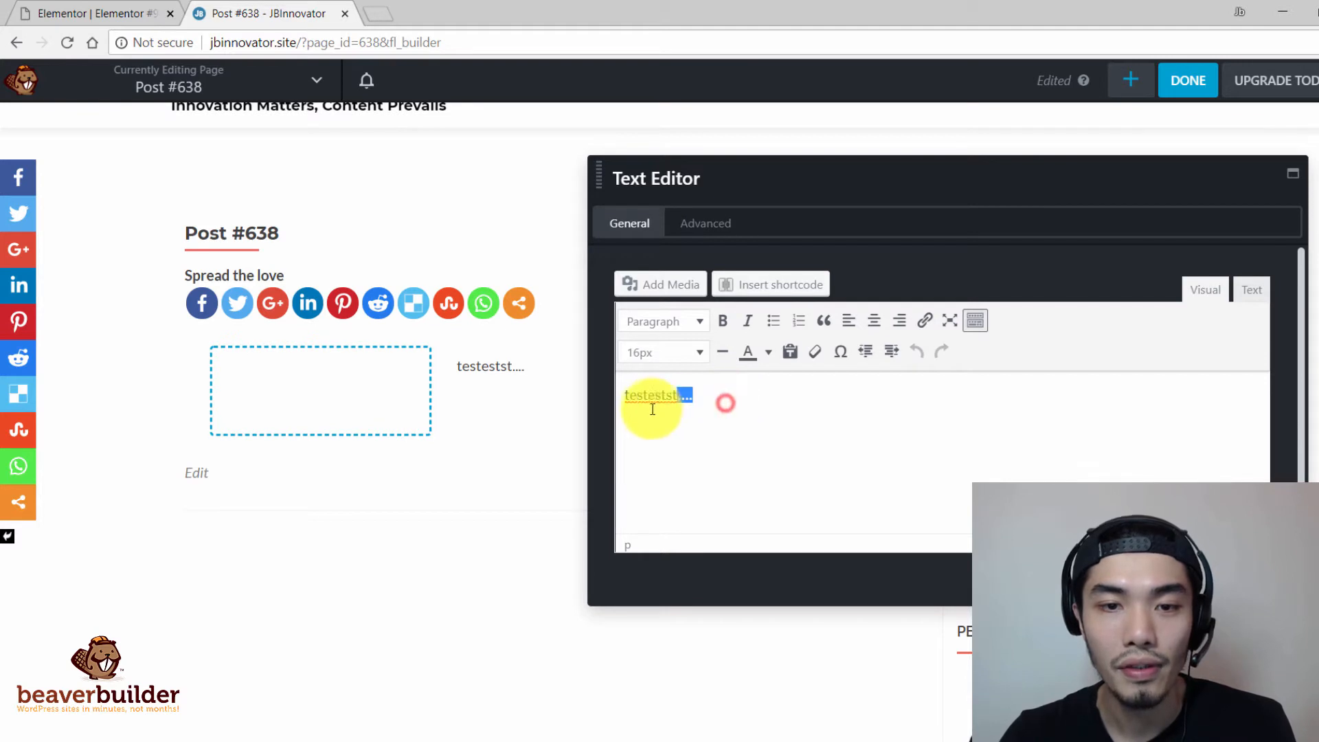
pyautogui.click(699, 359)
pyautogui.click(942, 456)
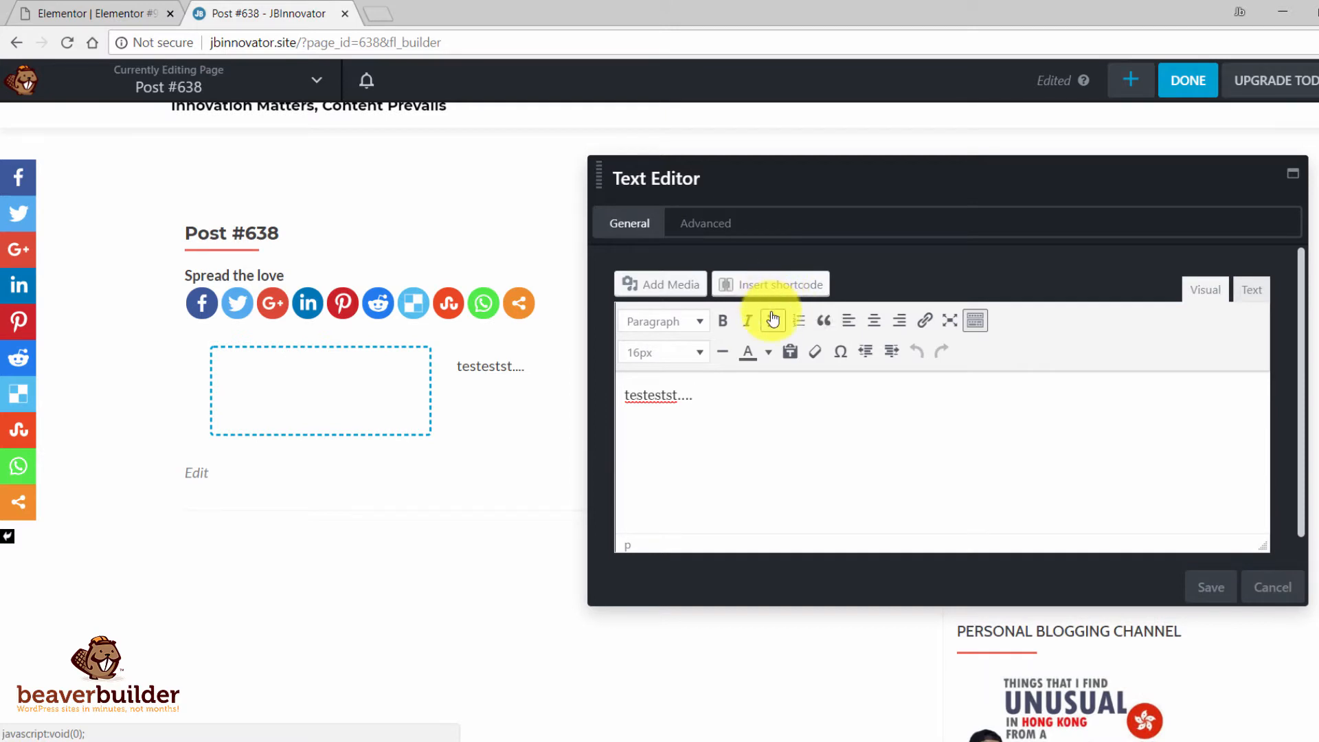
pyautogui.click(1284, 585)
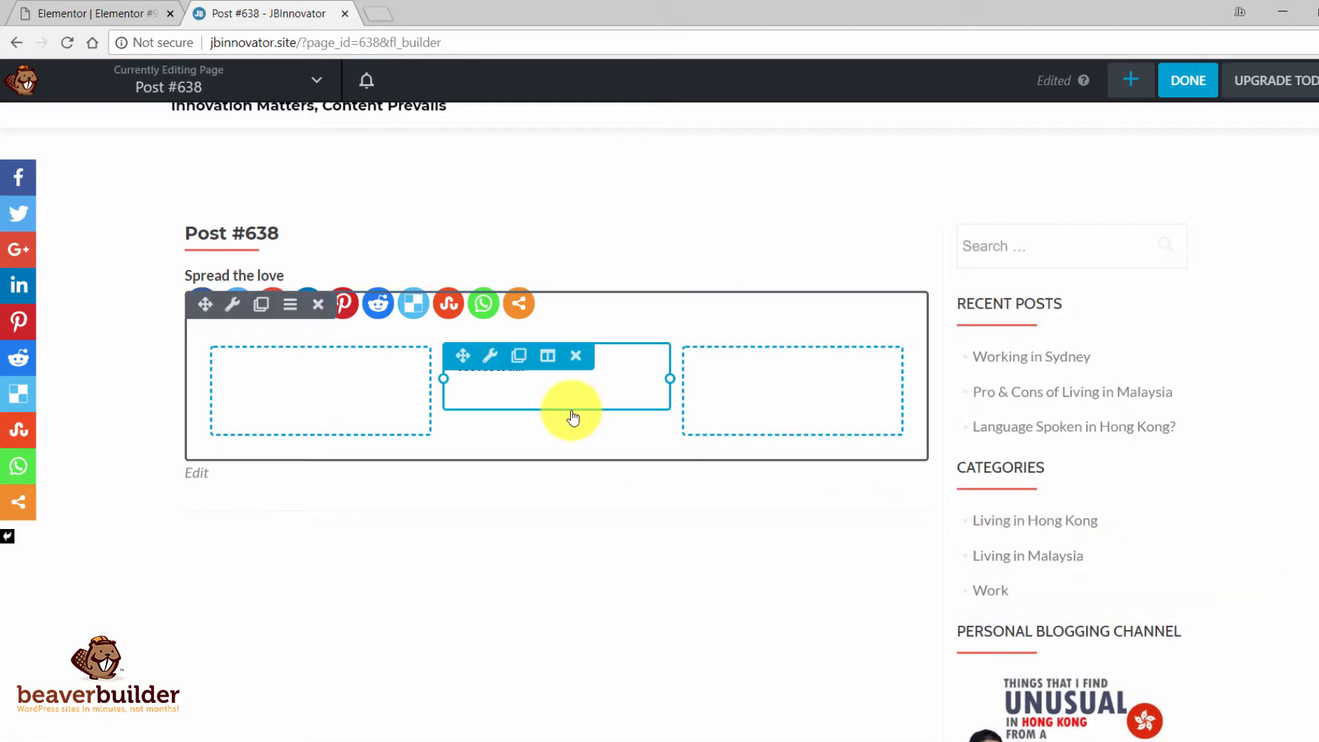
# - Switch back to the Elementor page and give the heading the Bounce In Left entrance animation
pyautogui.click(114, 14)
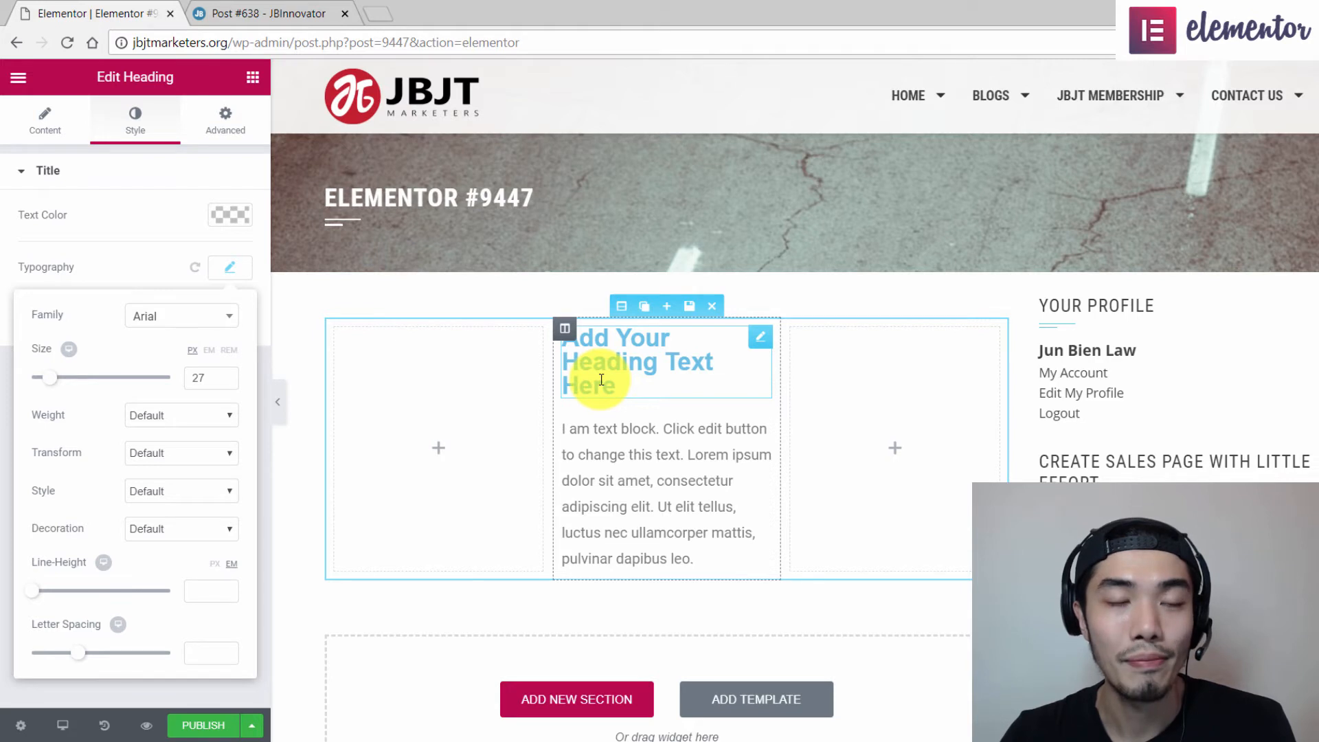
pyautogui.click(169, 179)
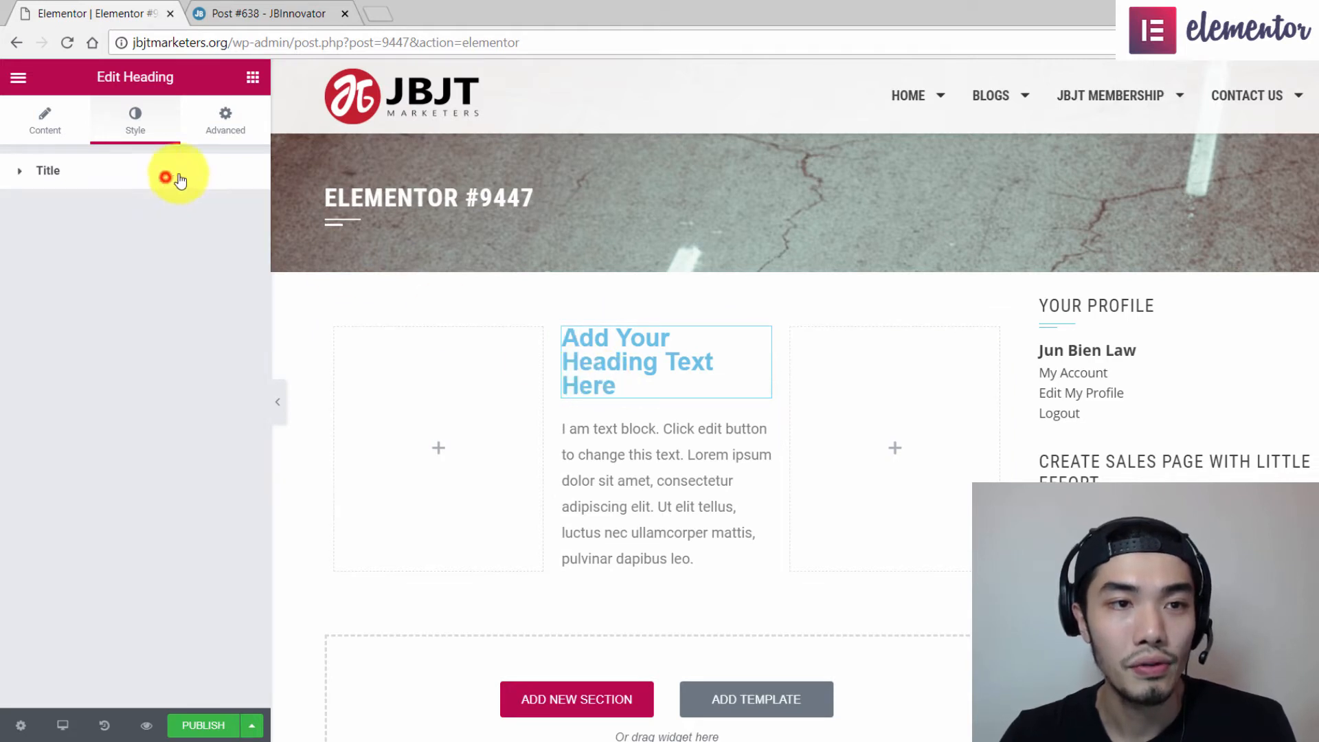
pyautogui.click(221, 131)
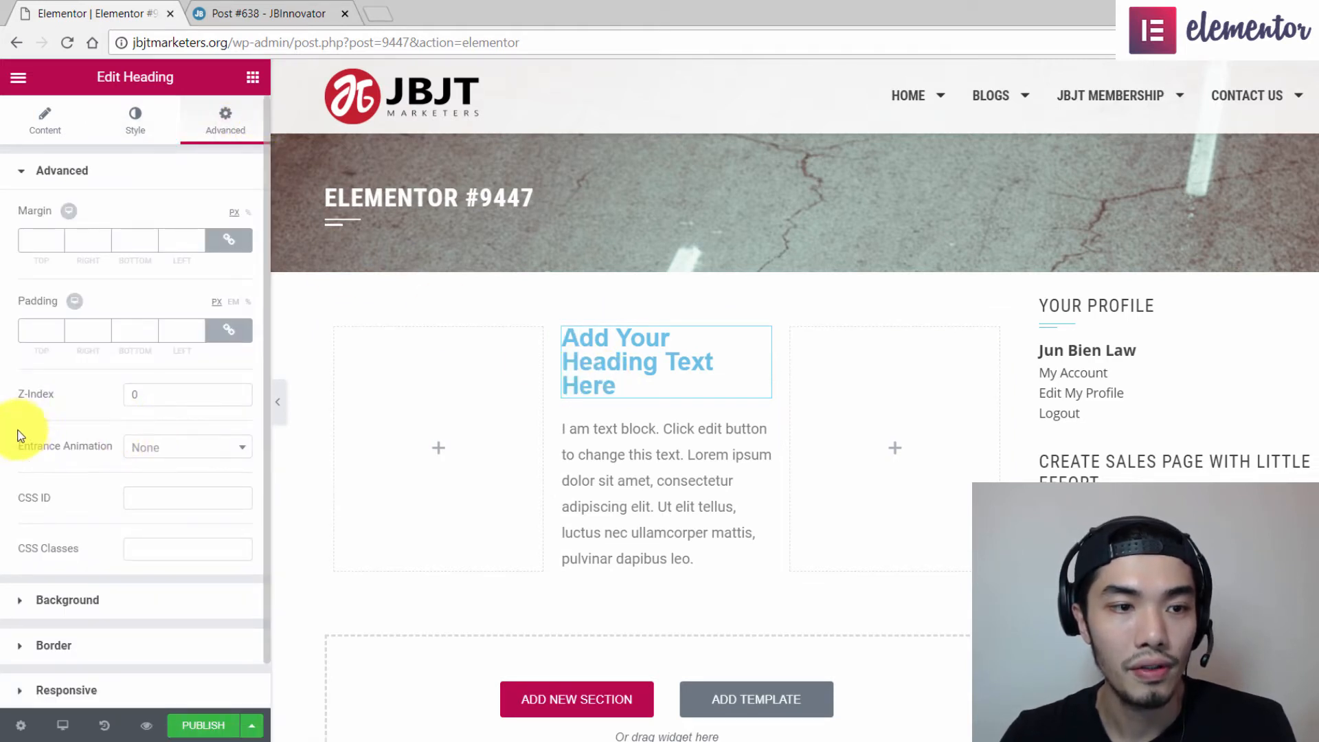
pyautogui.click(242, 448)
pyautogui.moveTo(249, 509)
pyautogui.mouseDown()
pyautogui.moveTo(247, 639)
pyautogui.moveTo(269, 500)
pyautogui.mouseUp()
pyautogui.scroll(-3, 215, 550)
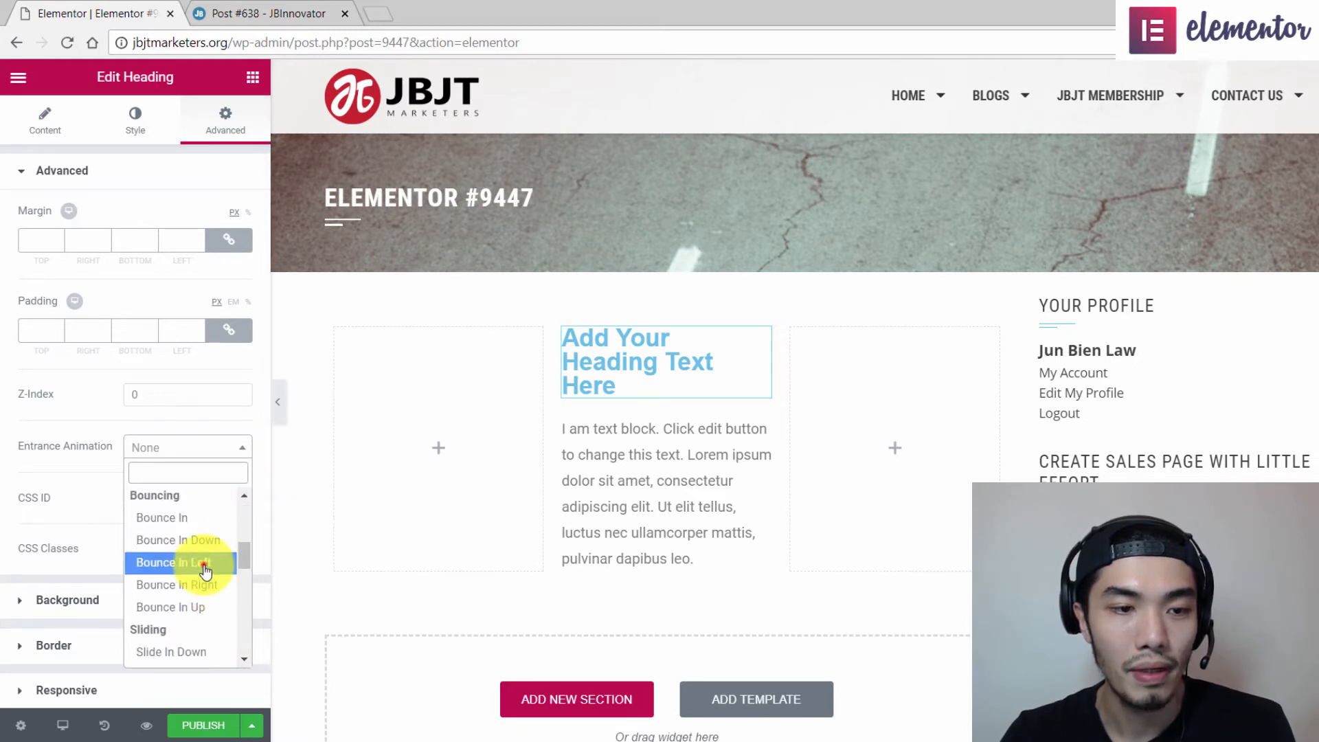
pyautogui.click(205, 563)
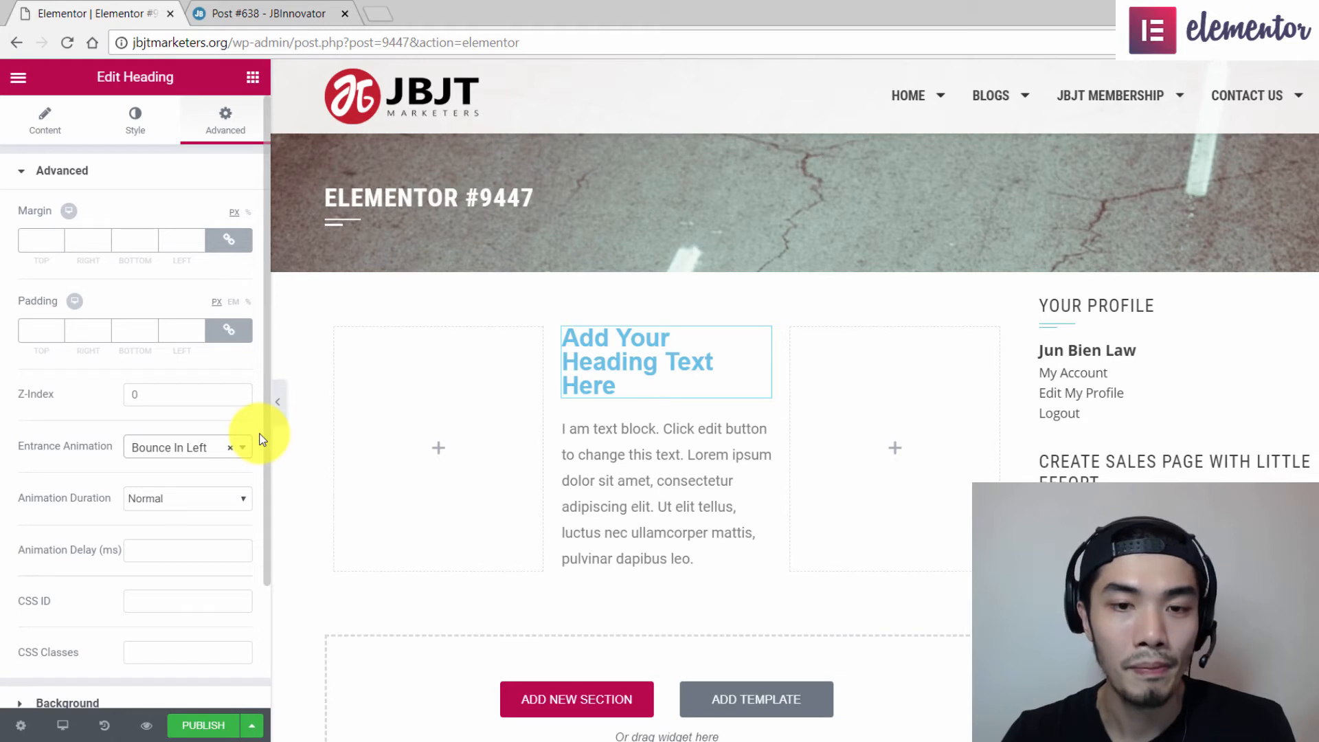
# - Give the text block below the heading the Rotate In Down Left entrance animation
pyautogui.click(659, 490)
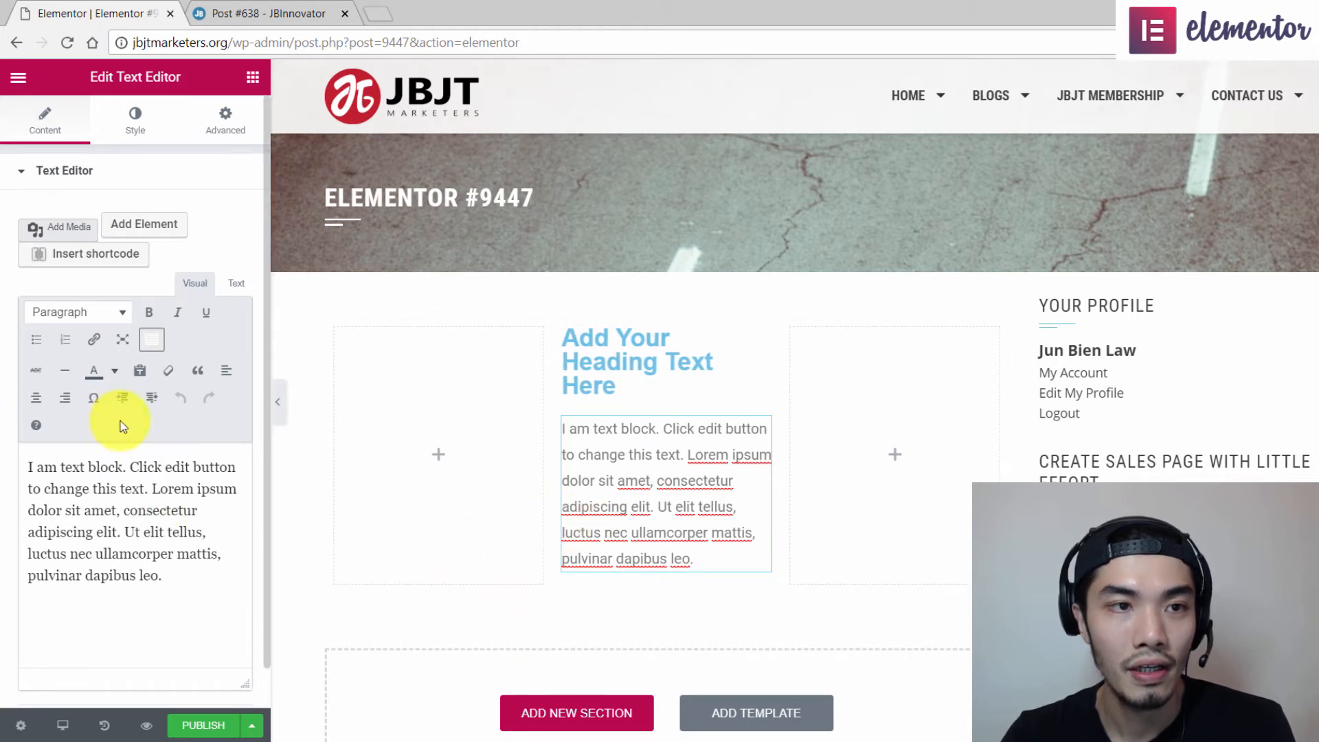
pyautogui.click(126, 137)
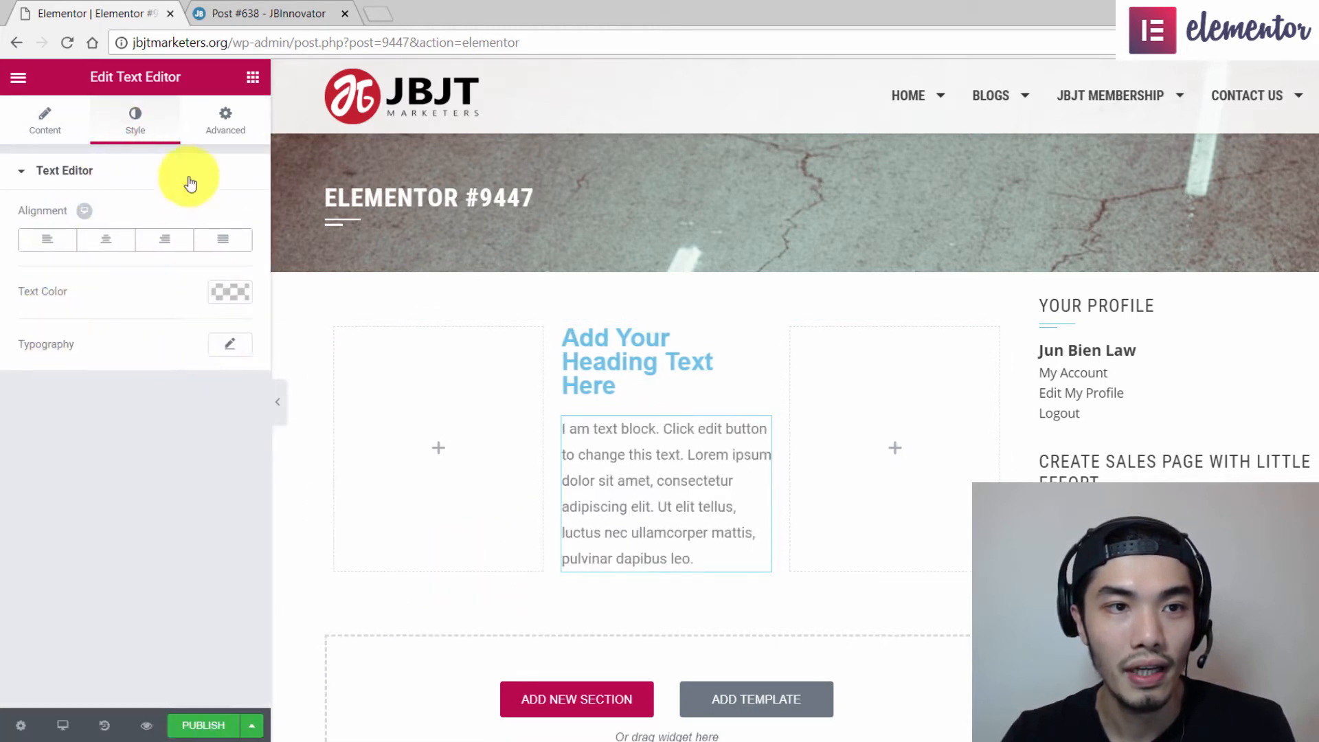
pyautogui.click(224, 137)
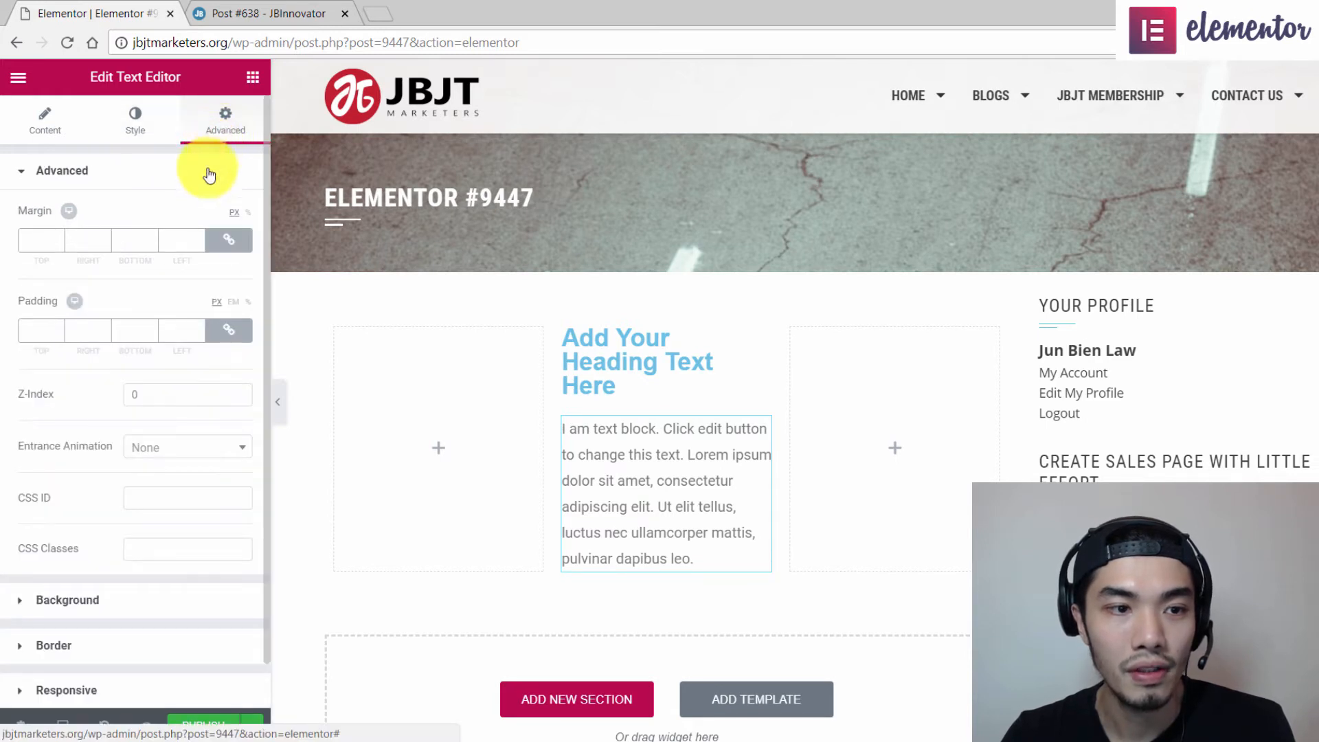
pyautogui.click(167, 450)
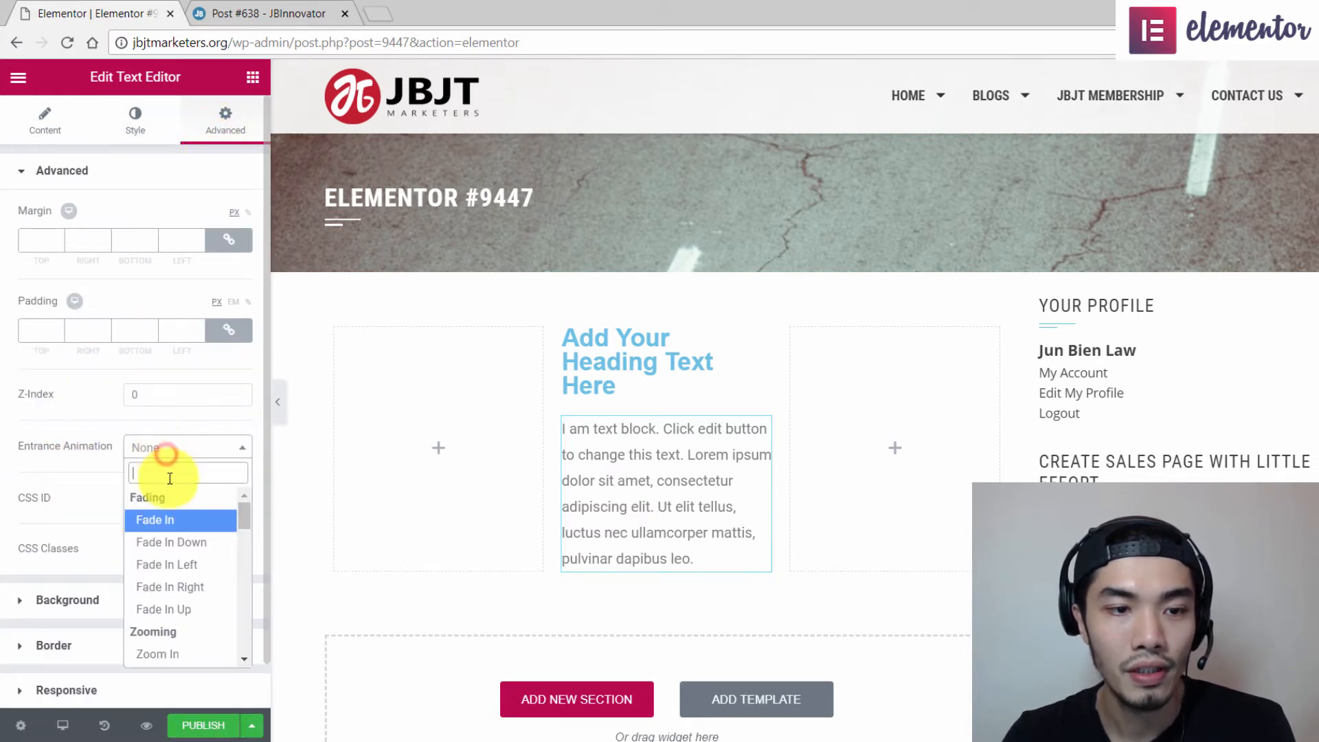
pyautogui.moveTo(240, 516); pyautogui.dragTo(245, 596)
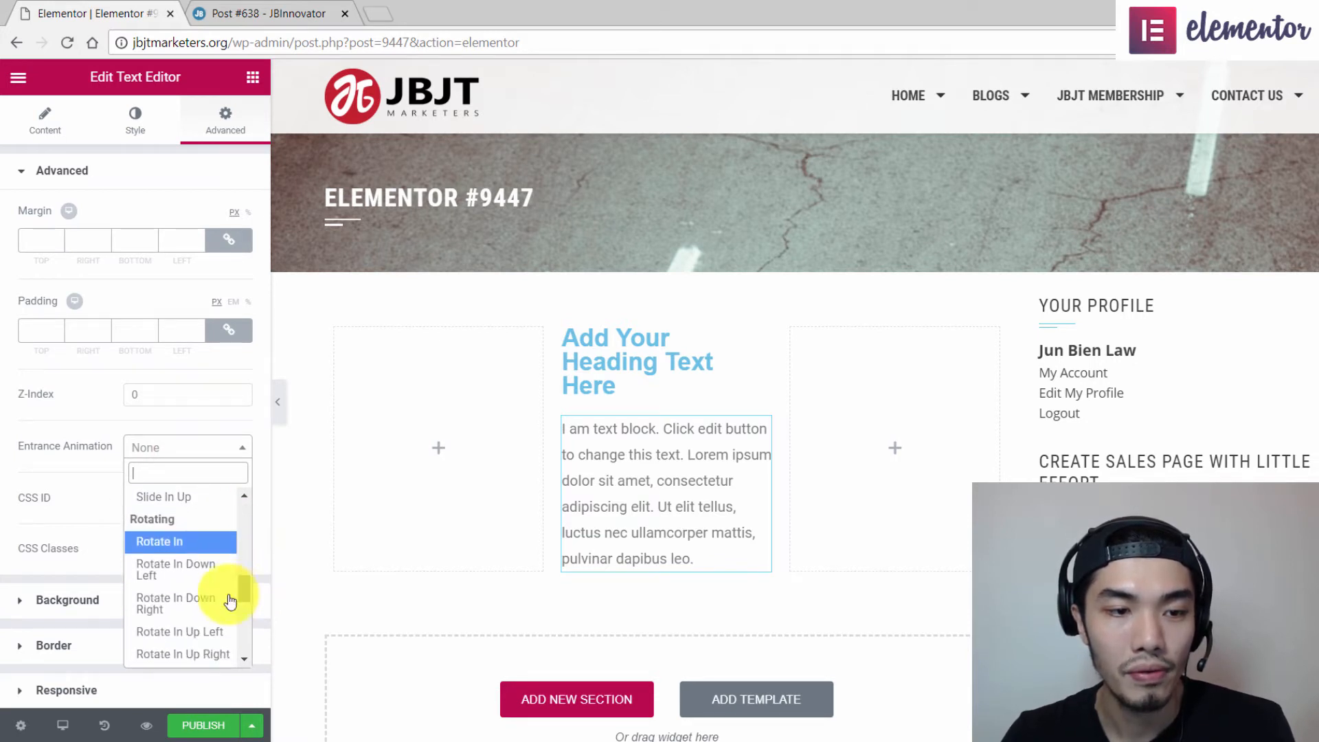
pyautogui.click(180, 579)
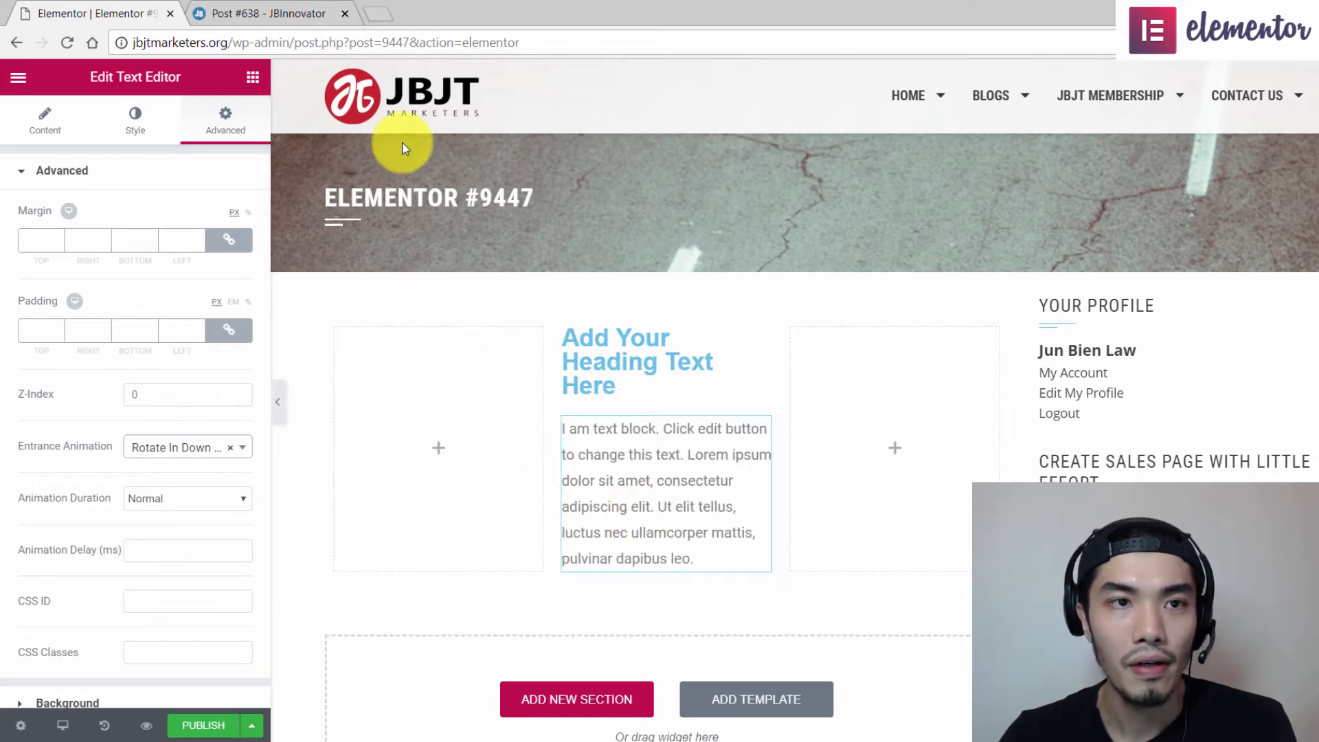
# - On the Beaver Builder page, try the Slide Left animation on the text module, return it to Fade In, and save the settings
pyautogui.click(286, 14)
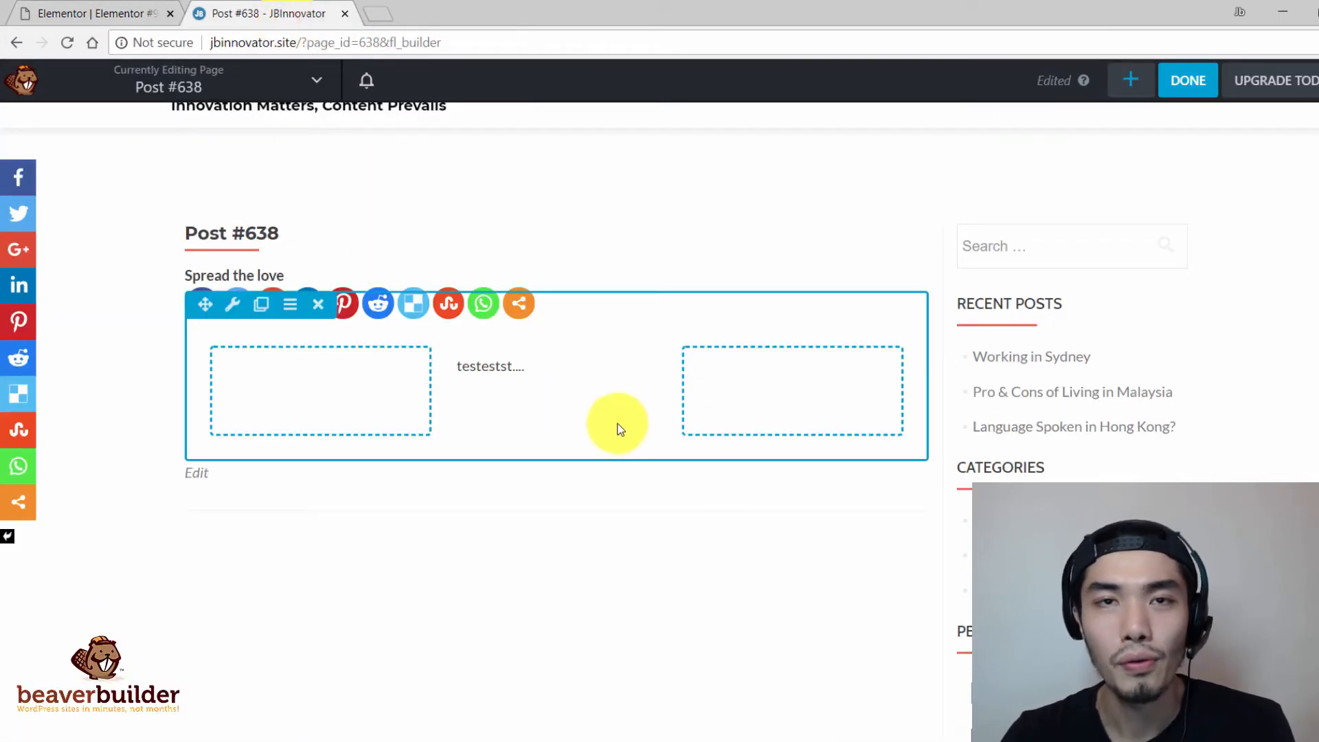
pyautogui.click(525, 399)
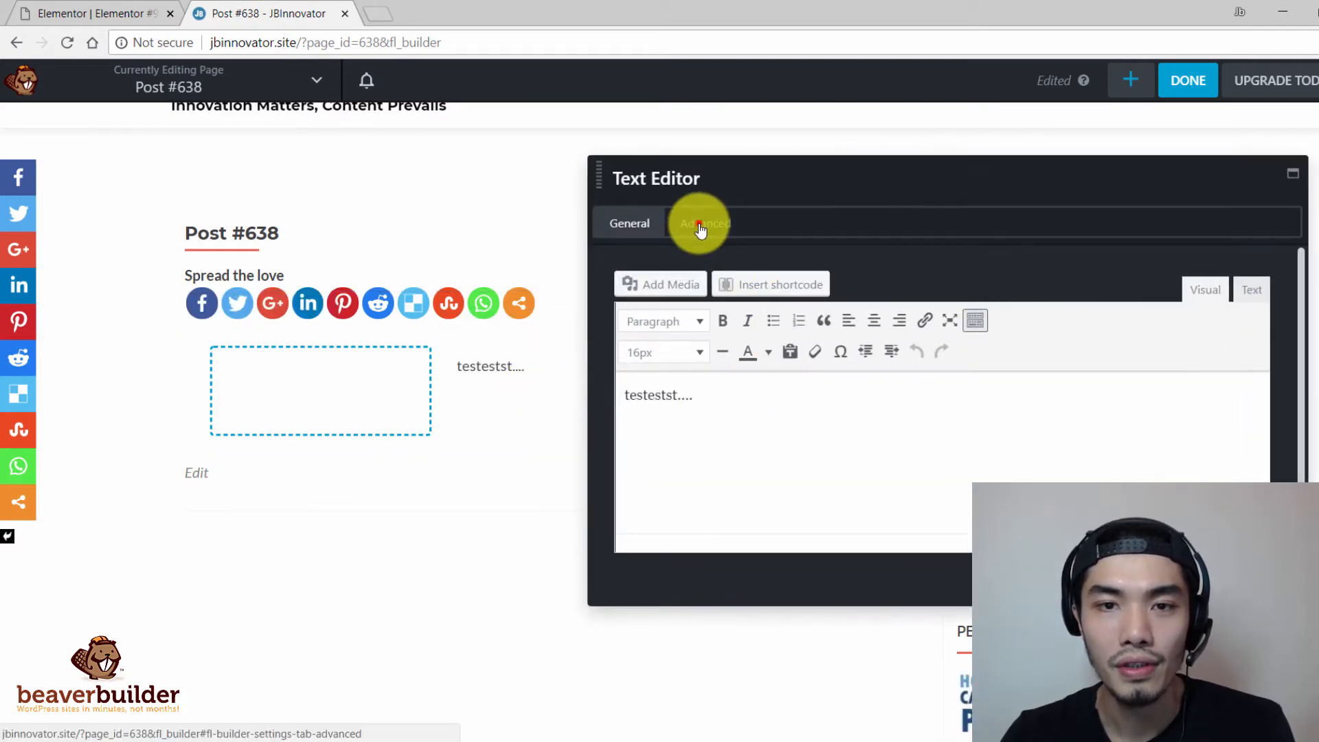
pyautogui.click(698, 223)
pyautogui.scroll(-4, 863, 463)
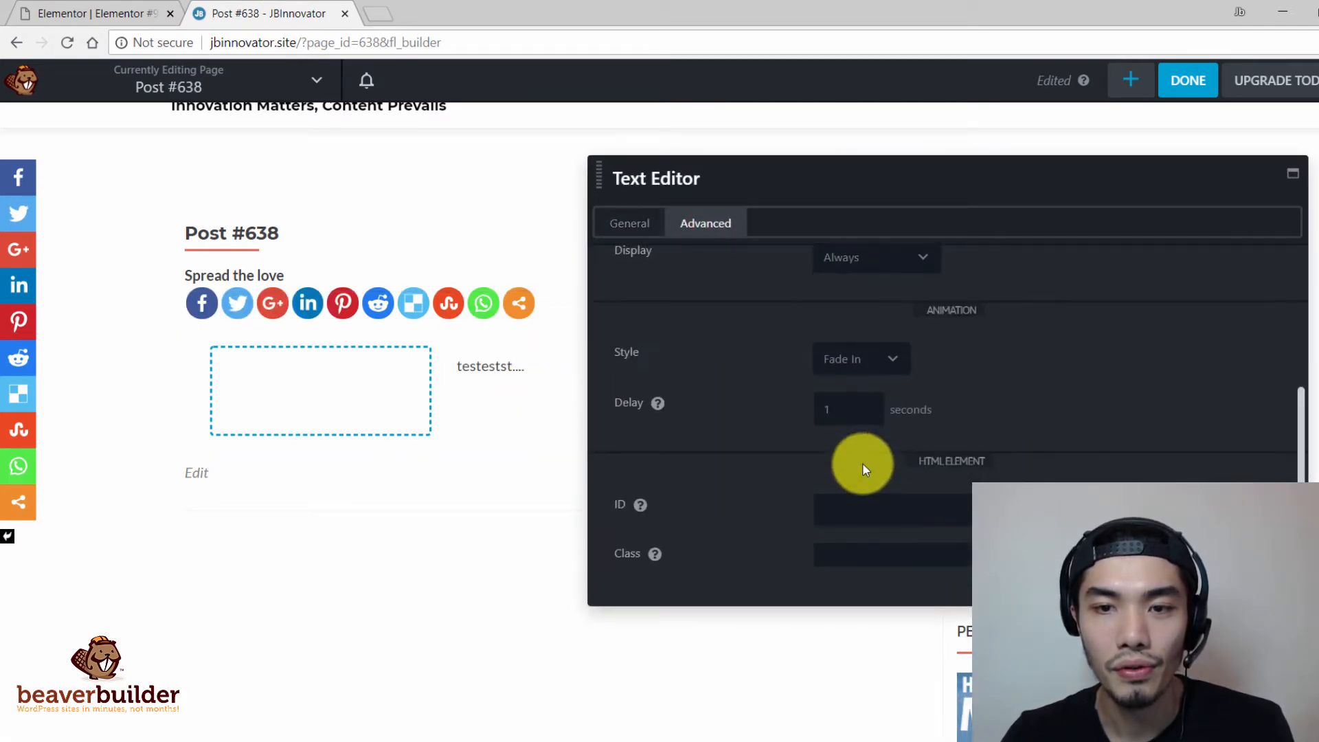
pyautogui.click(883, 361)
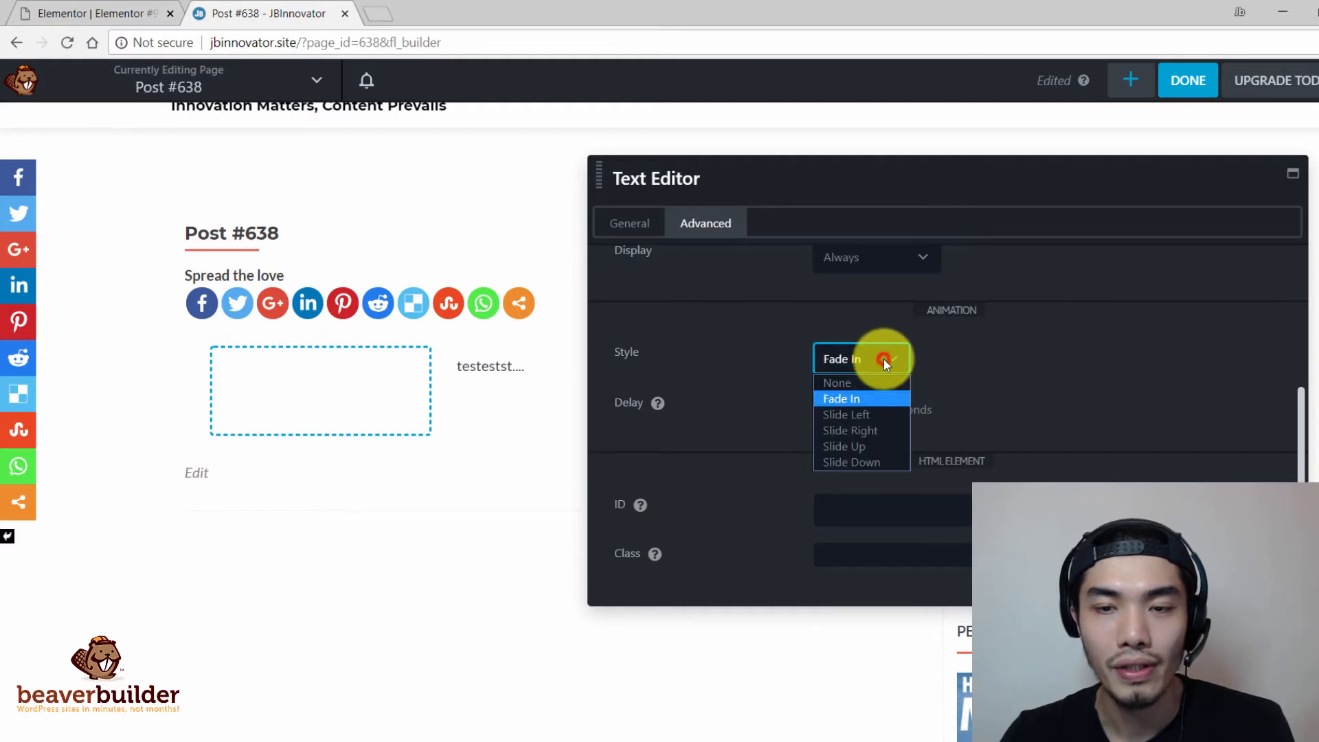
pyautogui.click(865, 415)
pyautogui.click(836, 361)
pyautogui.click(852, 401)
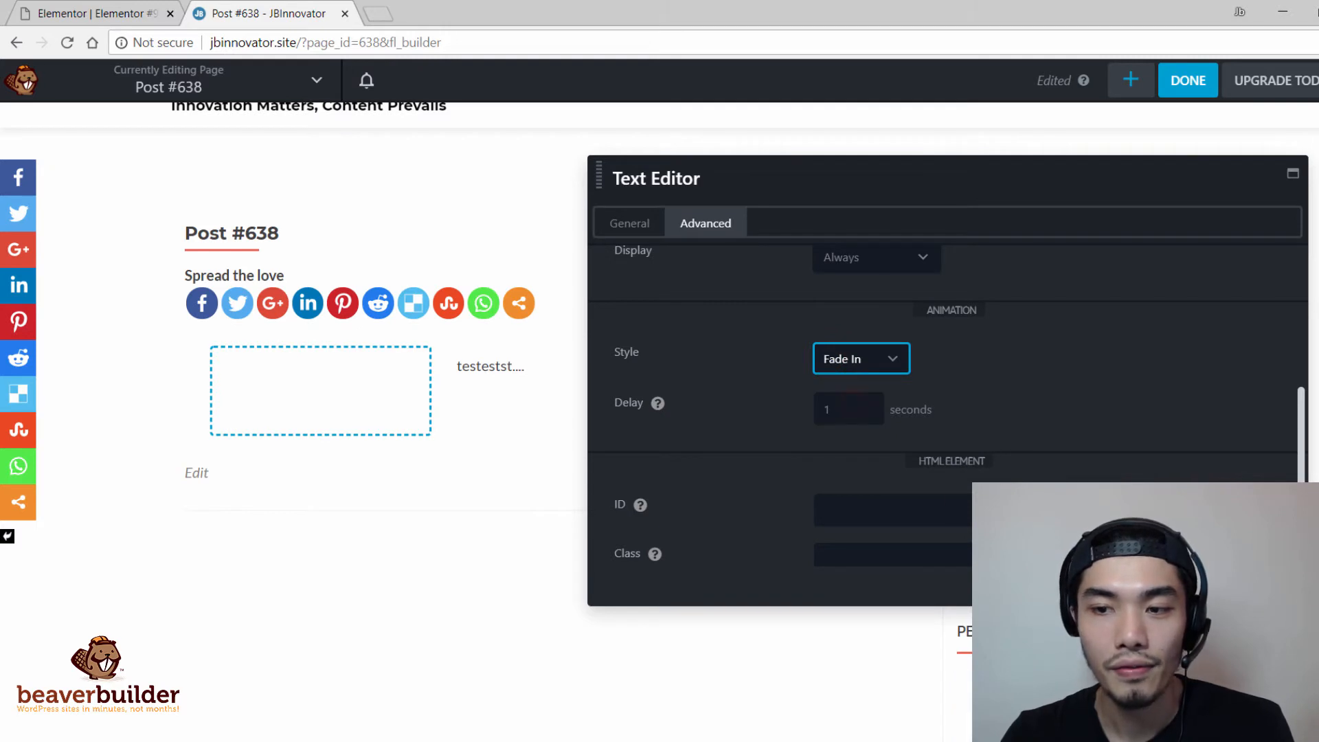
pyautogui.click(1201, 586)
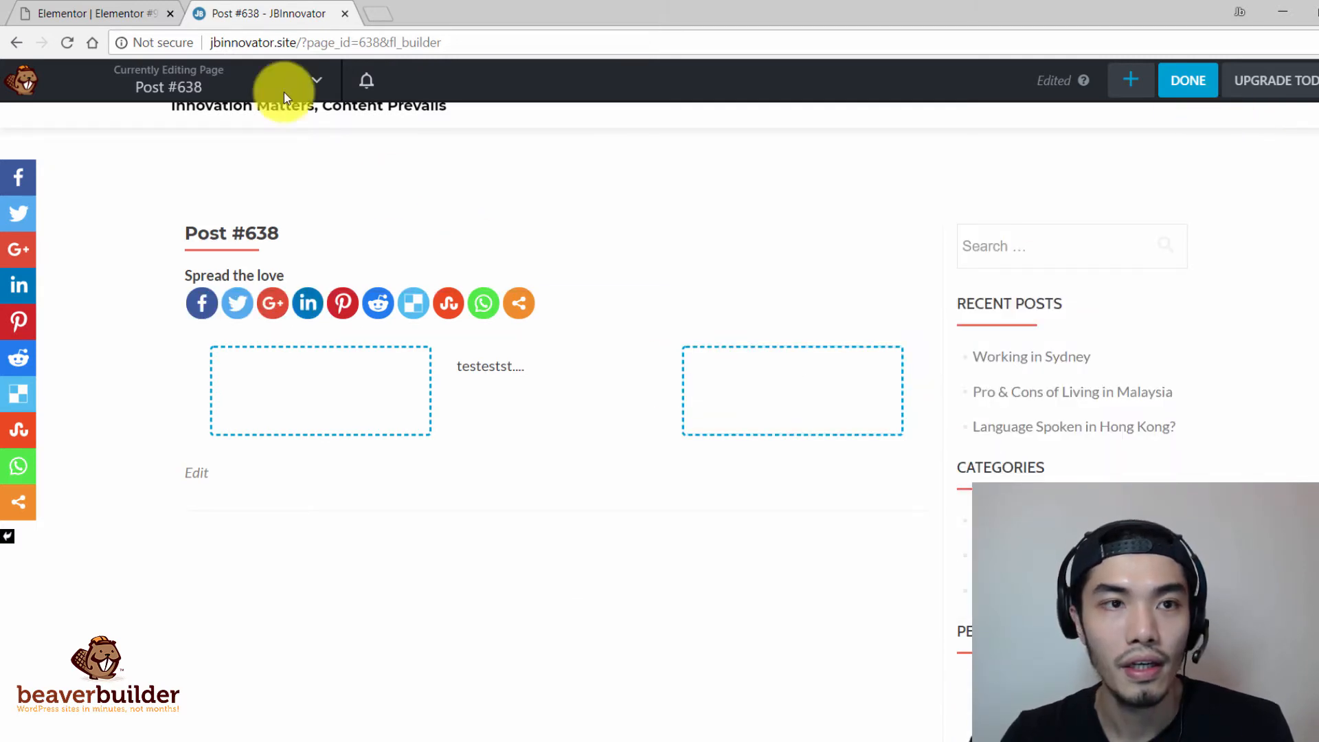
# - Preview the Beaver Builder page layout and return to editing
pyautogui.click(317, 81)
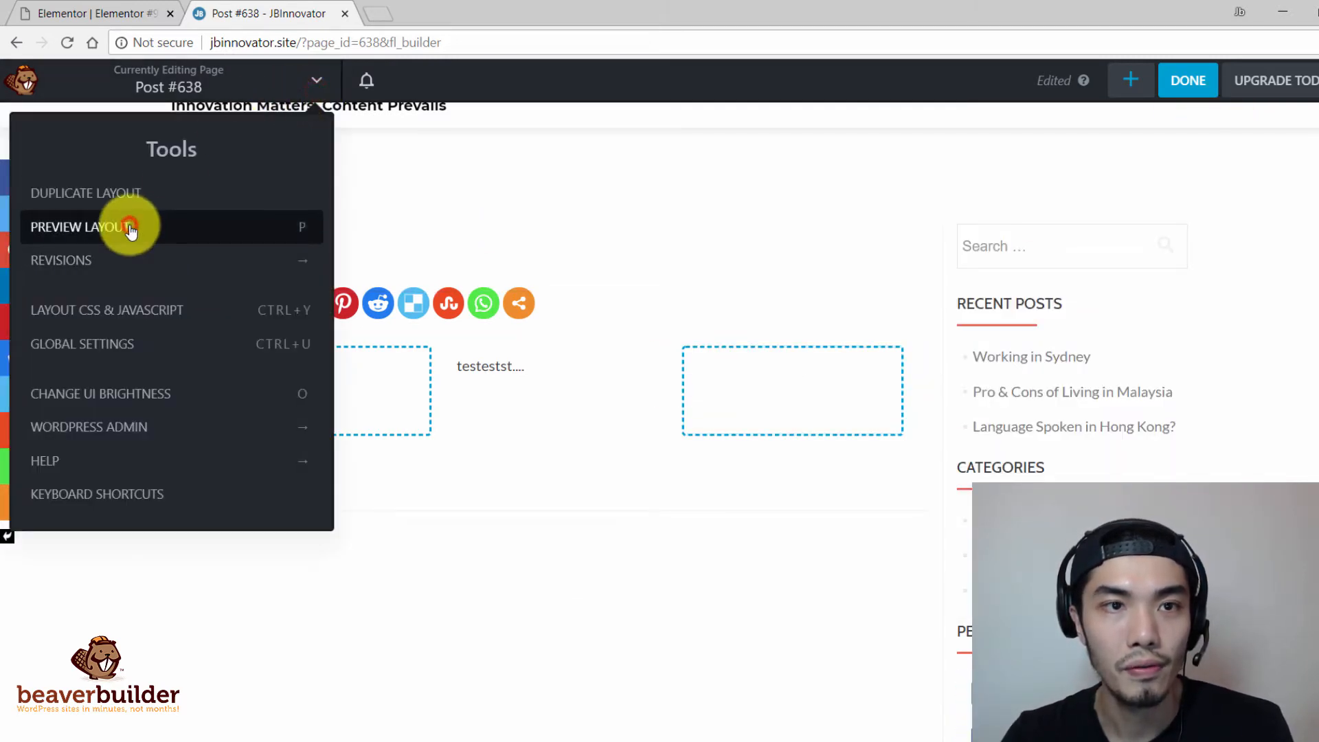
pyautogui.click(131, 228)
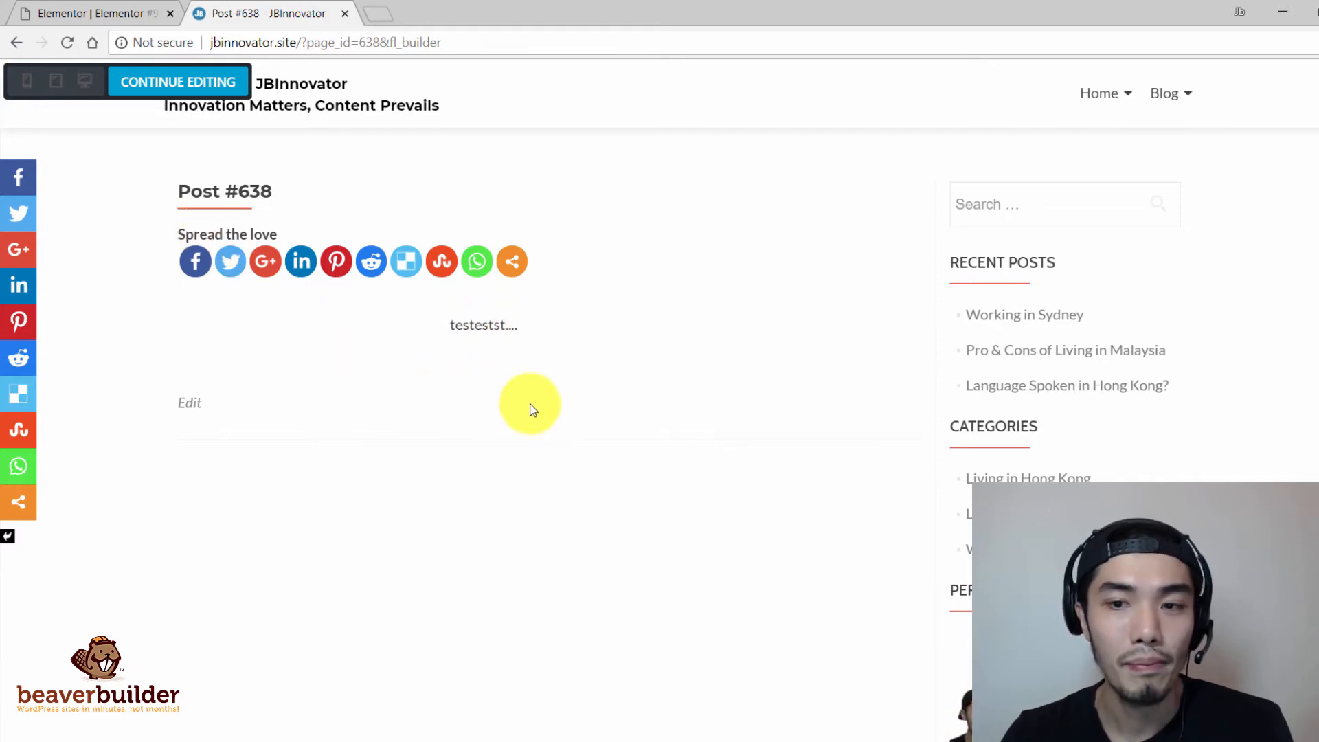
pyautogui.click(206, 82)
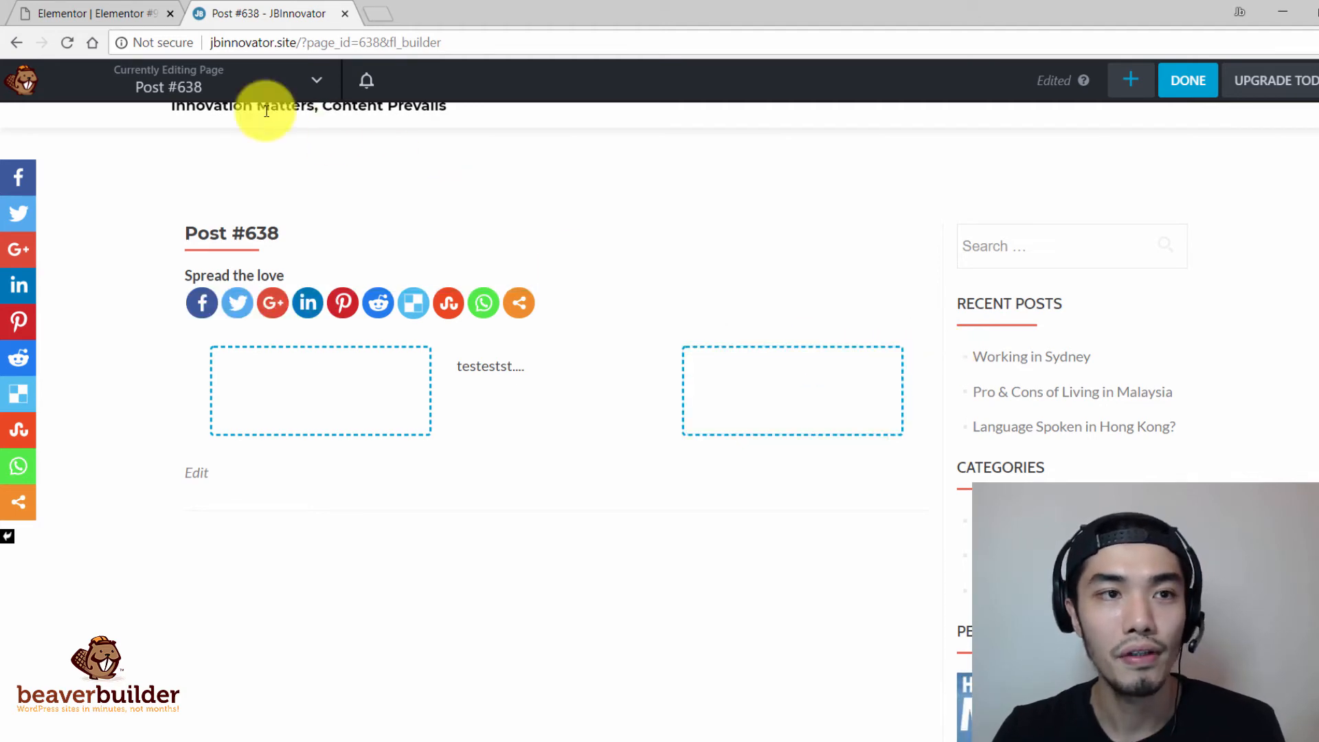
# - Switch to the Elementor page and set its page layout to Elementor Canvas in the page settings
pyautogui.click(130, 21)
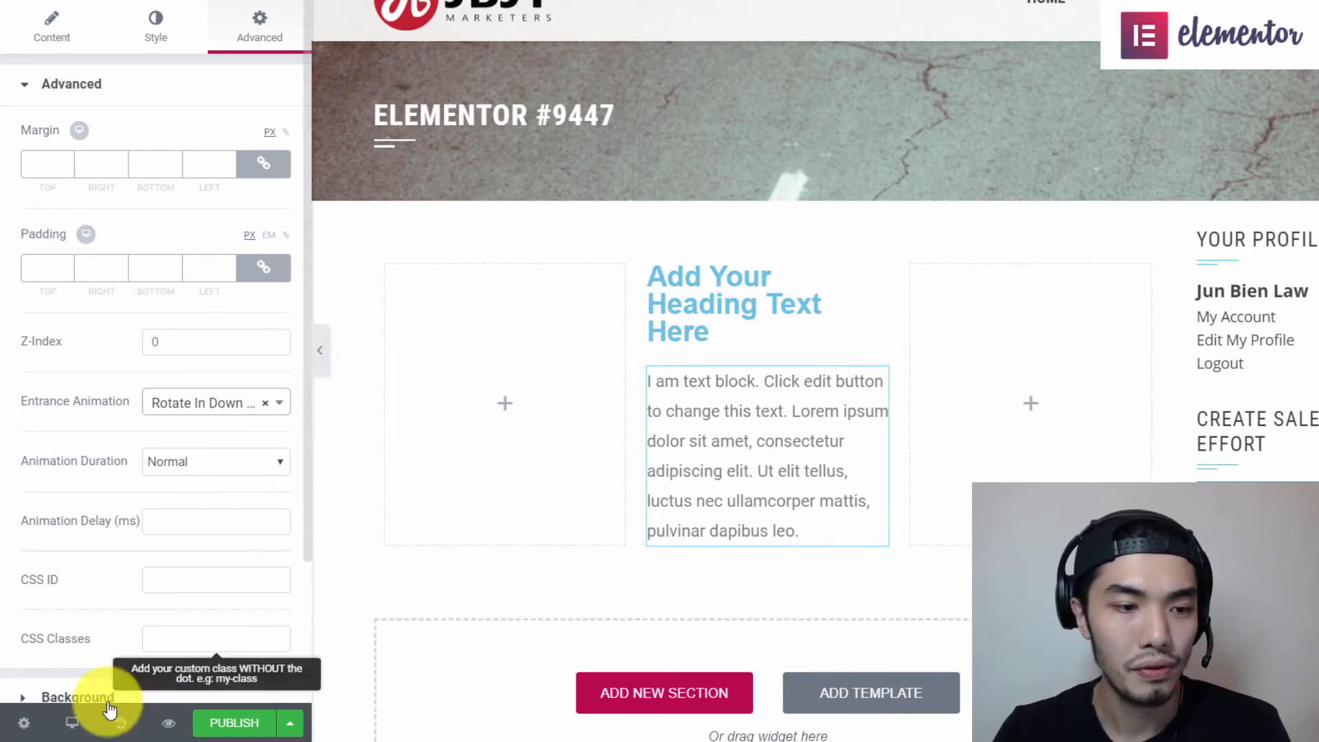
pyautogui.click(21, 726)
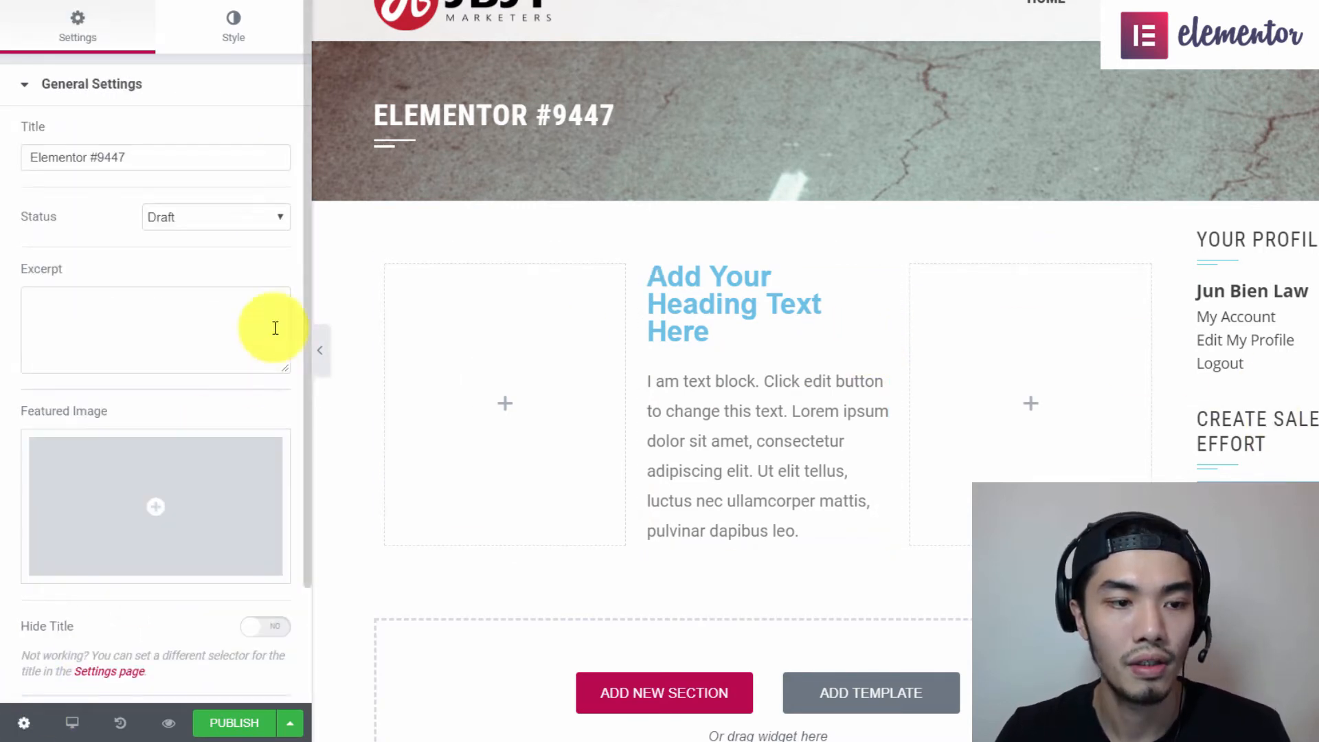
pyautogui.scroll(-2, 215, 421)
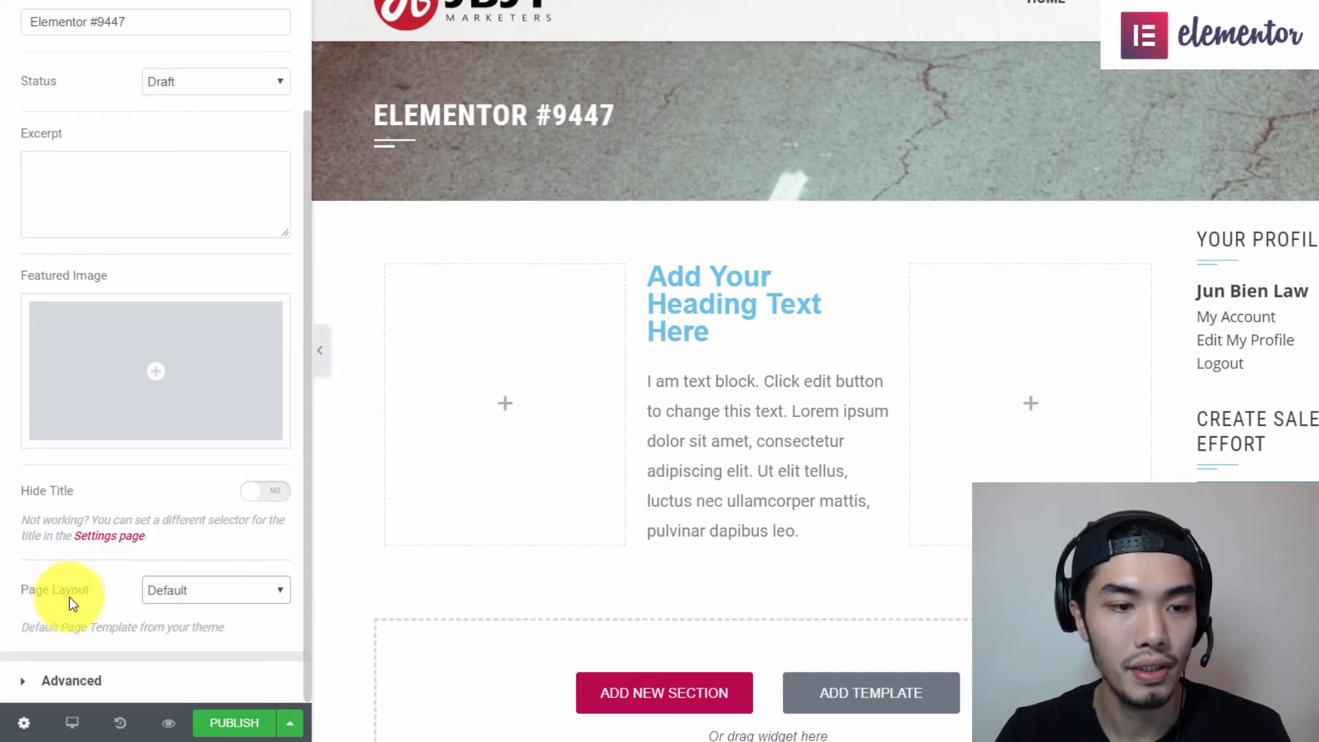
pyautogui.click(211, 595)
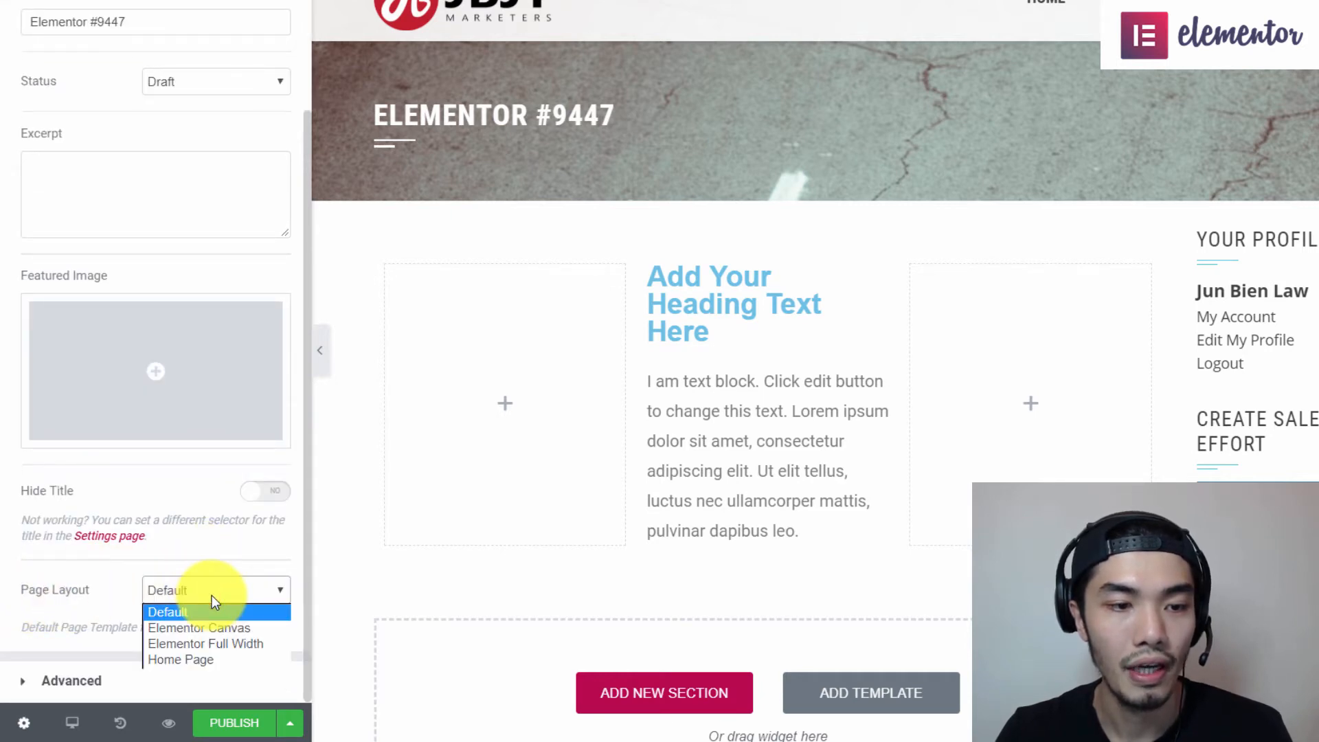
pyautogui.click(212, 627)
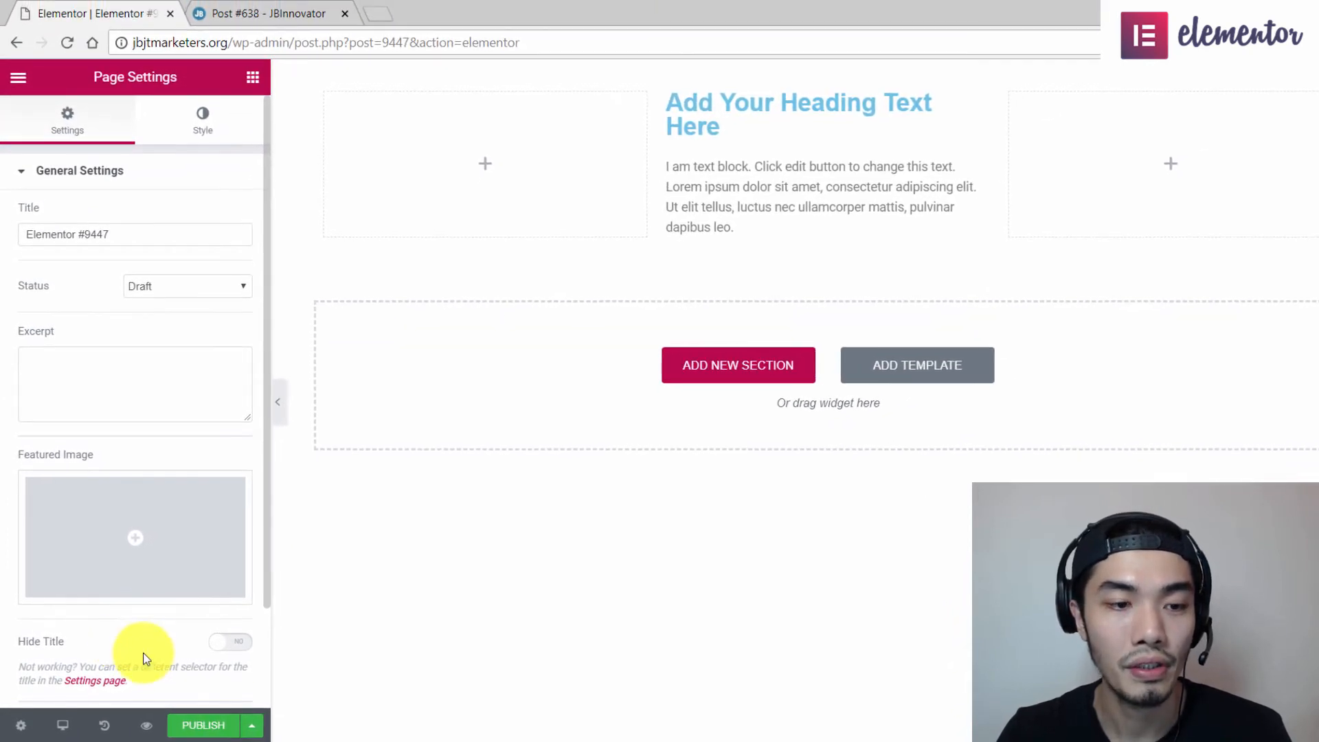
# - Try the Elementor Full Width page layout and return it to Elementor Canvas
pyautogui.scroll(-2, 136, 653)
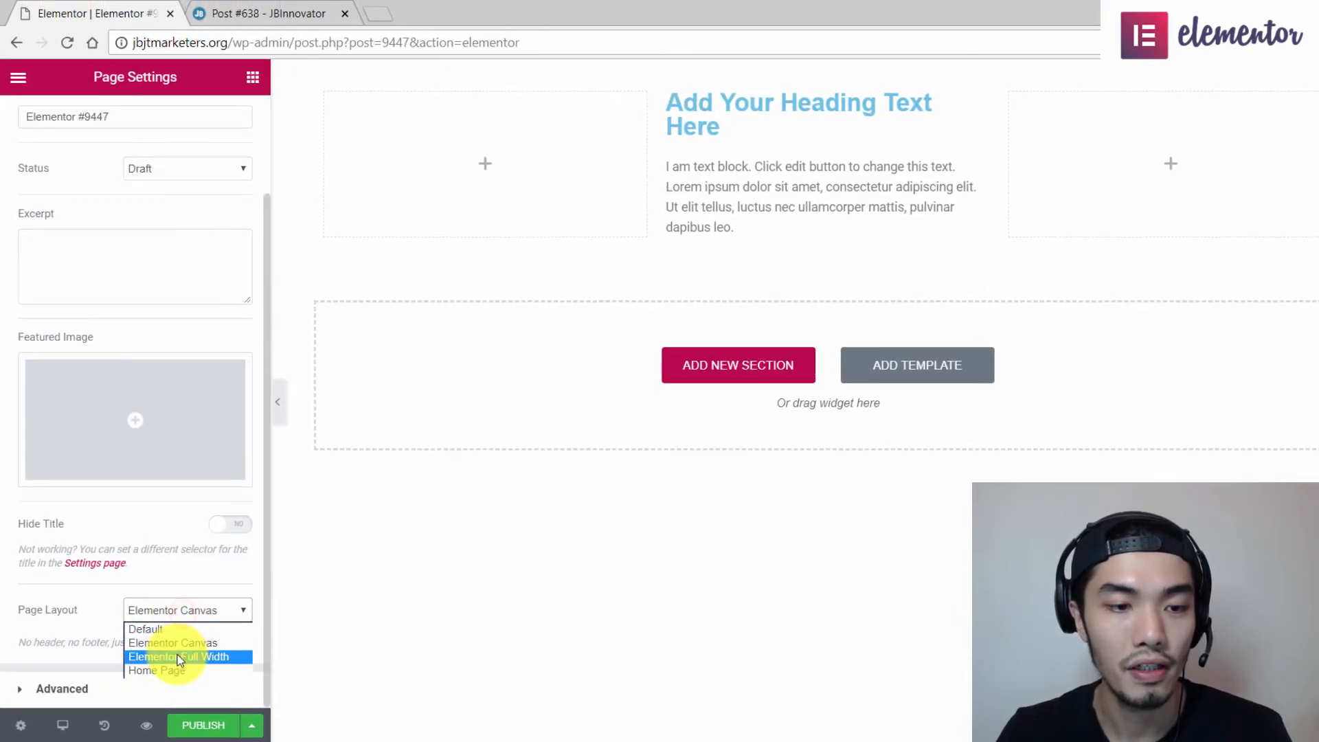
pyautogui.click(180, 657)
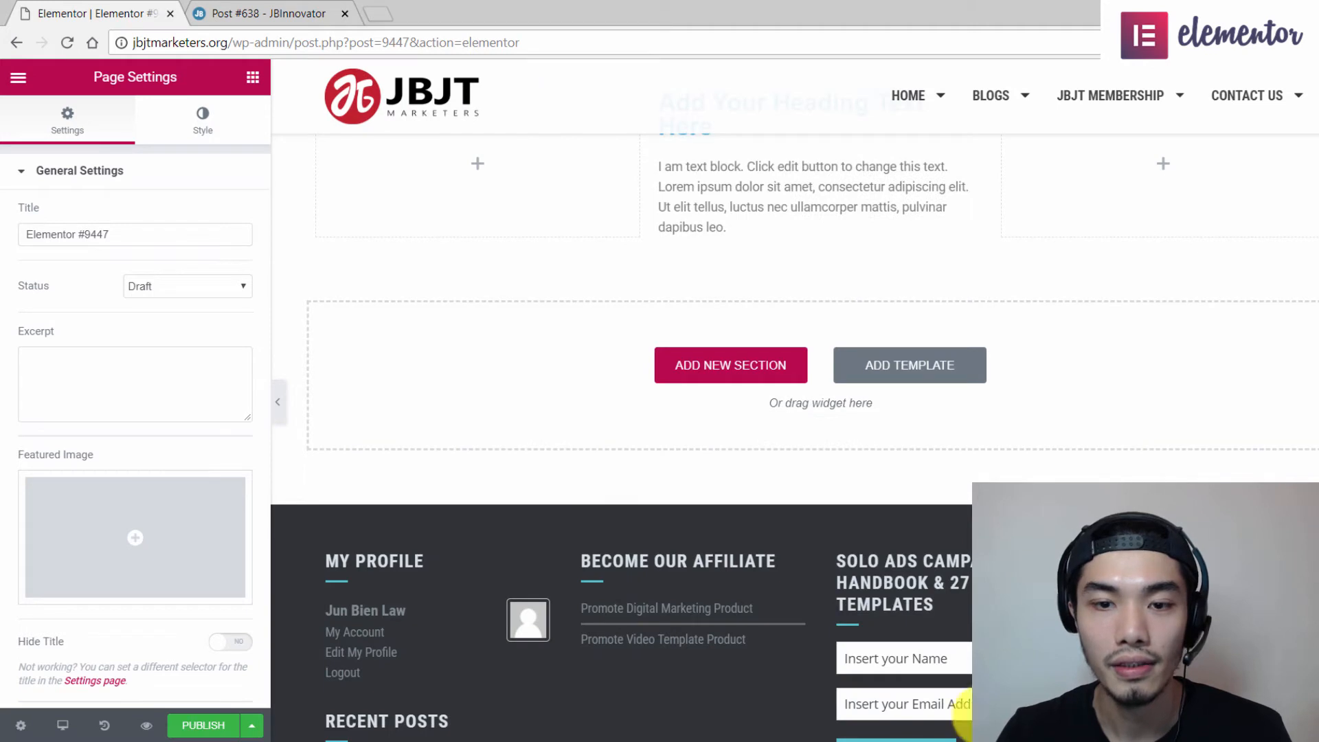
pyautogui.scroll(-2, 165, 624)
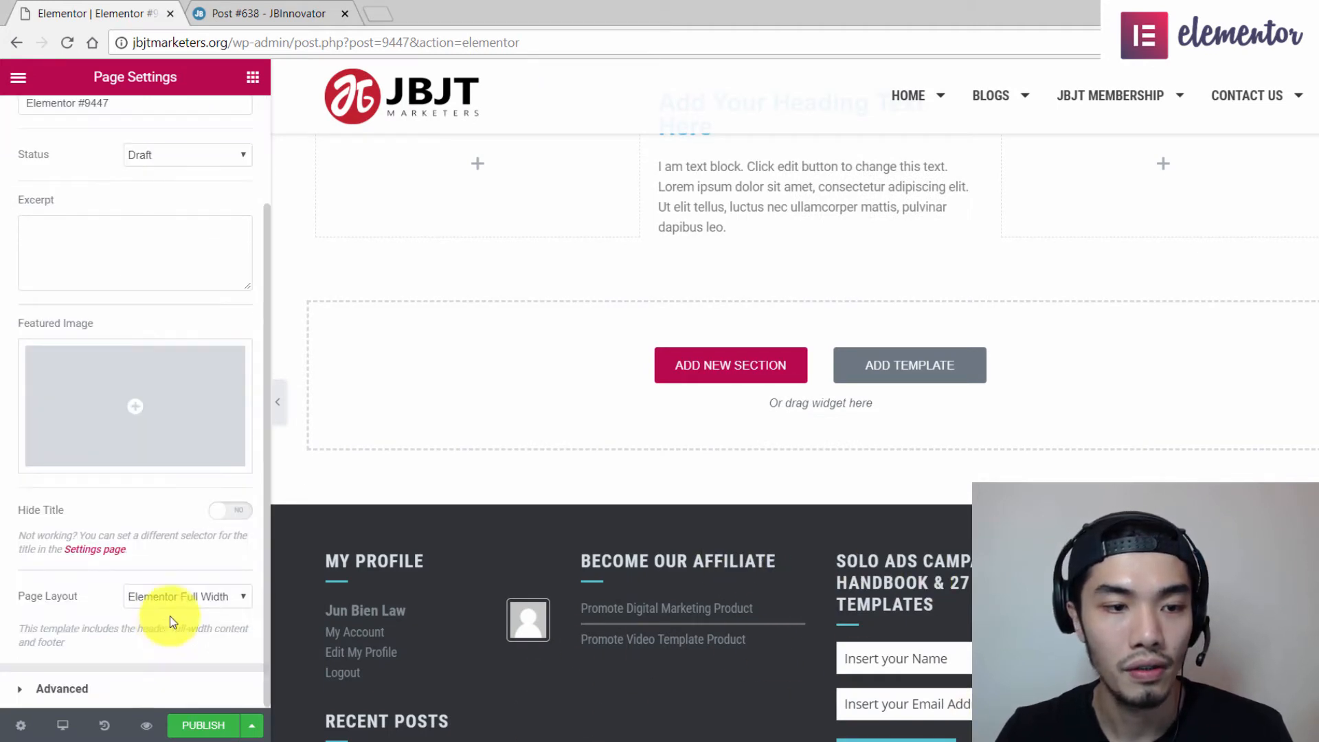
pyautogui.click(175, 597)
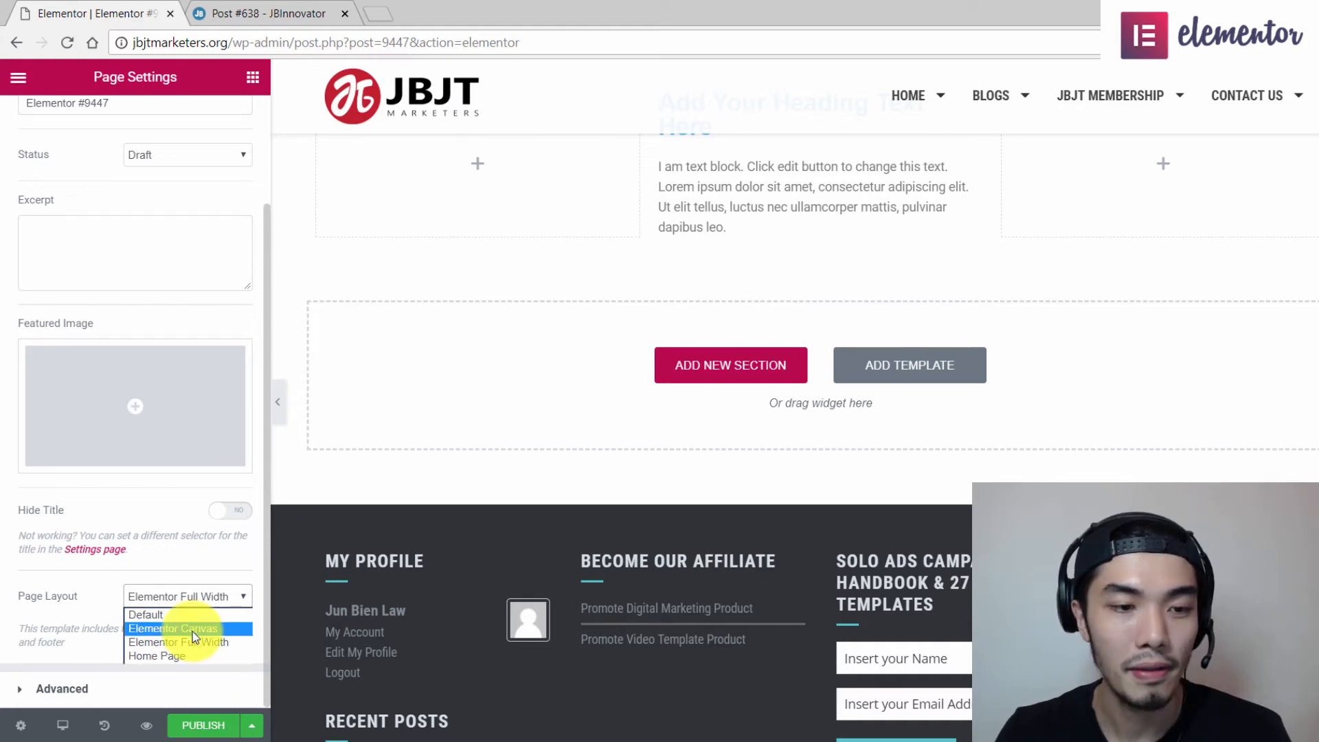
pyautogui.click(192, 632)
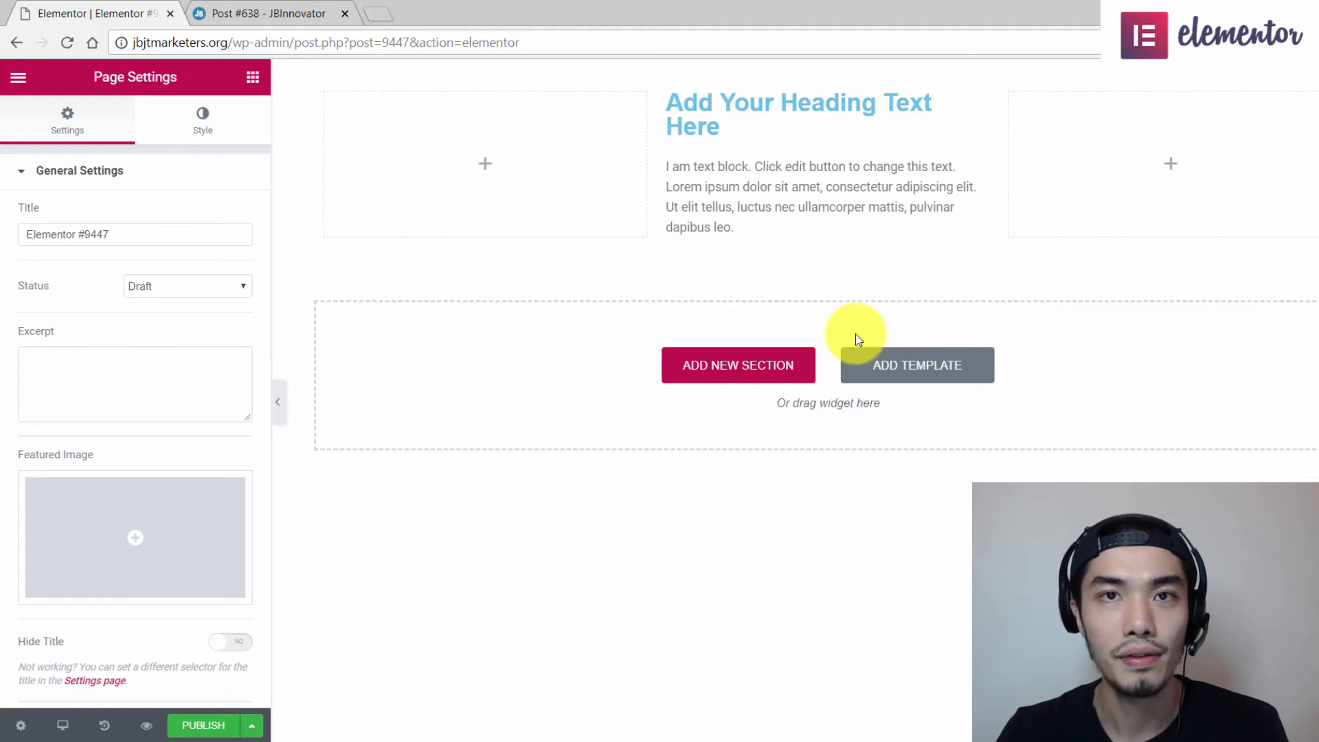
# - Switch to the Marketing with JB page made with Beaver Builder and examine its animated sections down to the online courses
pyautogui.click(317, 16)
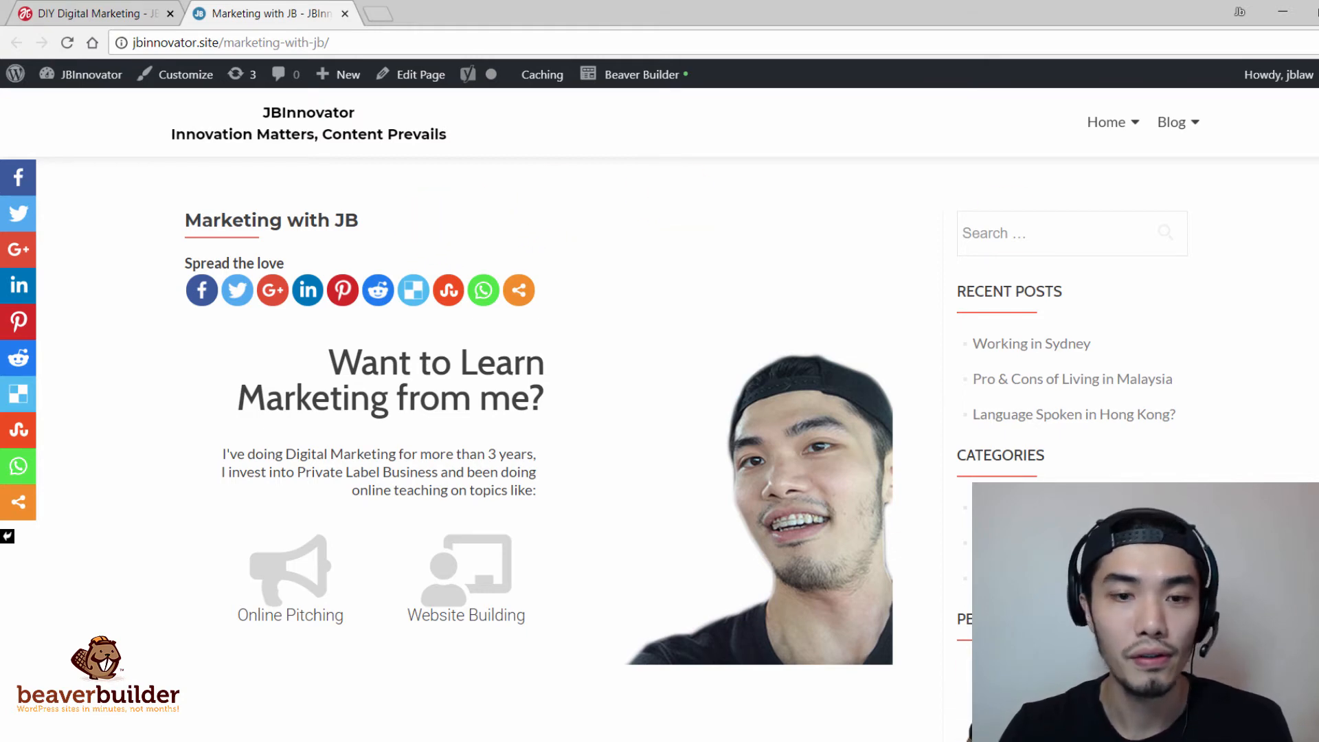
pyautogui.scroll(-2, 659, 412)
pyautogui.scroll(-5, 660, 412)
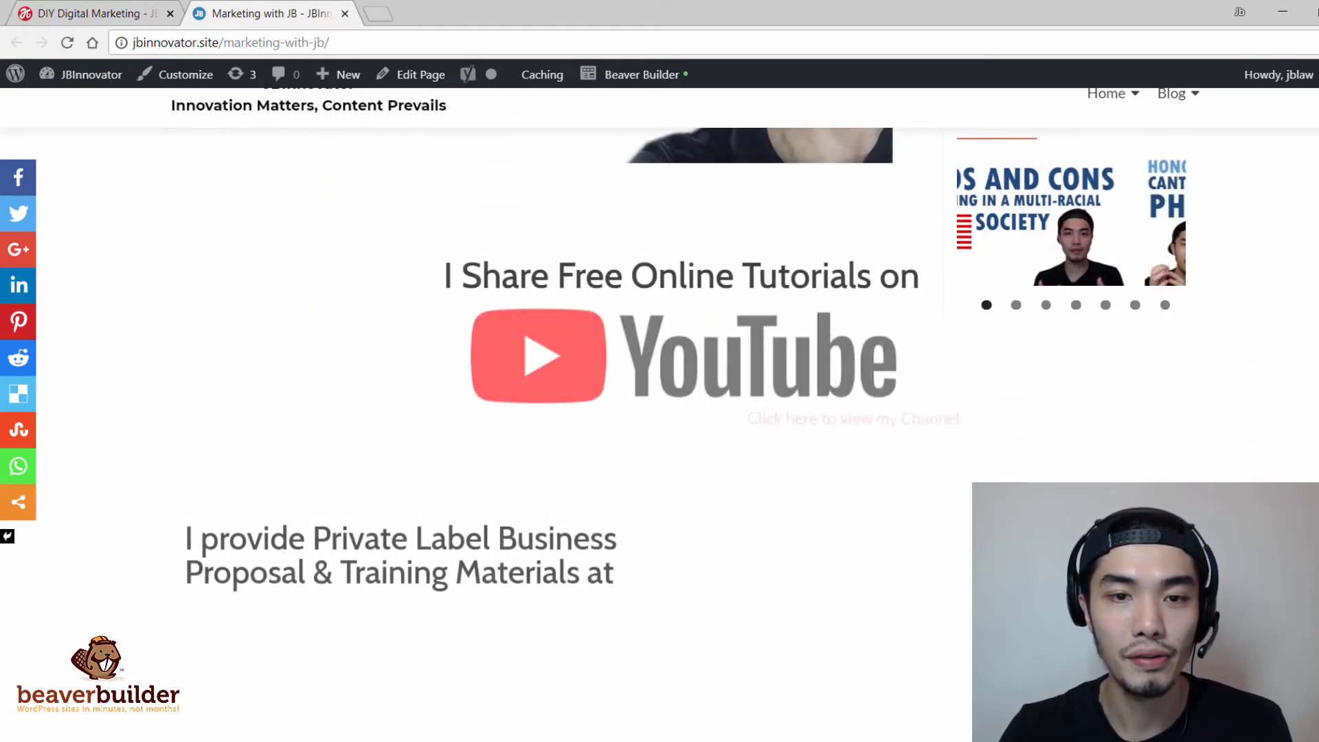
pyautogui.scroll(-2, 660, 413)
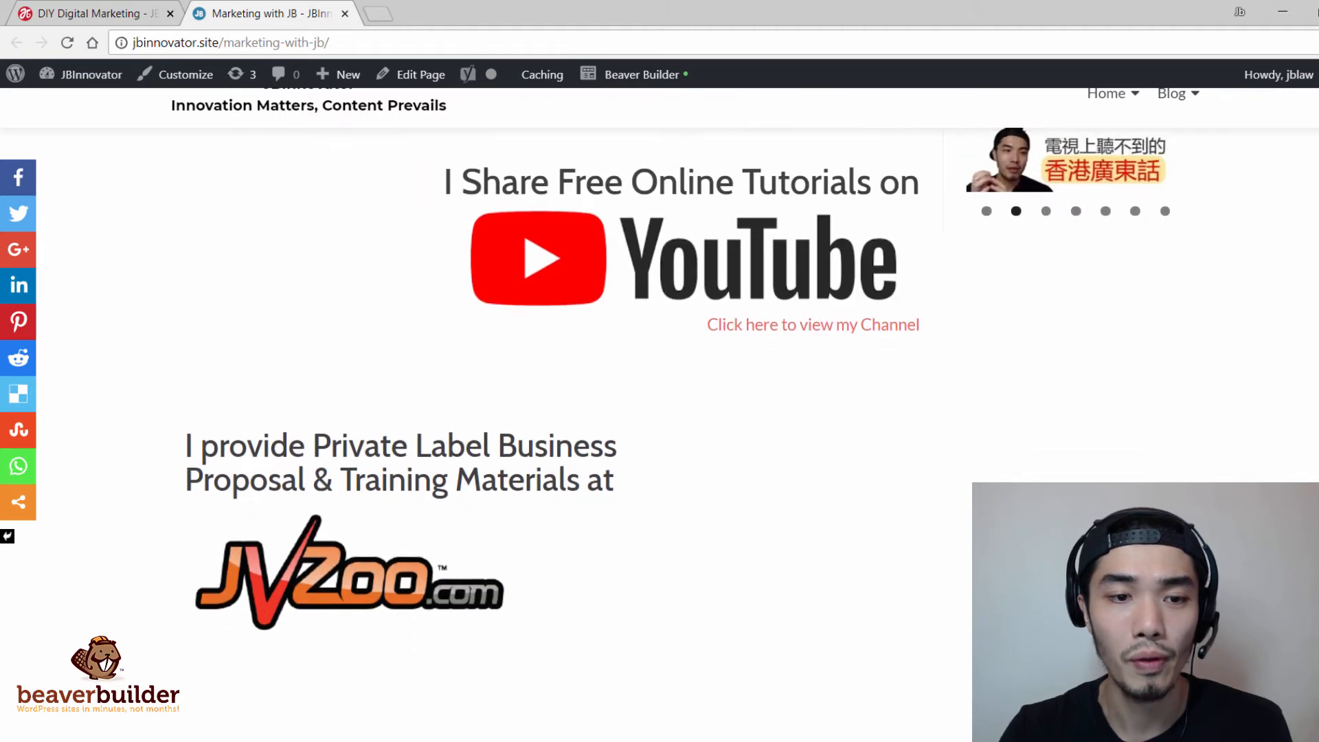
pyautogui.scroll(-5, 660, 412)
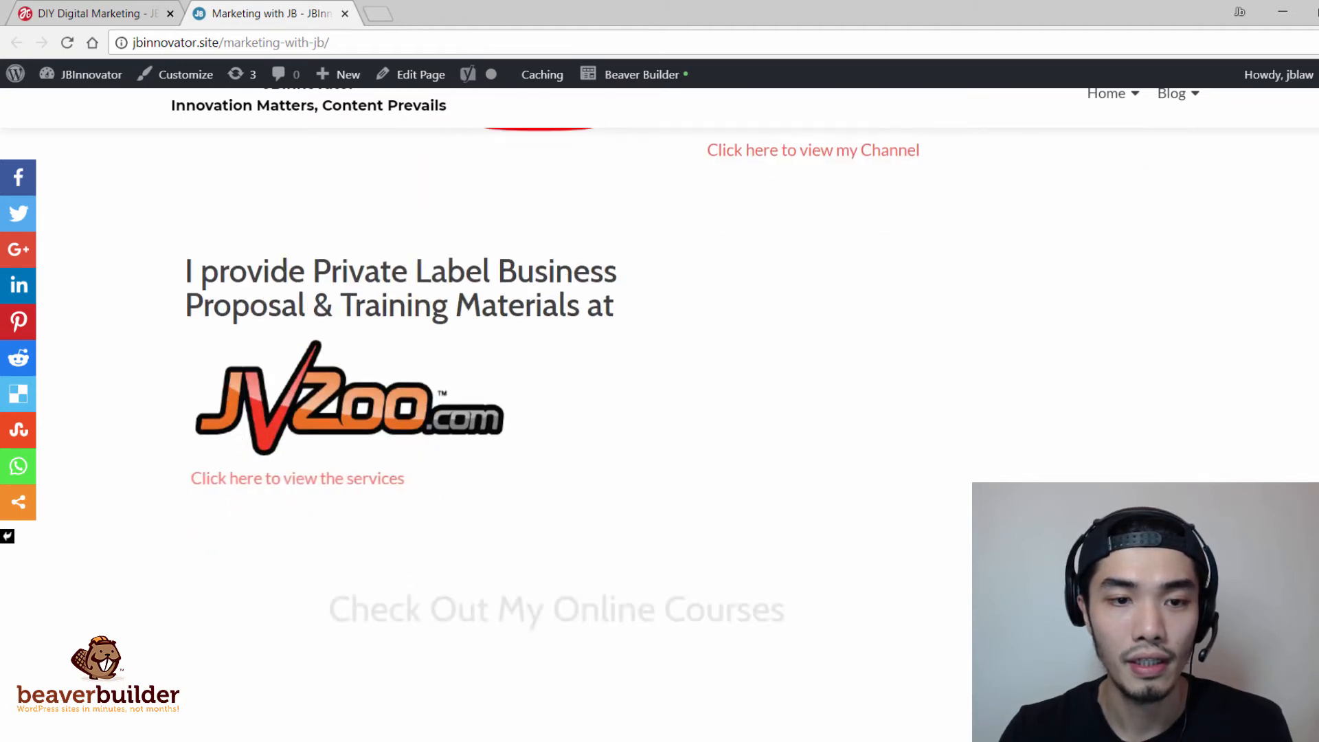
pyautogui.scroll(-2, 276, 138)
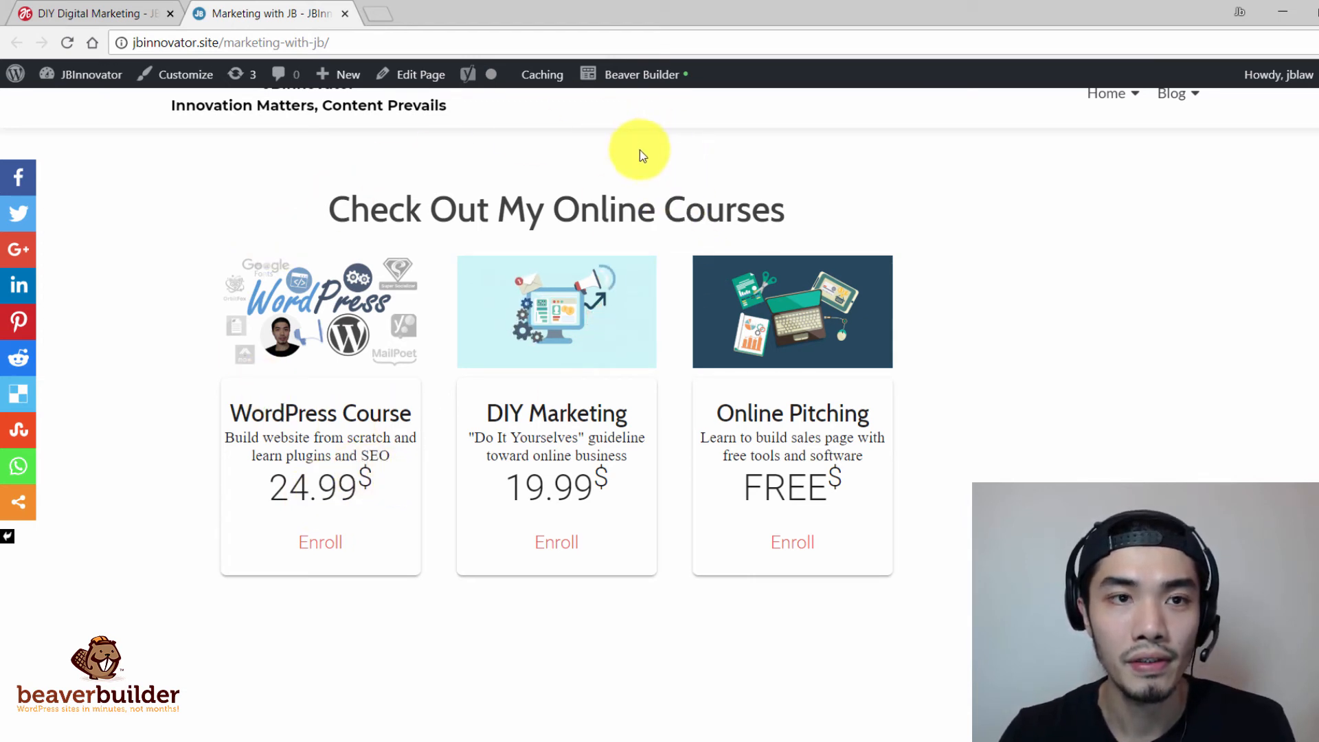
# - Edit the Marketing with JB page in Beaver Builder and add a Pricing table module below the three course cards
pyautogui.click(639, 81)
pyautogui.scroll(-3, 949, 364)
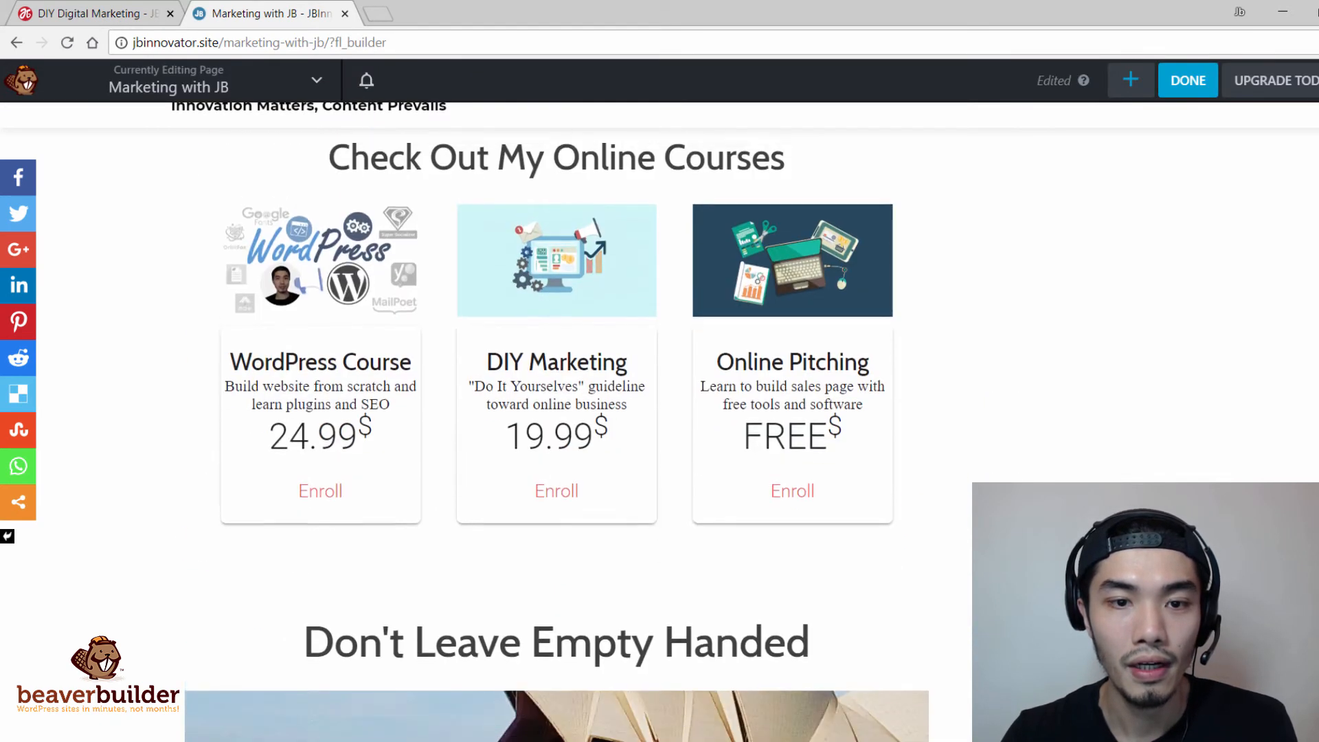
pyautogui.scroll(1, 948, 365)
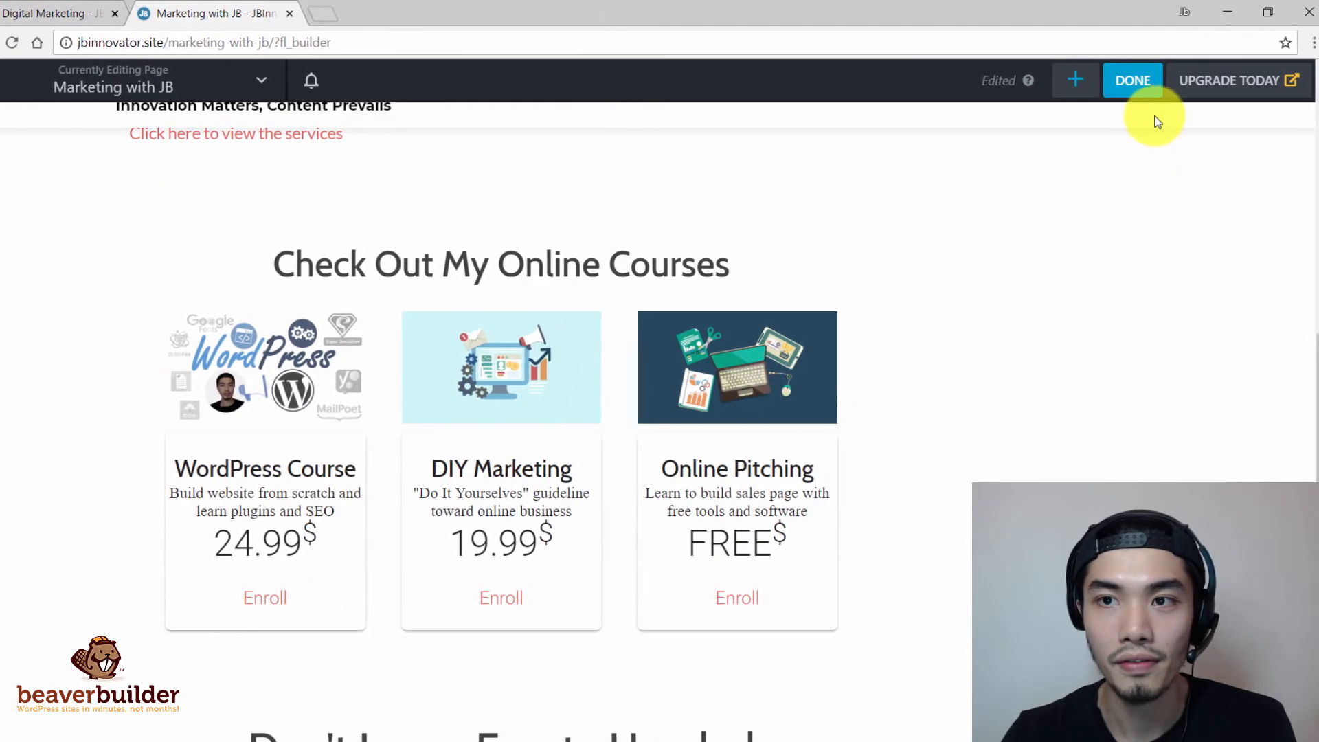
pyautogui.click(1066, 82)
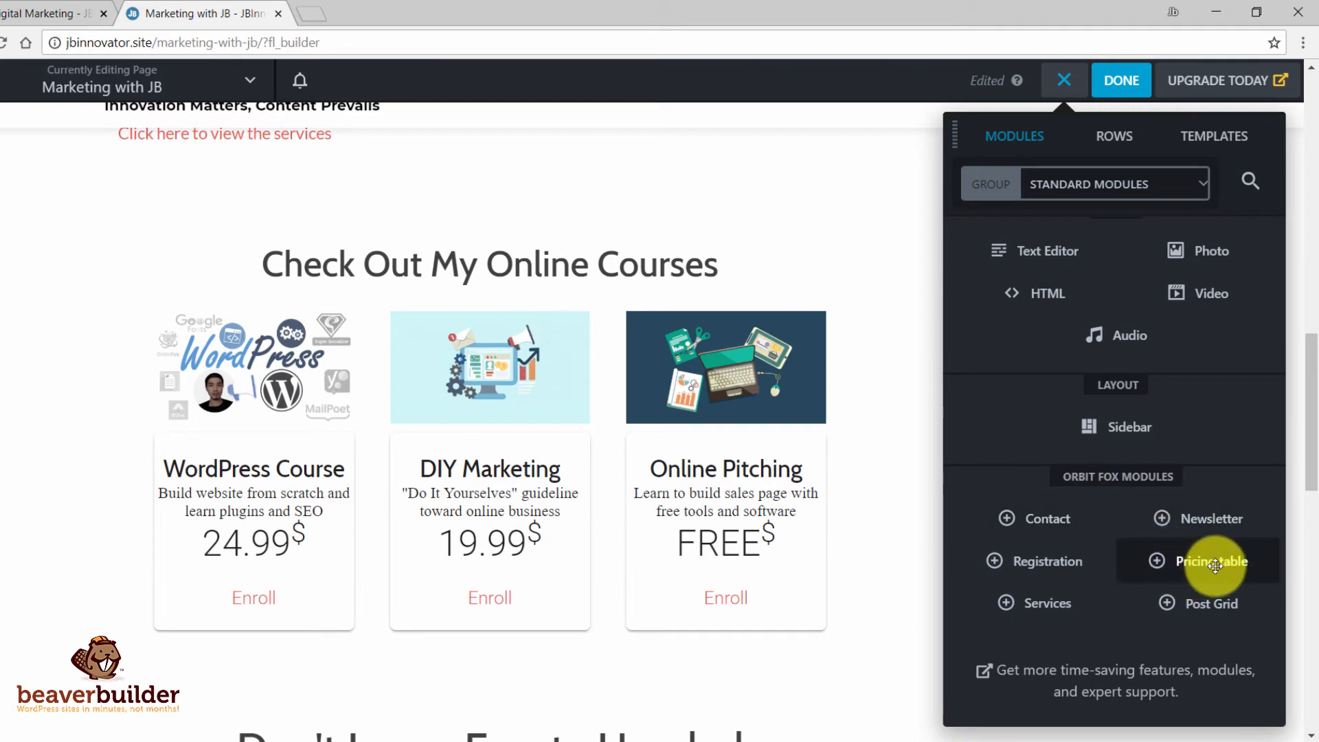
pyautogui.moveTo(1221, 566); pyautogui.dragTo(395, 428)
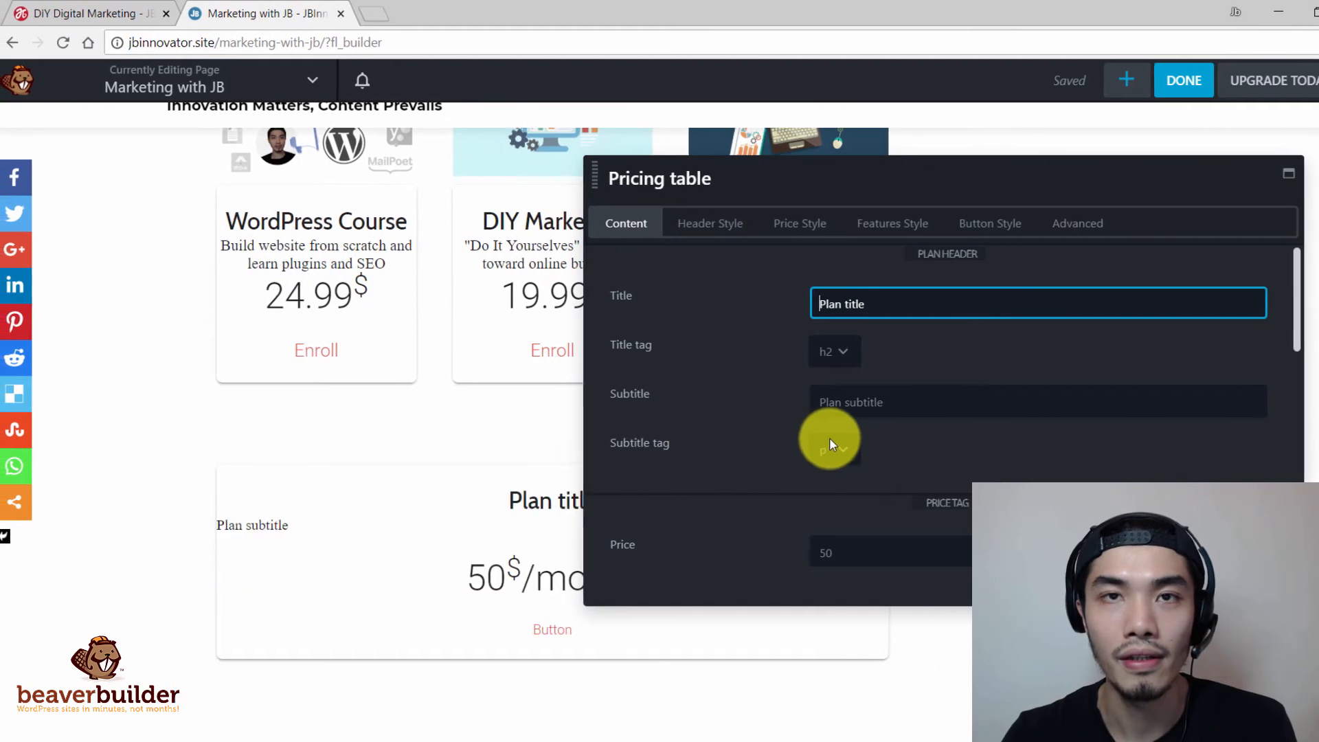
# - Review the new pricing table's content settings and close them, returning to the online courses section
pyautogui.scroll(-5, 835, 444)
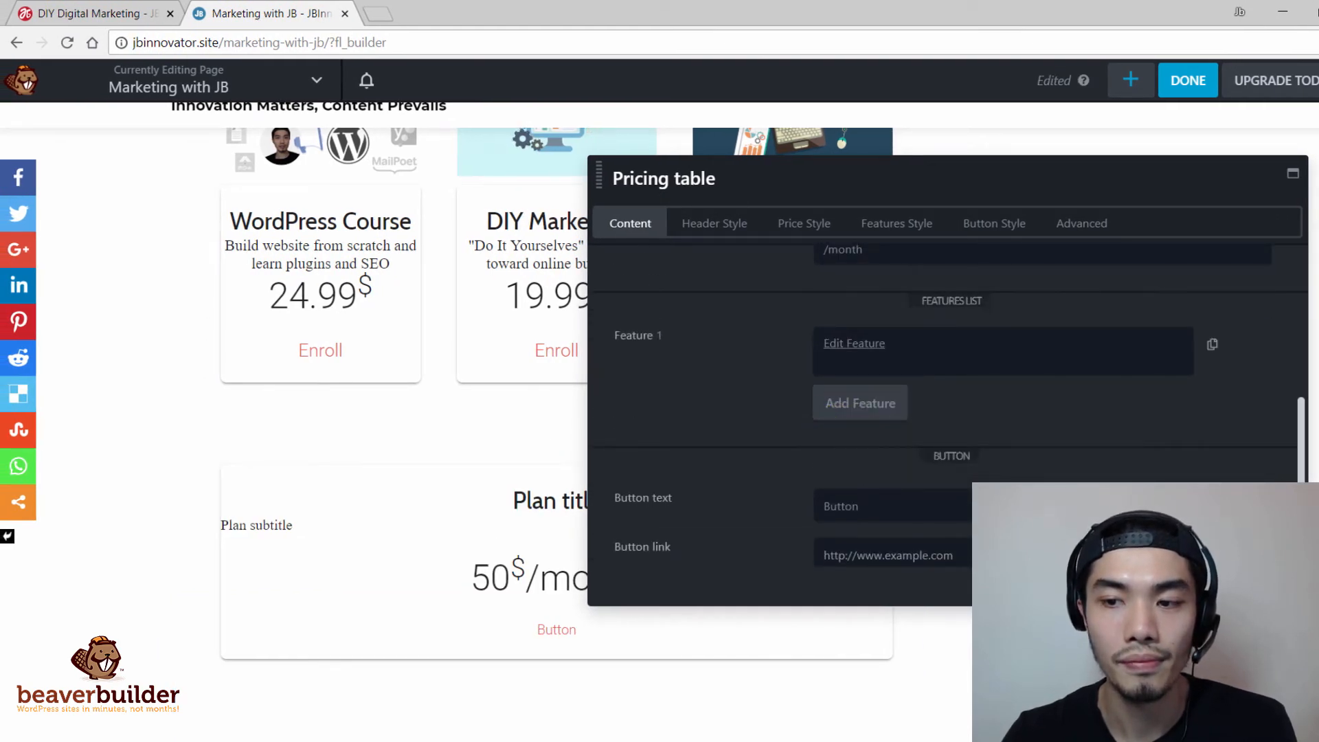
pyautogui.click(1270, 585)
pyautogui.scroll(4, 589, 353)
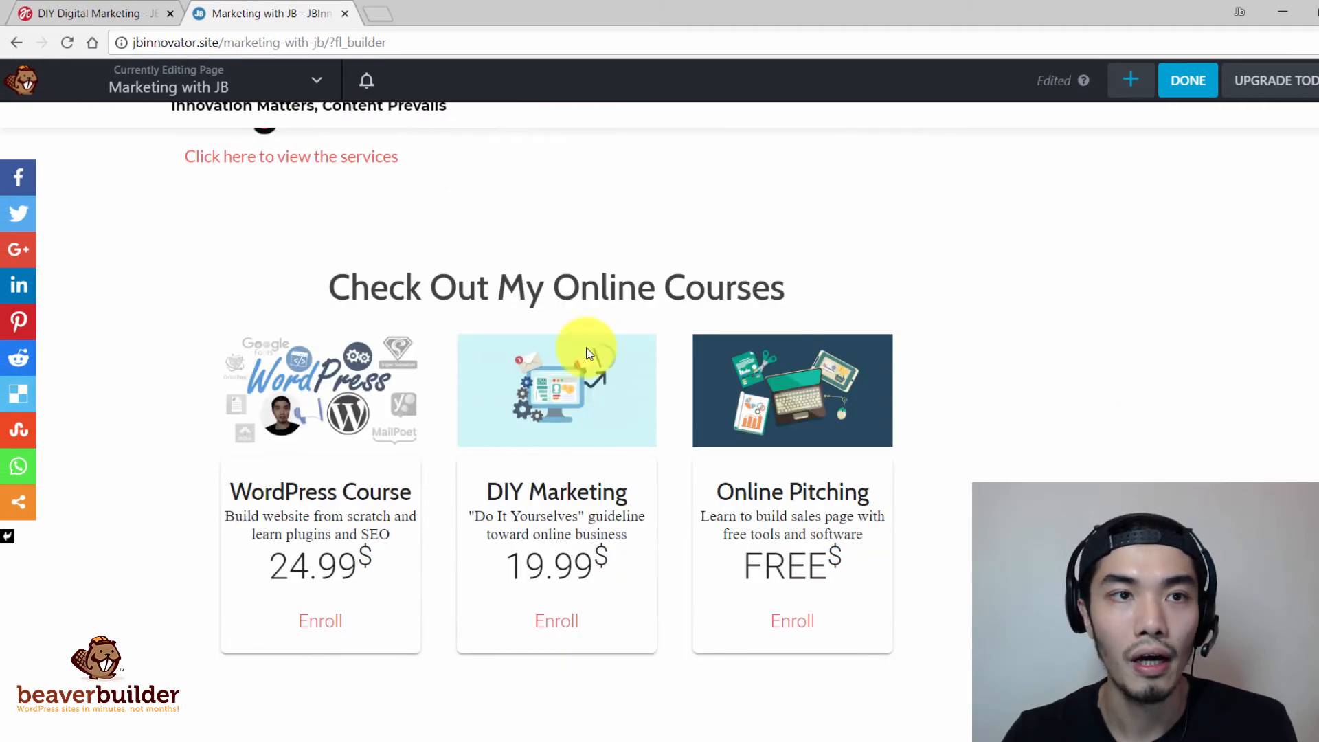
# - Switch to the DIY Digital Marketing page made with Elementor and examine its sections from the hero to the footer
pyautogui.click(126, 15)
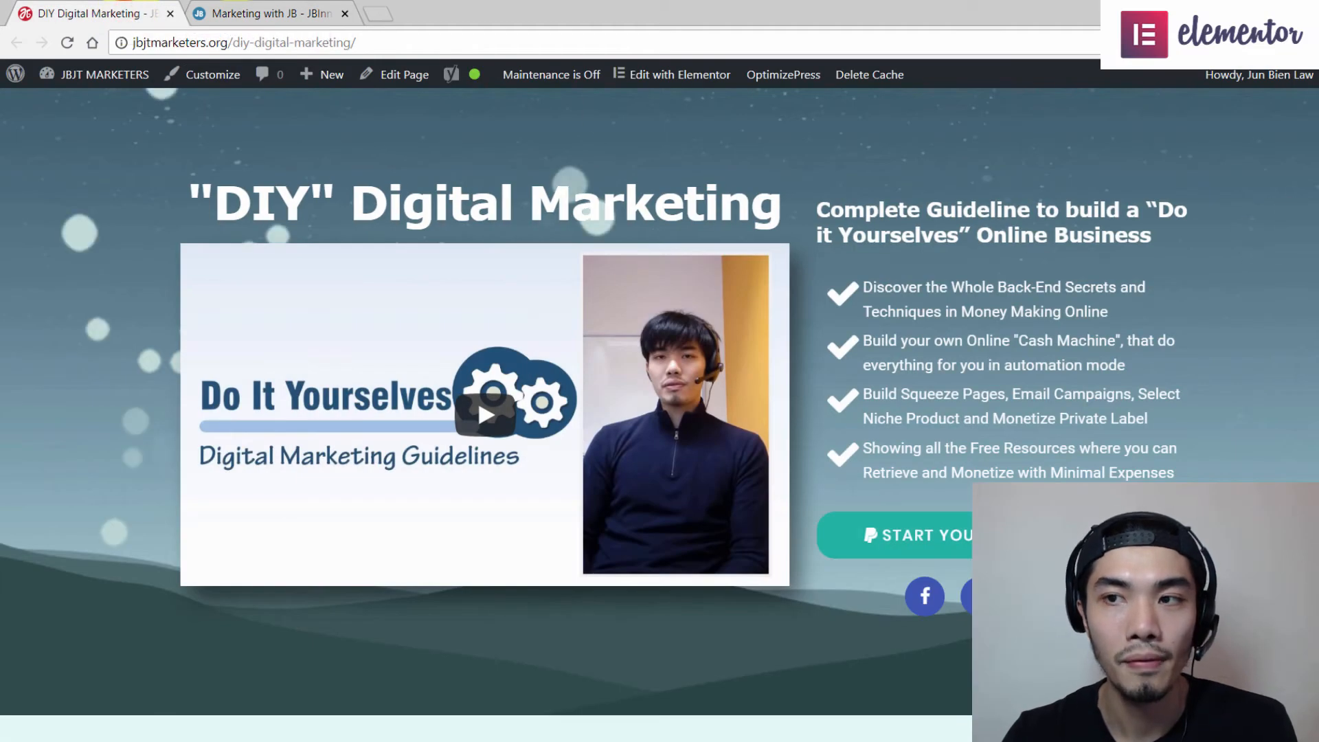
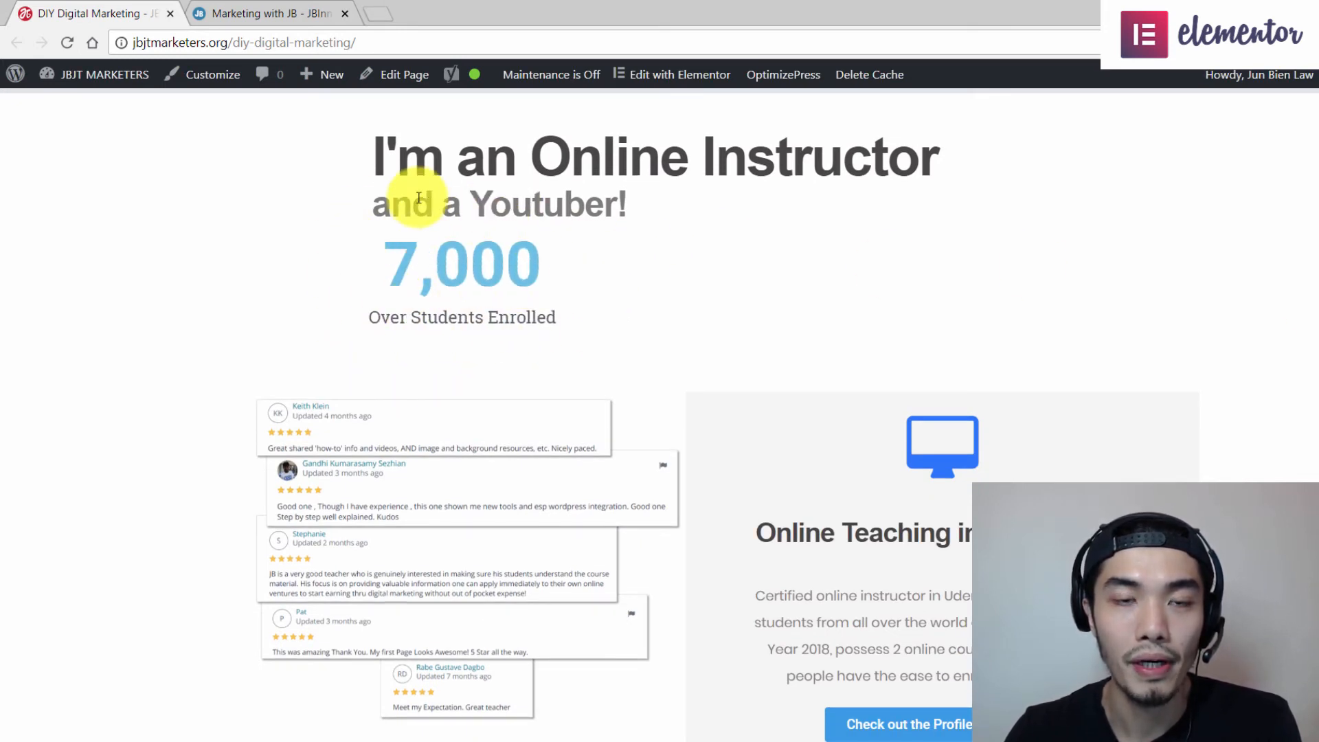
pyautogui.scroll(-15, 660, 412)
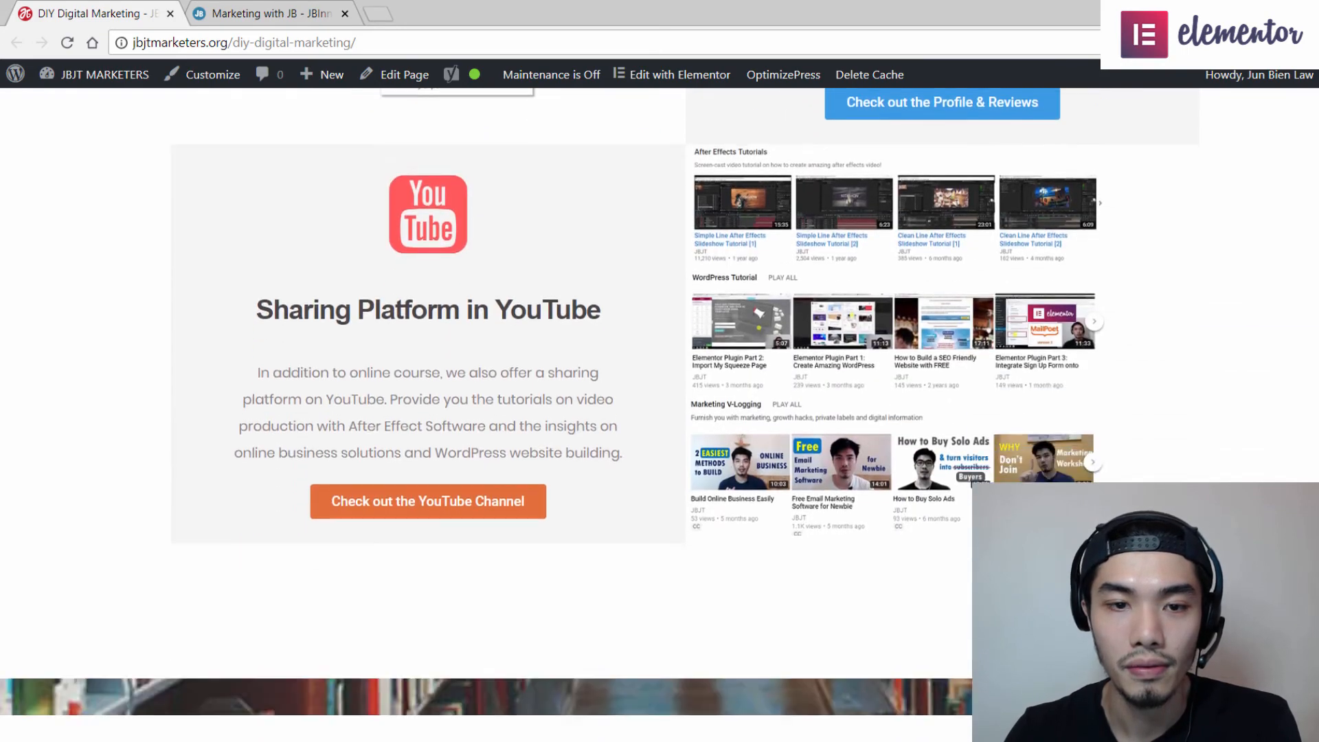
pyautogui.scroll(1, 660, 412)
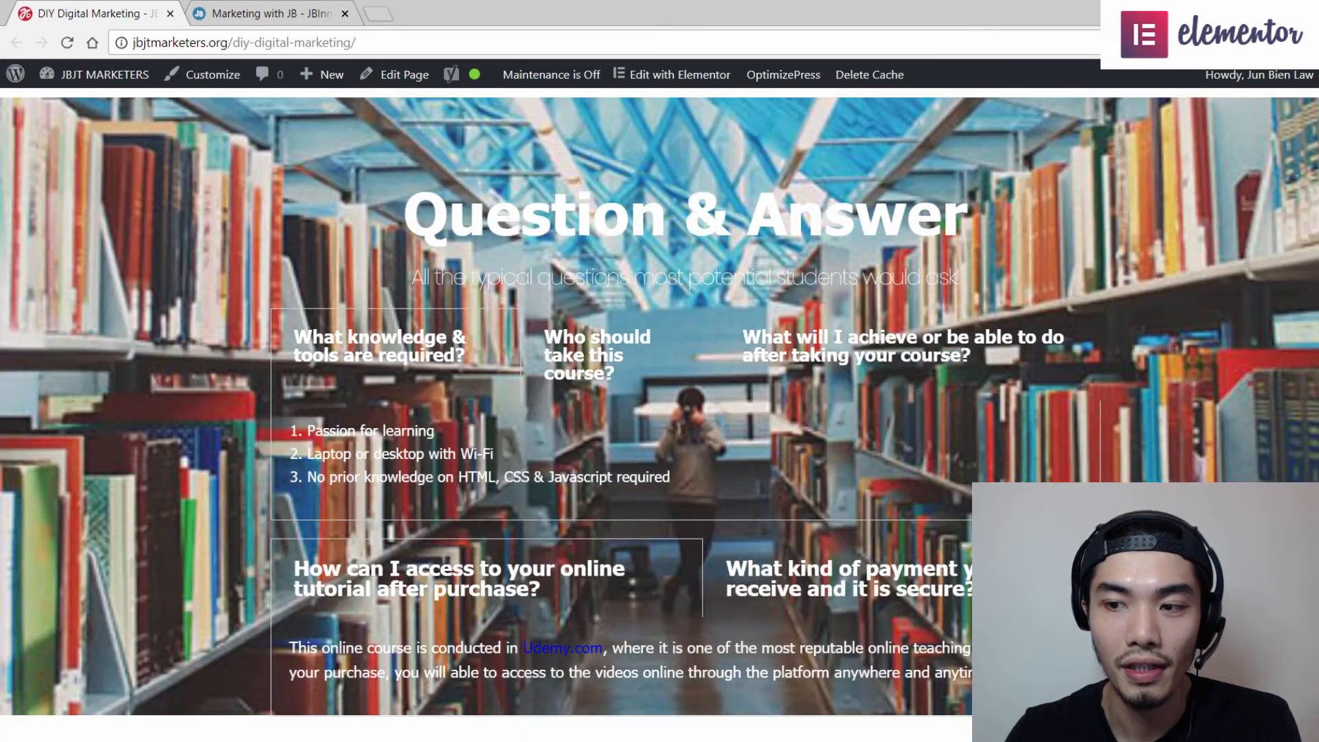
pyautogui.scroll(-2, 1306, 340)
pyautogui.scroll(-8, 660, 412)
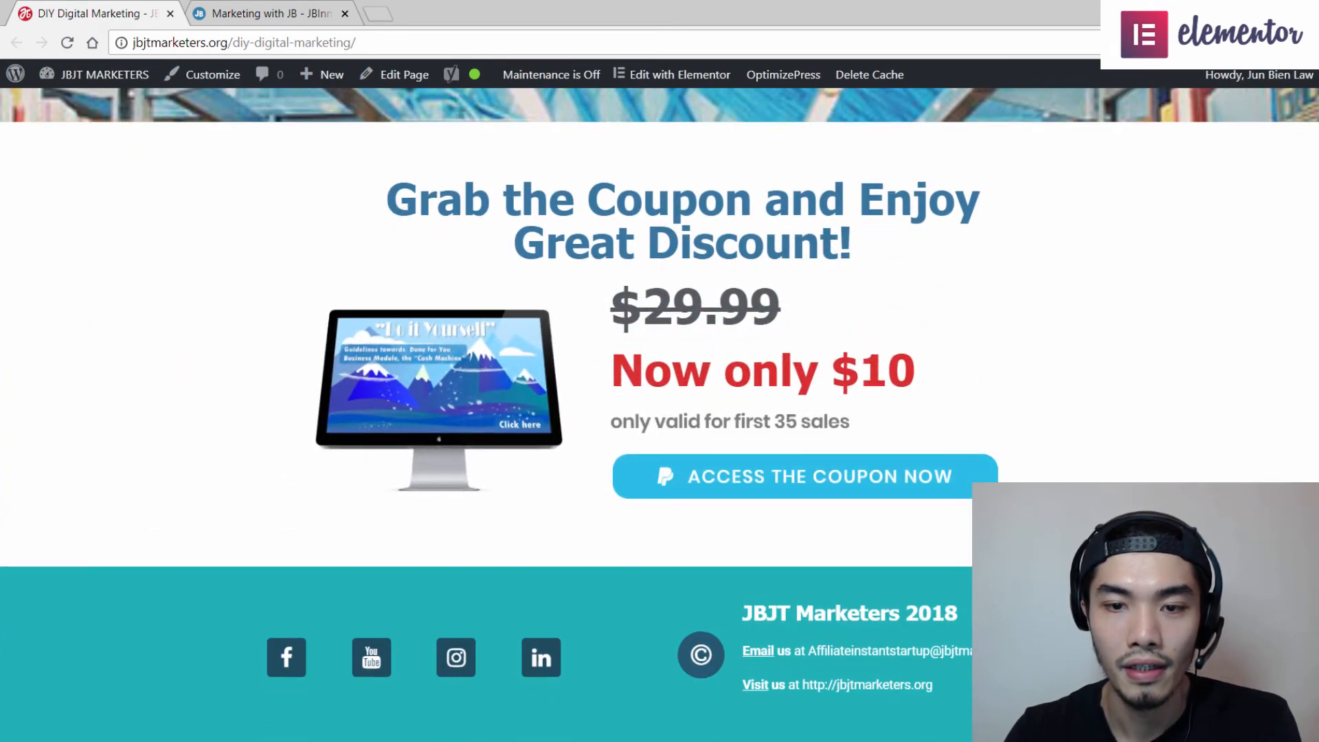
pyautogui.scroll(-5, 660, 412)
pyautogui.scroll(-4, 660, 412)
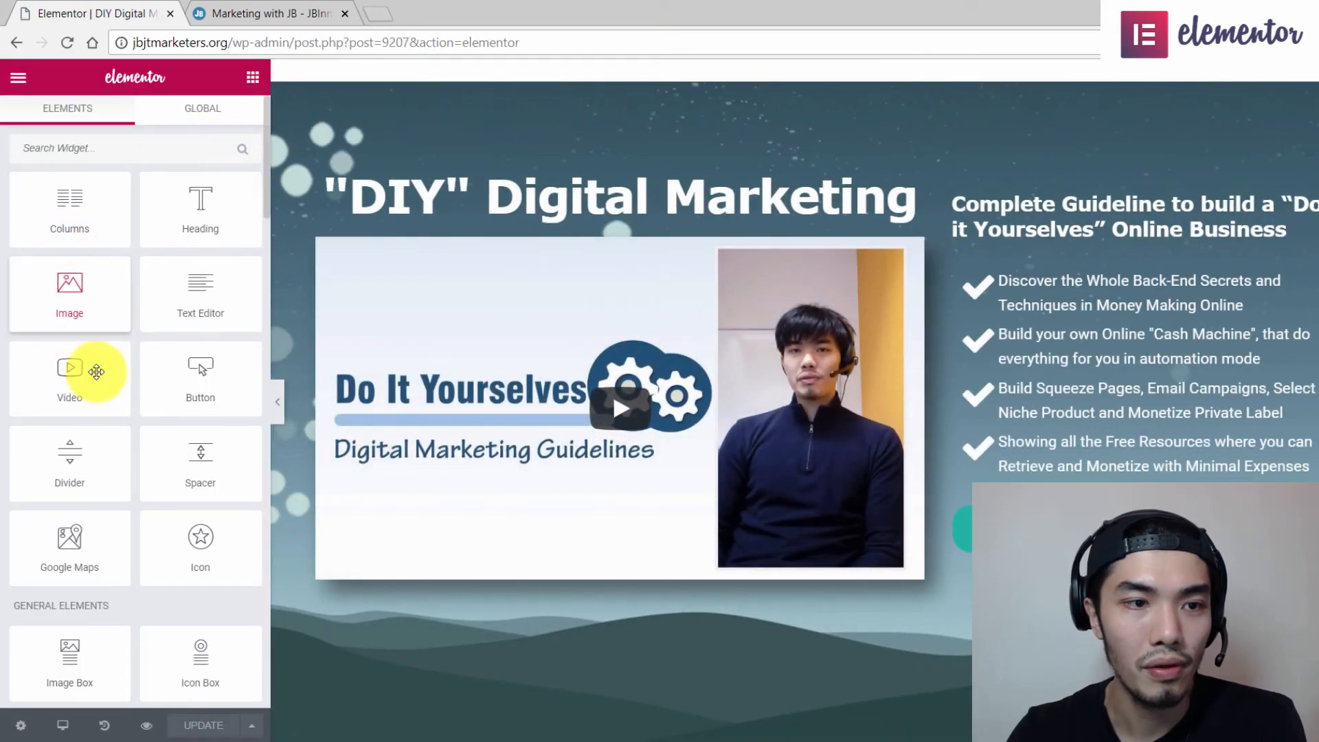
# - In the Elementor editor, examine which widgets make up the WordPress Course card: its image, title, description and price counter
pyautogui.moveTo(265, 175); pyautogui.dragTo(259, 133)
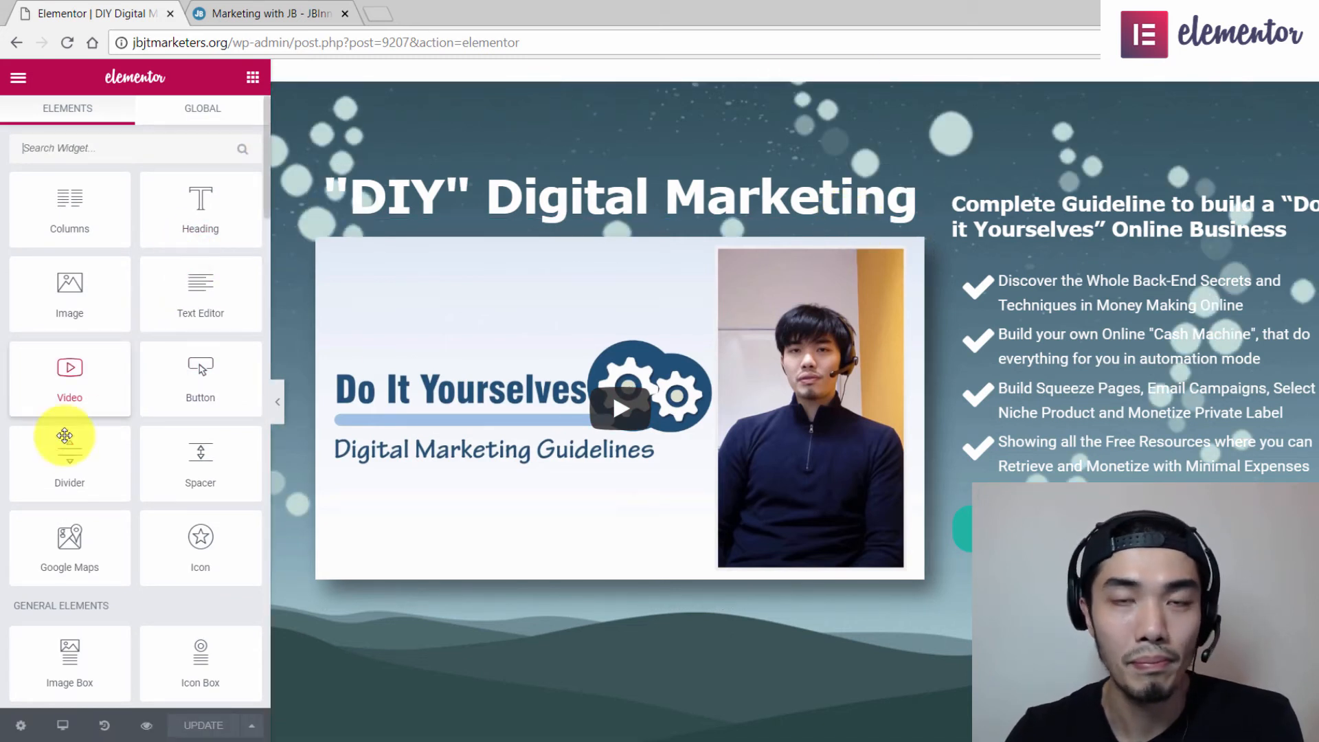
pyautogui.scroll(-15, 794, 398)
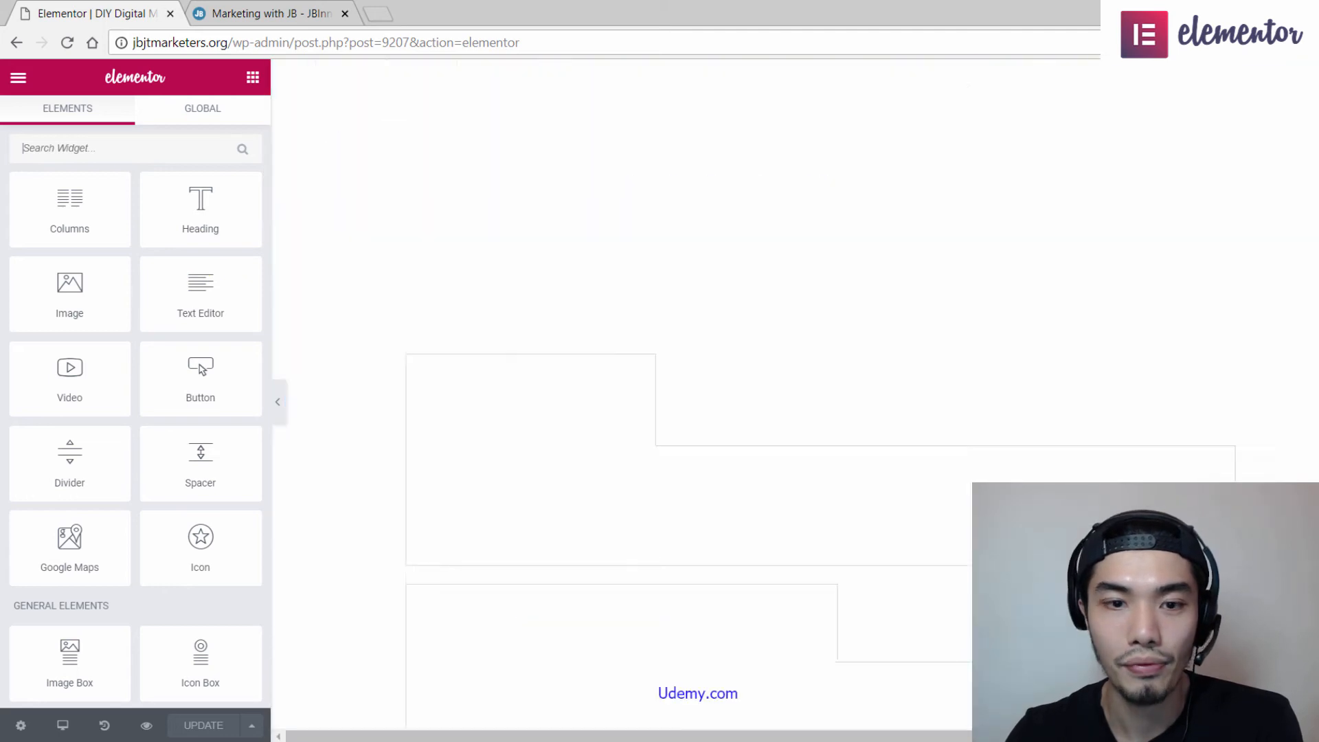
pyautogui.scroll(-8, 633, 207)
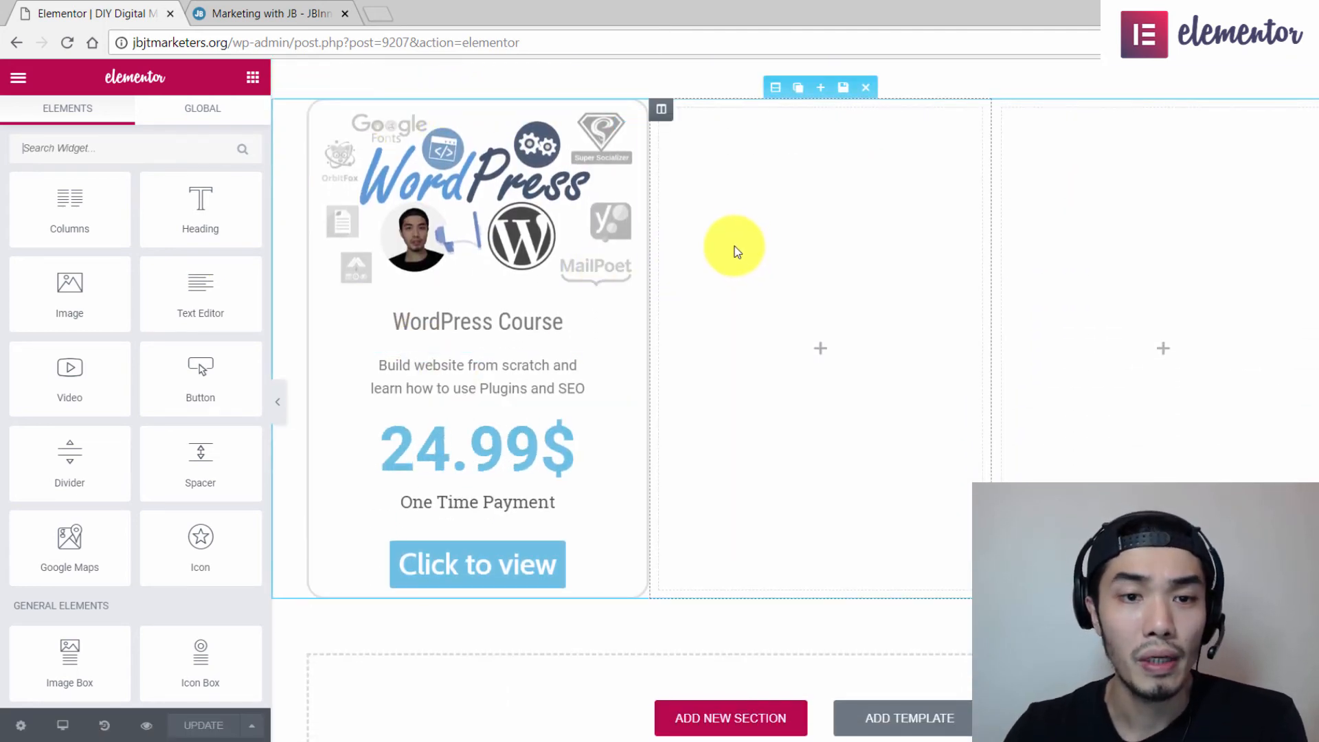
pyautogui.click(509, 177)
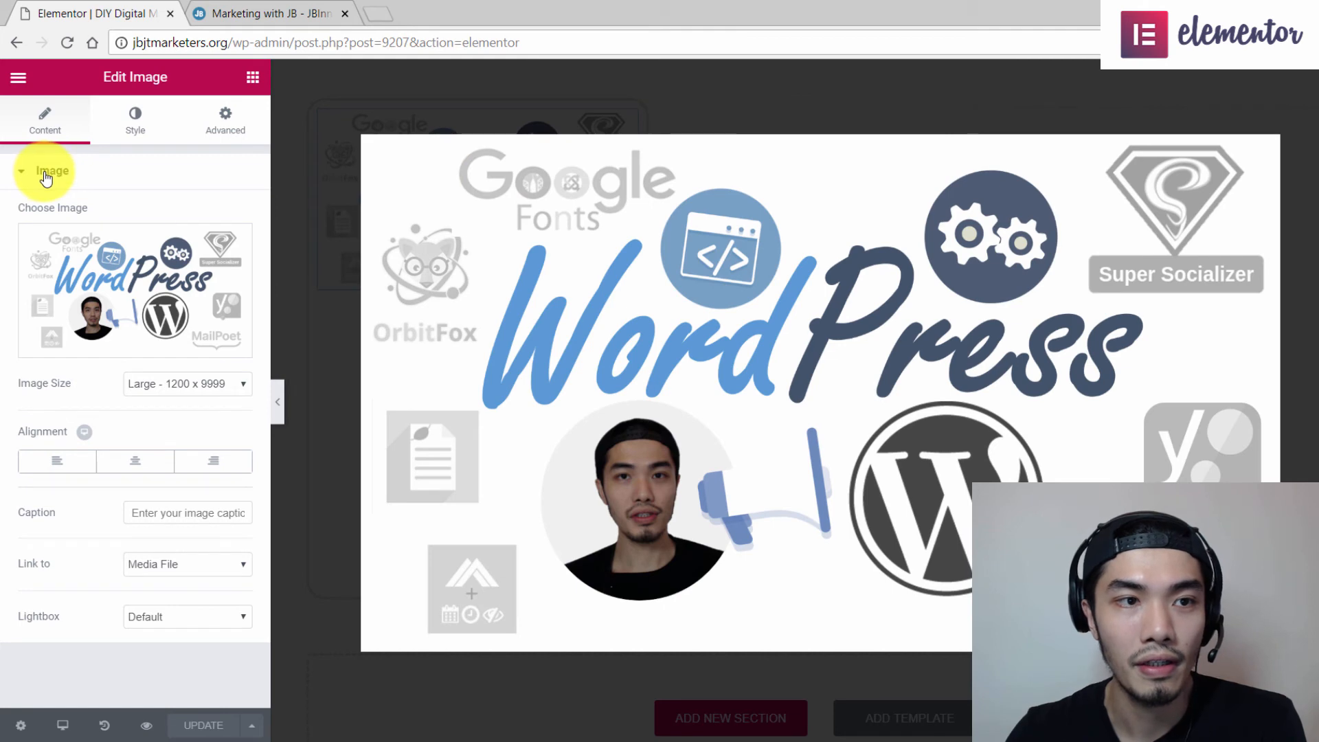
pyautogui.click(1301, 110)
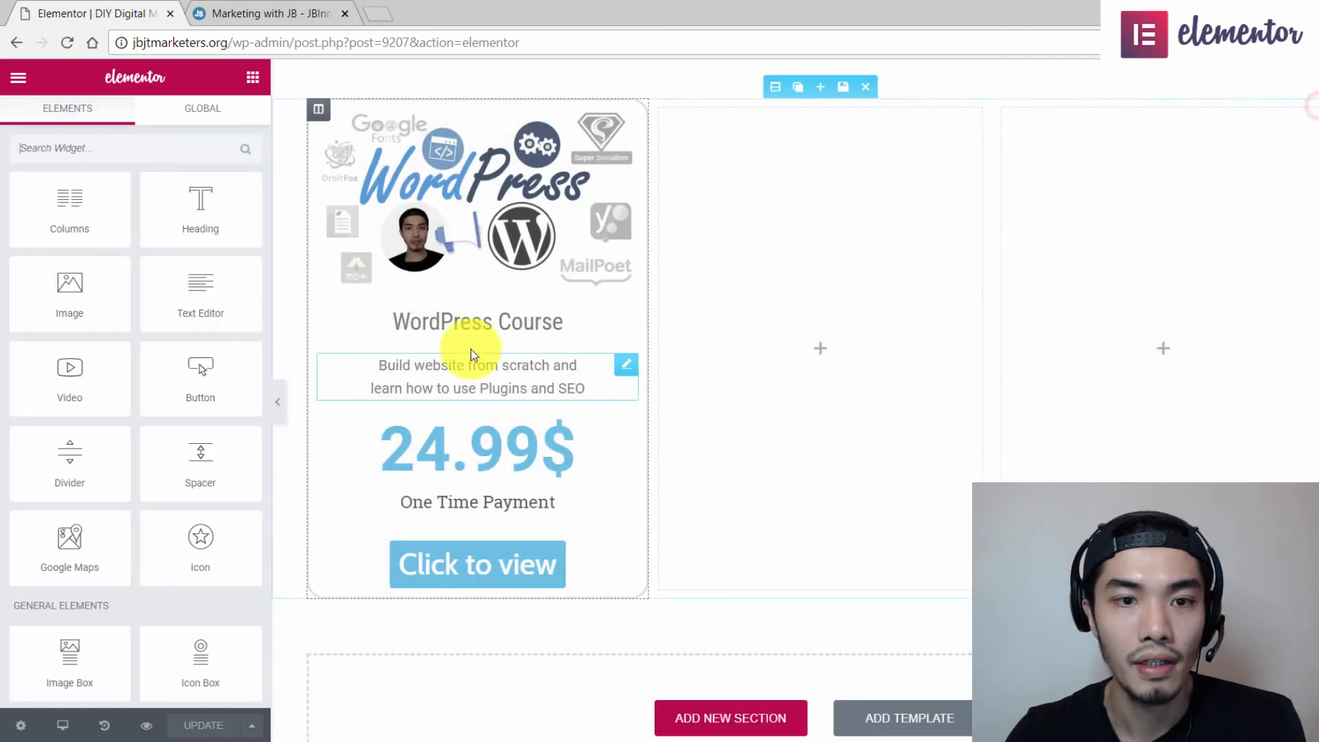
pyautogui.click(471, 330)
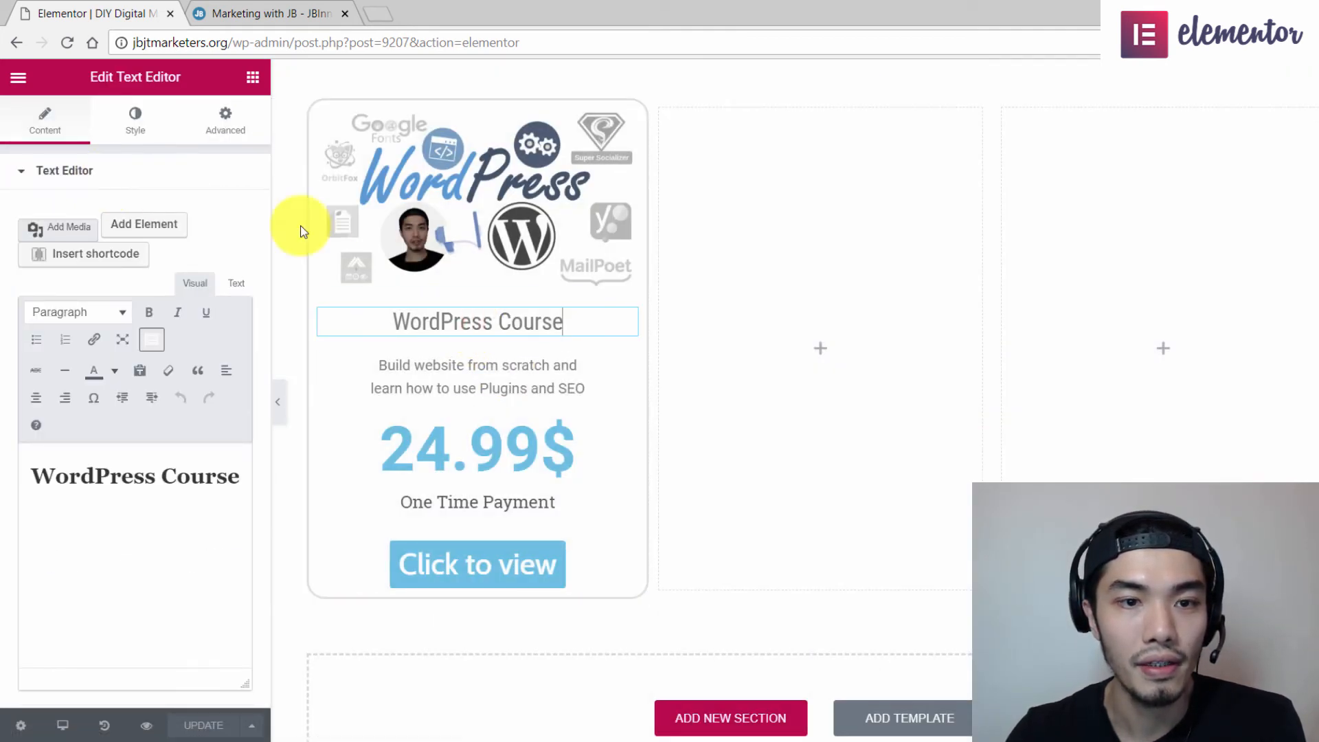
pyautogui.click(515, 361)
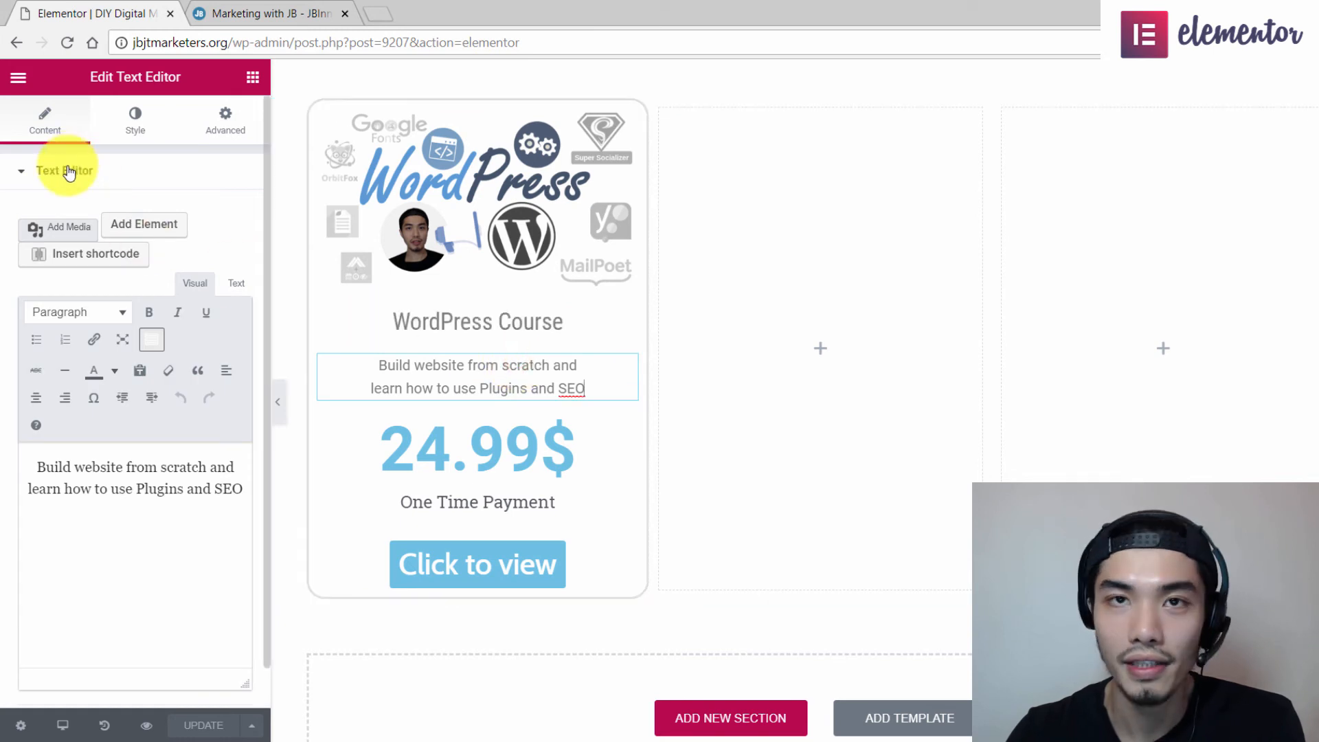
pyautogui.click(460, 442)
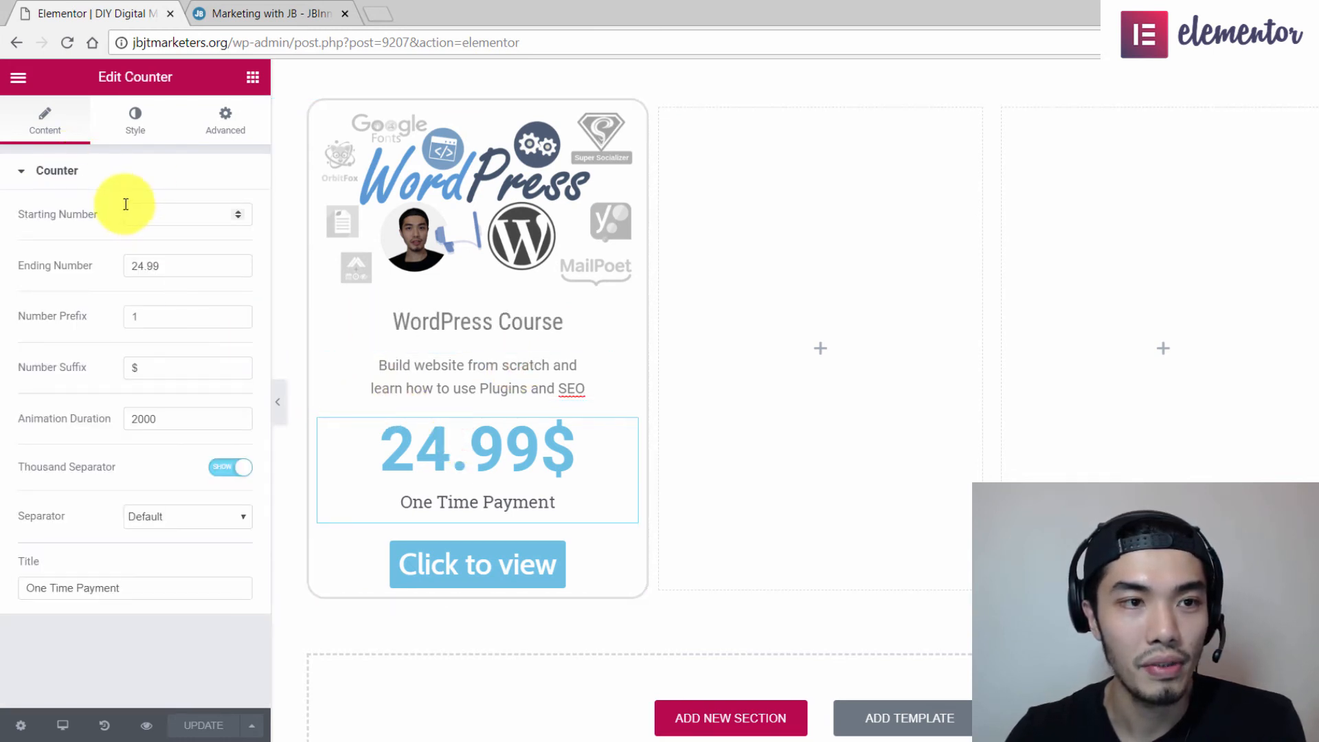
# - Add a Counter widget to the empty column beside the WordPress Course card
pyautogui.click(251, 76)
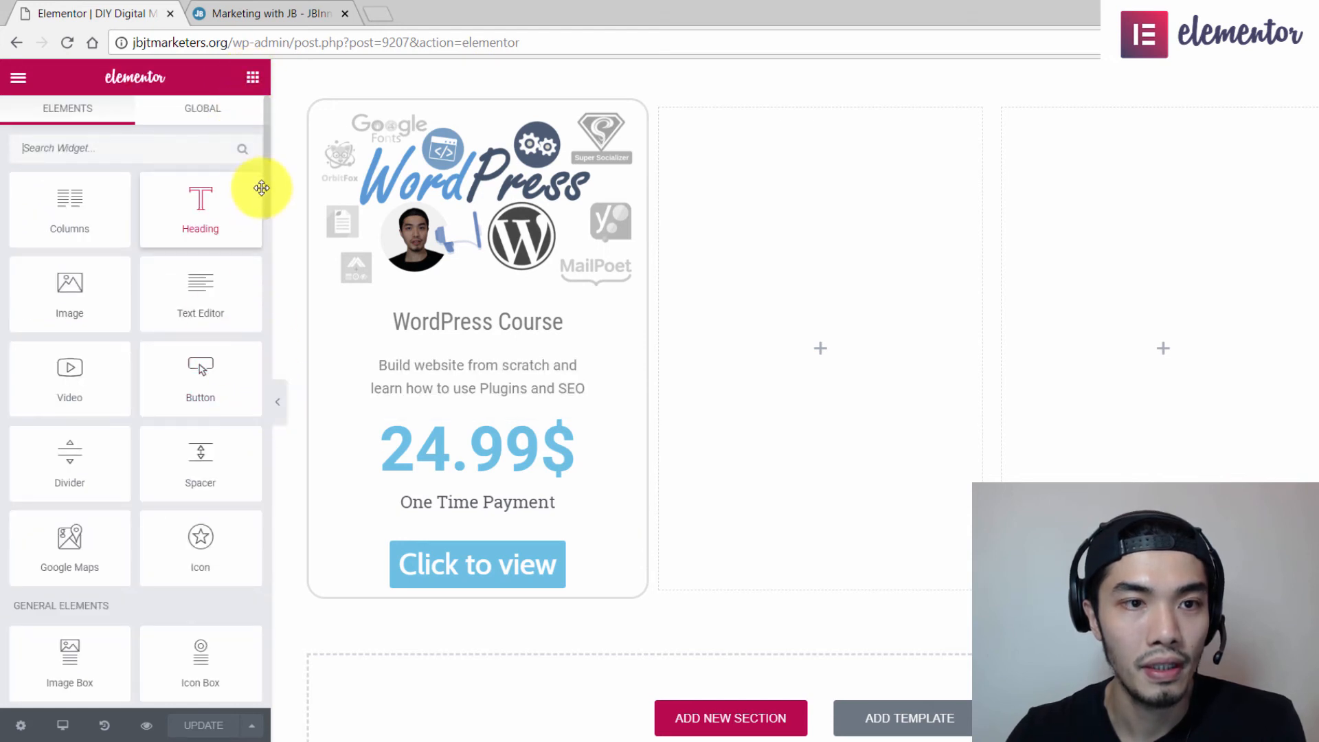
pyautogui.moveTo(270, 200); pyautogui.dragTo(283, 280)
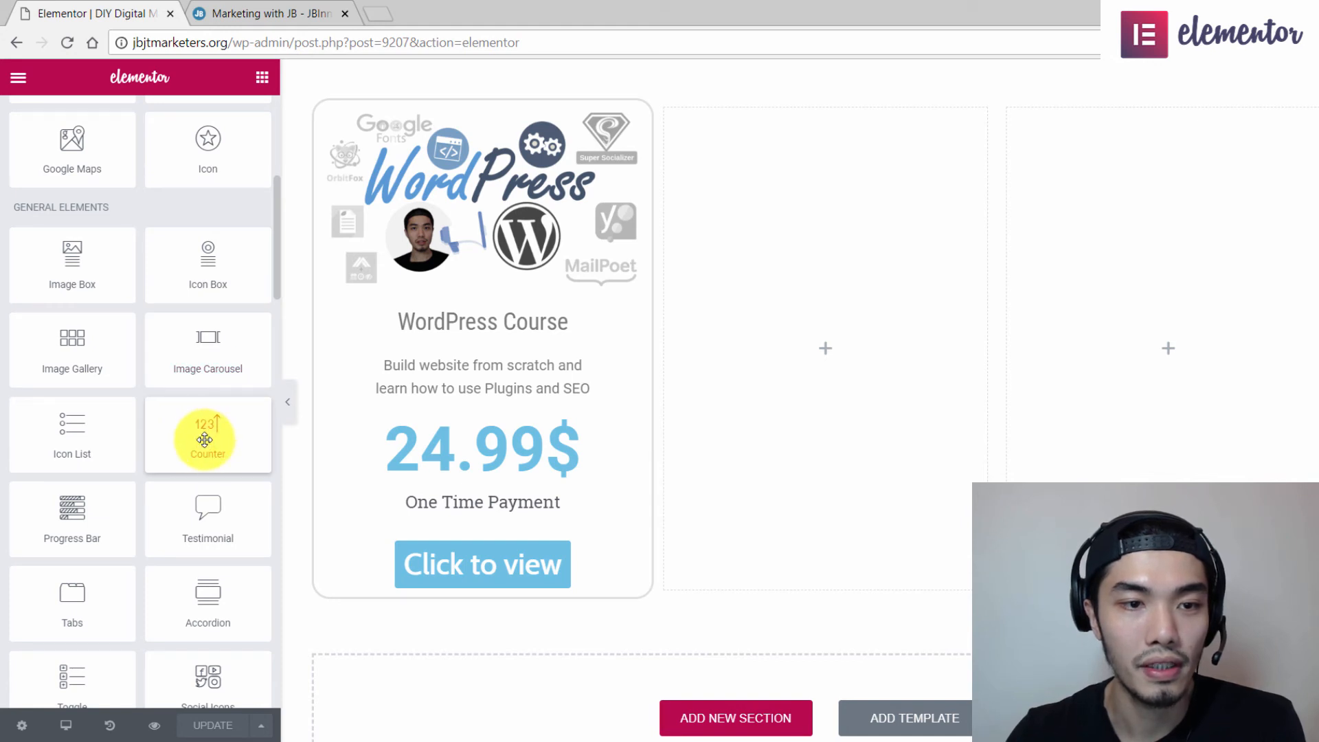
pyautogui.moveTo(205, 440); pyautogui.dragTo(822, 364)
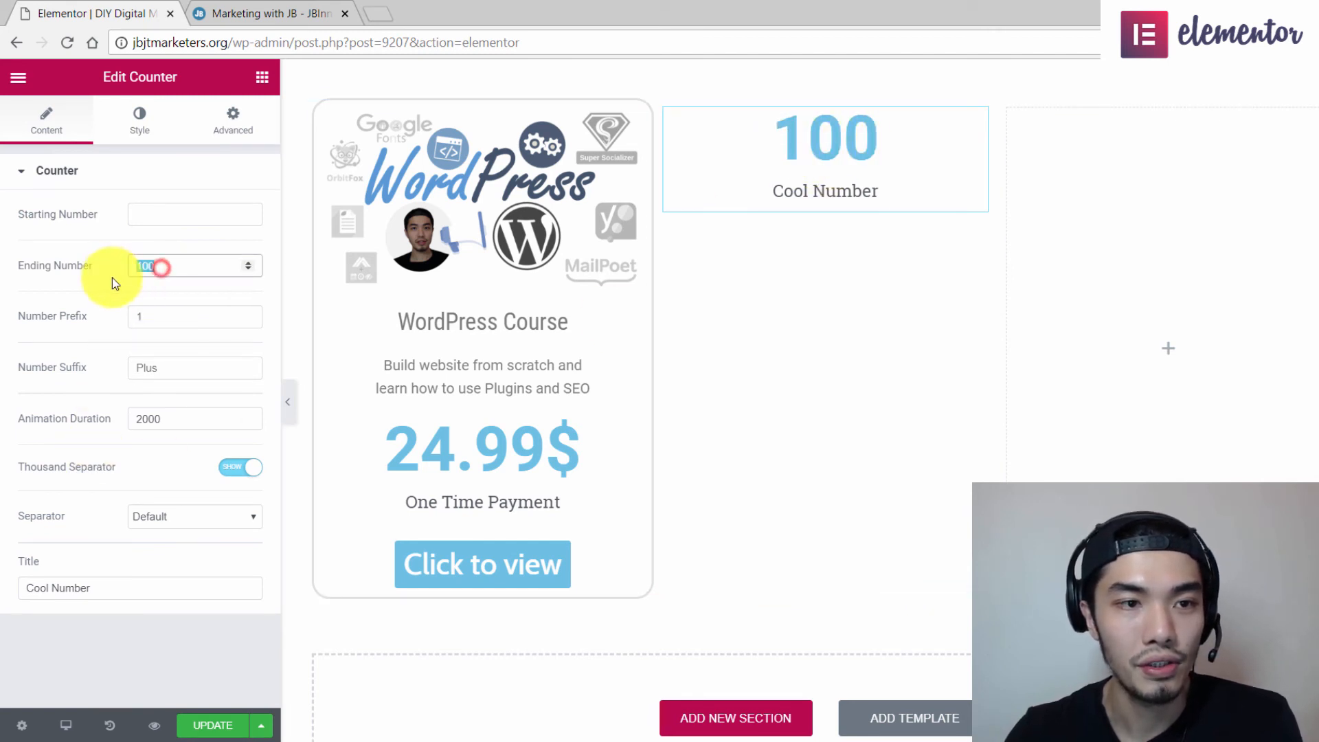
# - Set the new counter's ending number to 800, its number suffix to "dollar" and its title to "bla"
pyautogui.write('800')
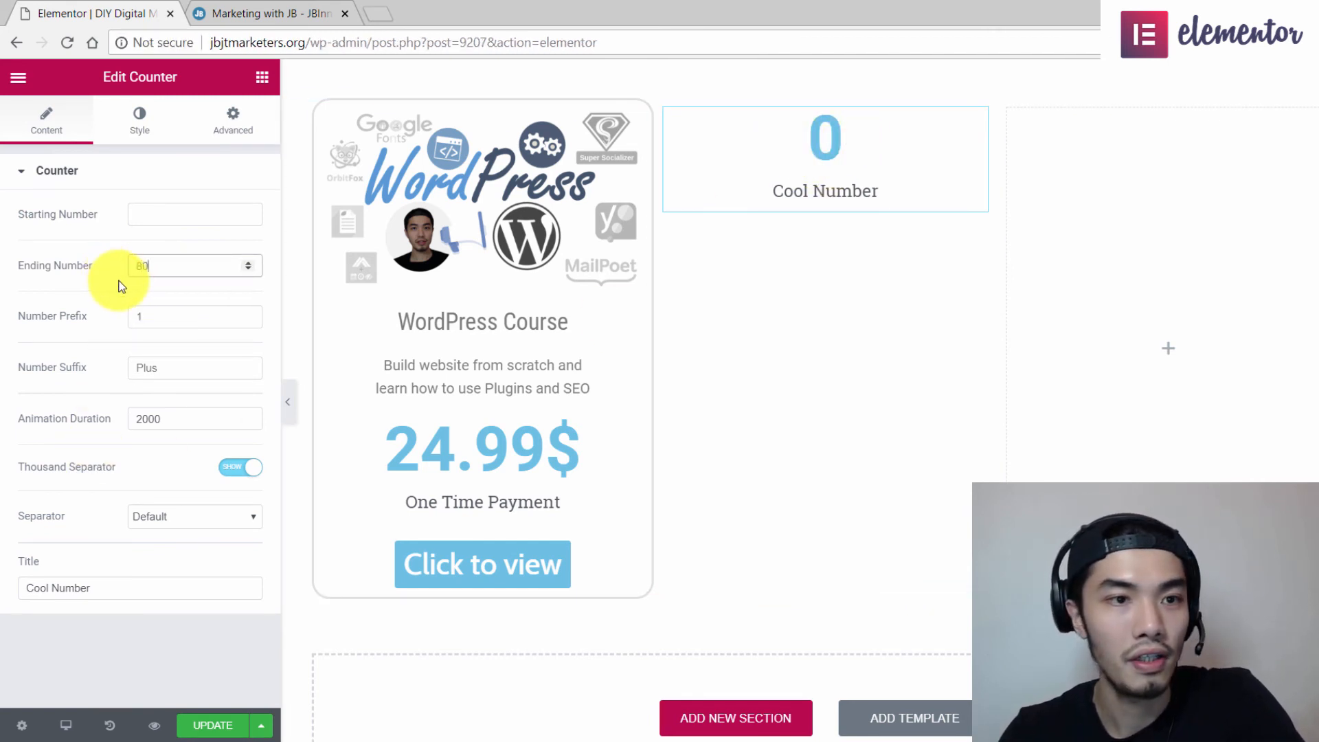
pyautogui.click(184, 371)
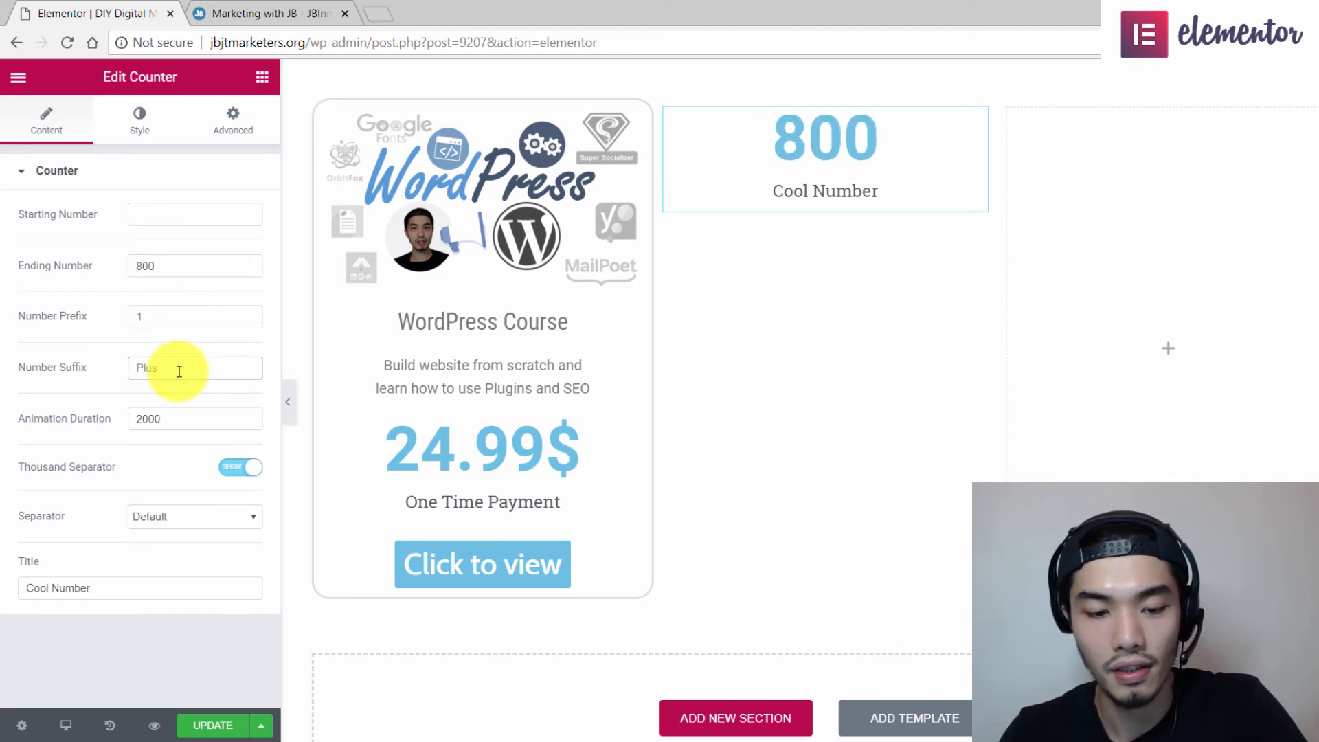
pyautogui.write('dollar')
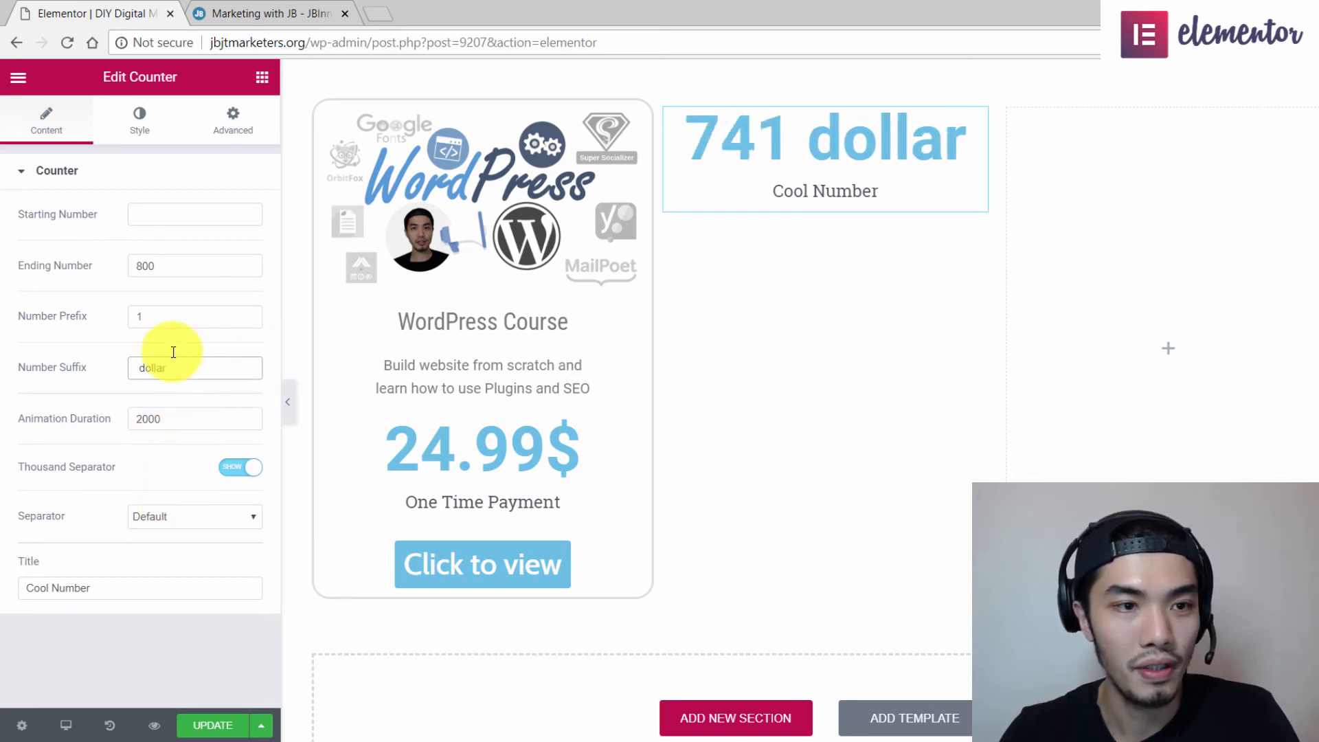
pyautogui.moveTo(117, 590); pyautogui.dragTo(11, 574)
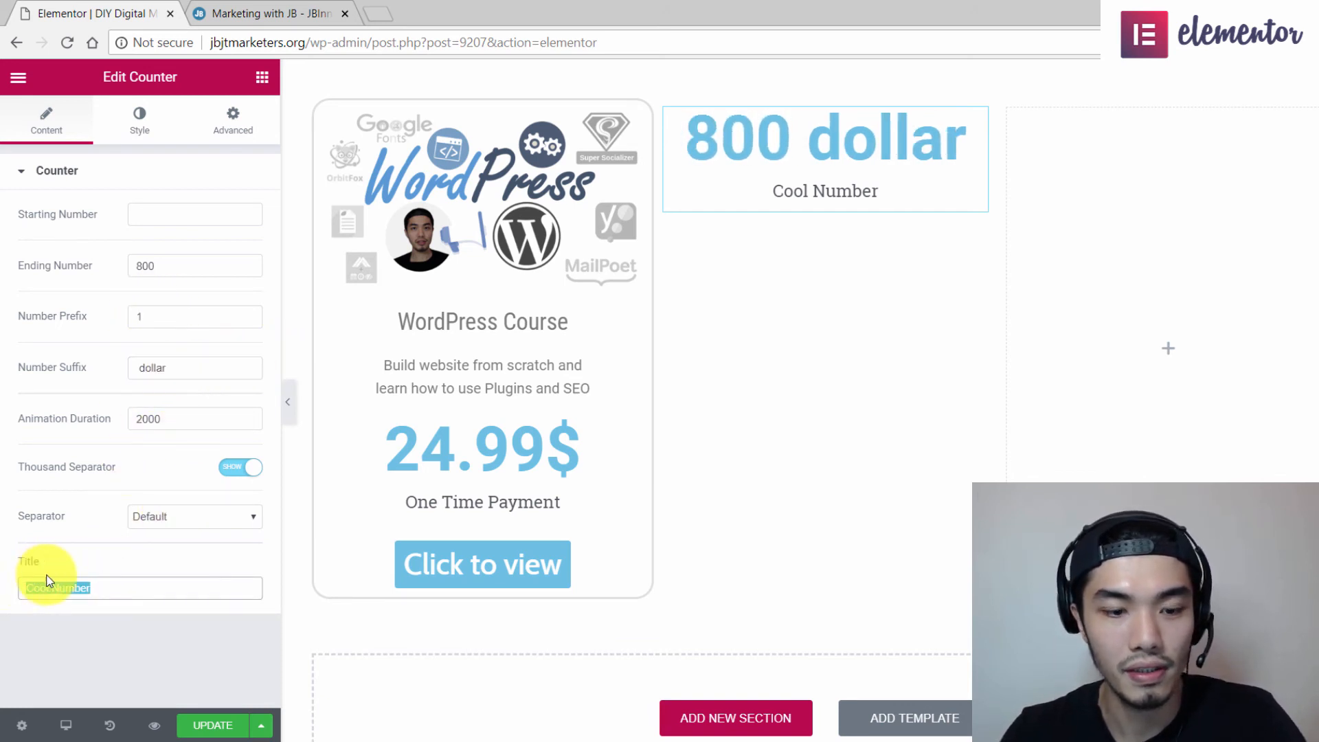
pyautogui.write('bla')
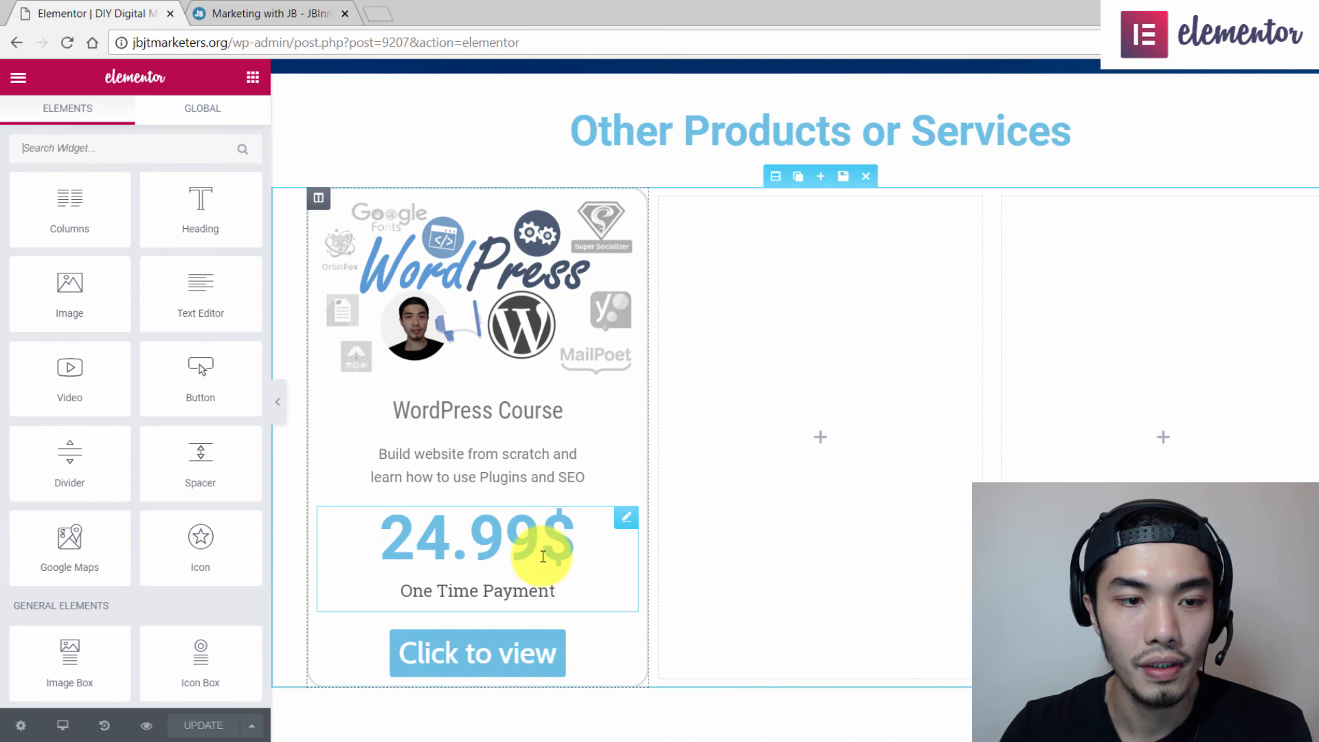
# - Inspect the content settings of the WordPress Course card's price counter and its "Click to view" button
pyautogui.click(543, 556)
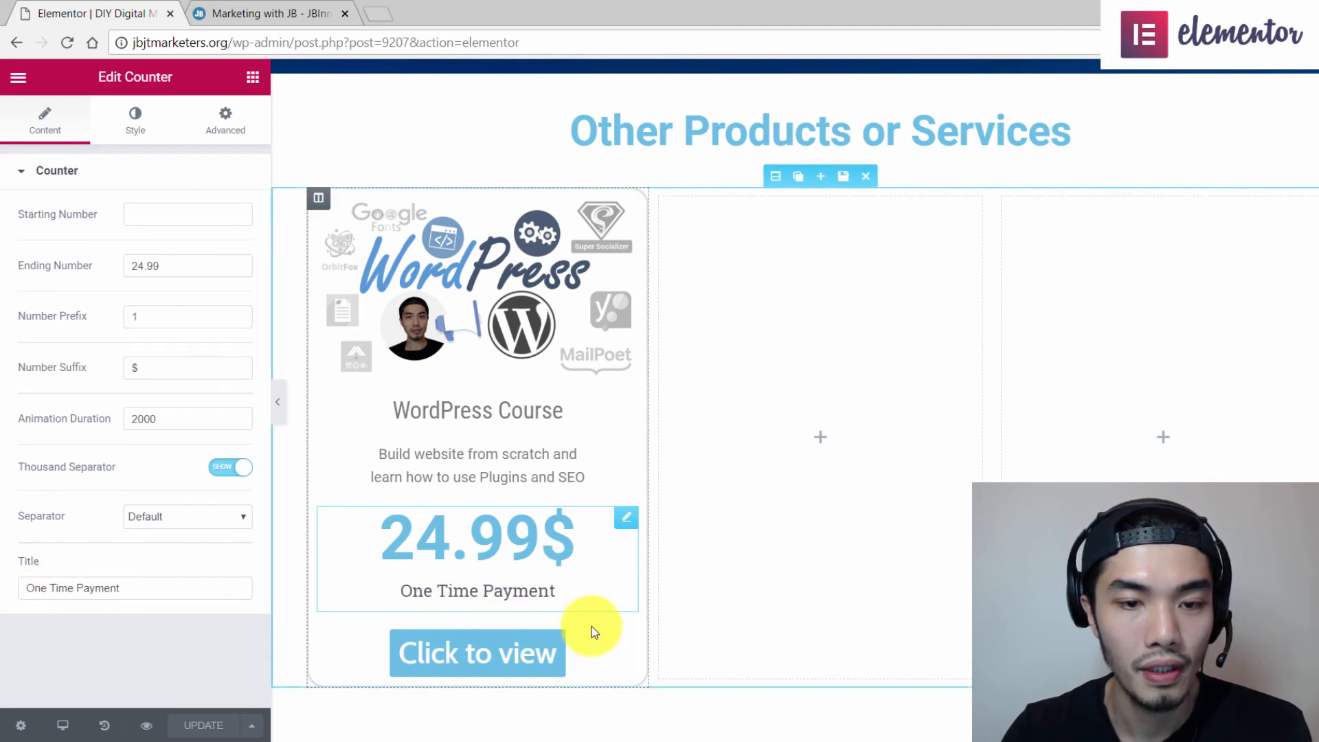
pyautogui.click(595, 650)
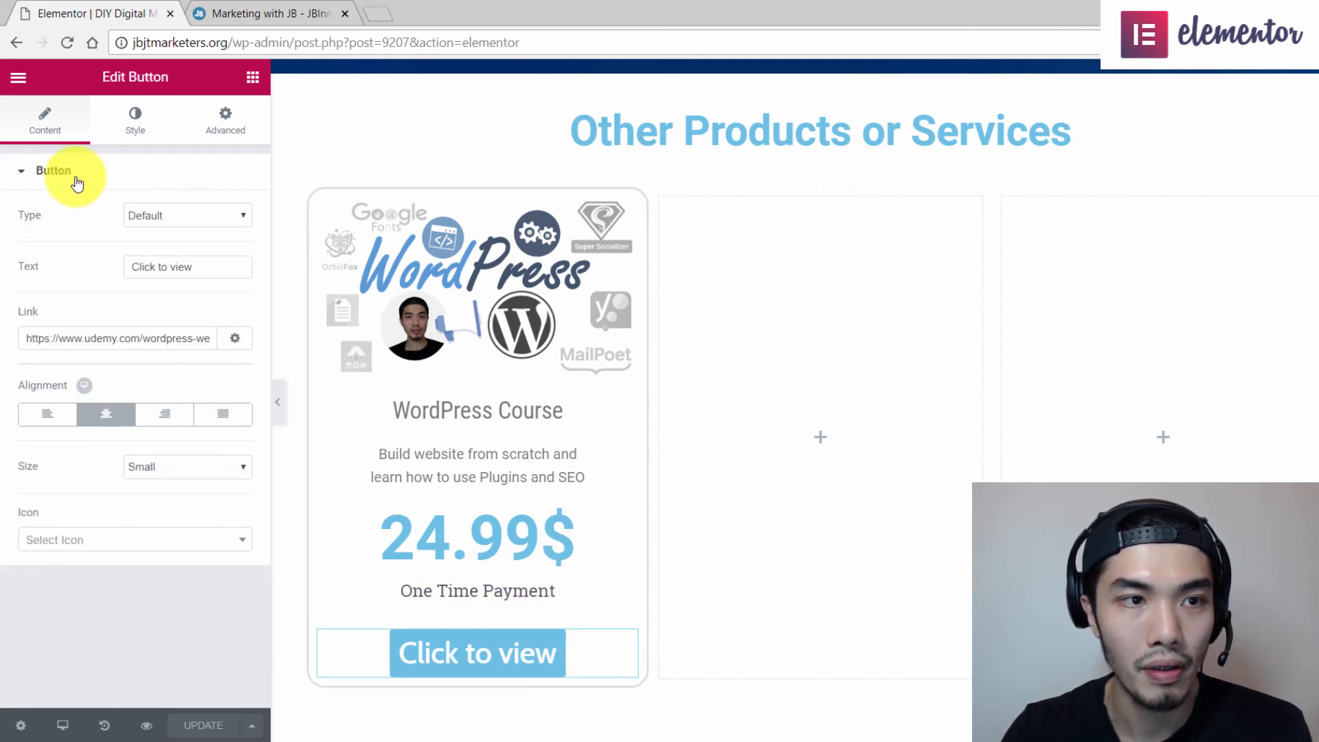
# - Switch to the Marketing with JB page in Beaver Builder and inspect its available modules and the "Click here to view the services" text link
pyautogui.click(285, 19)
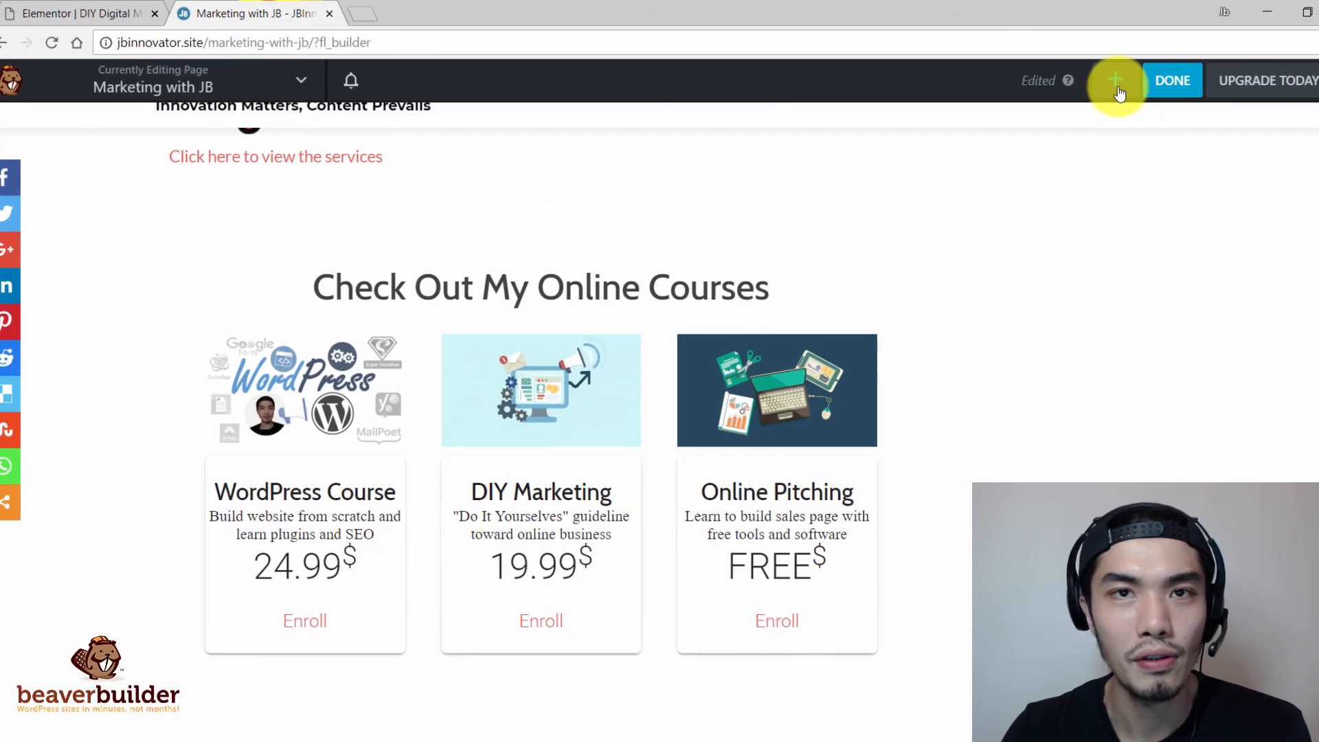
pyautogui.click(1112, 84)
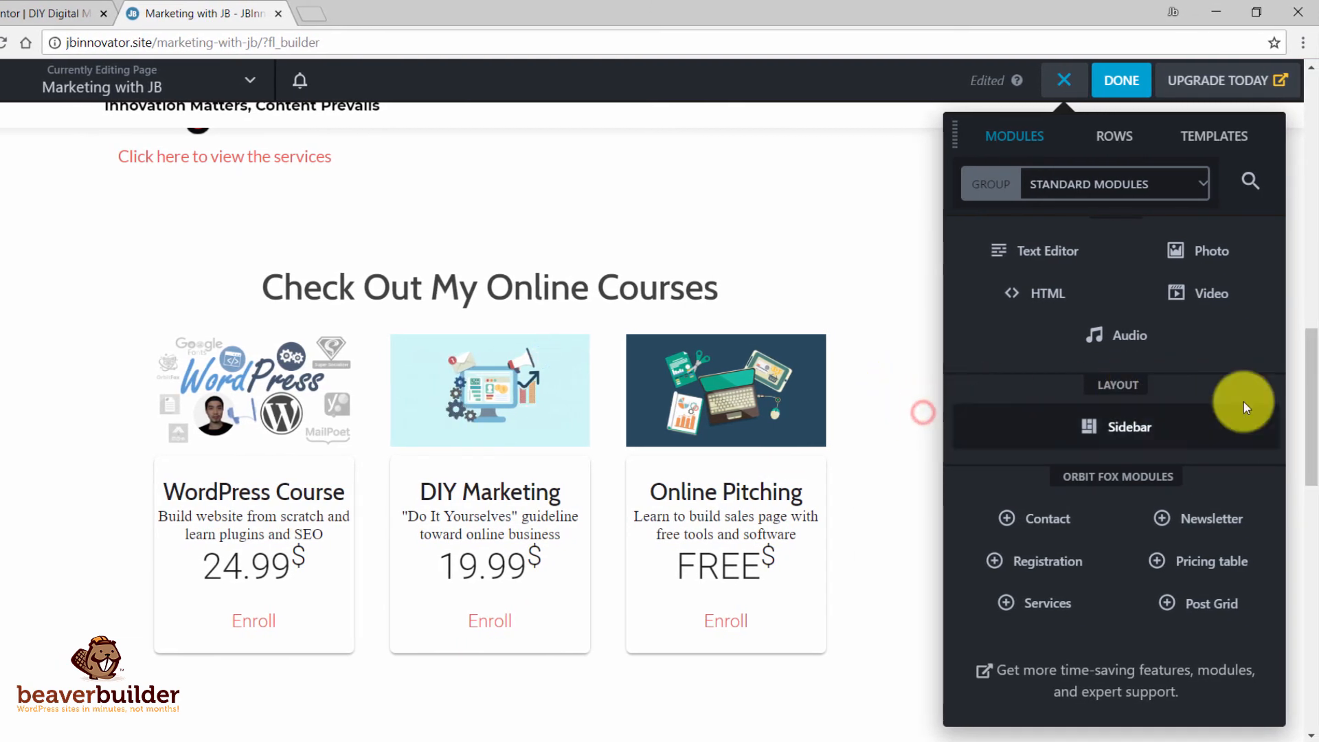
pyautogui.moveTo(1307, 375); pyautogui.dragTo(1315, 326)
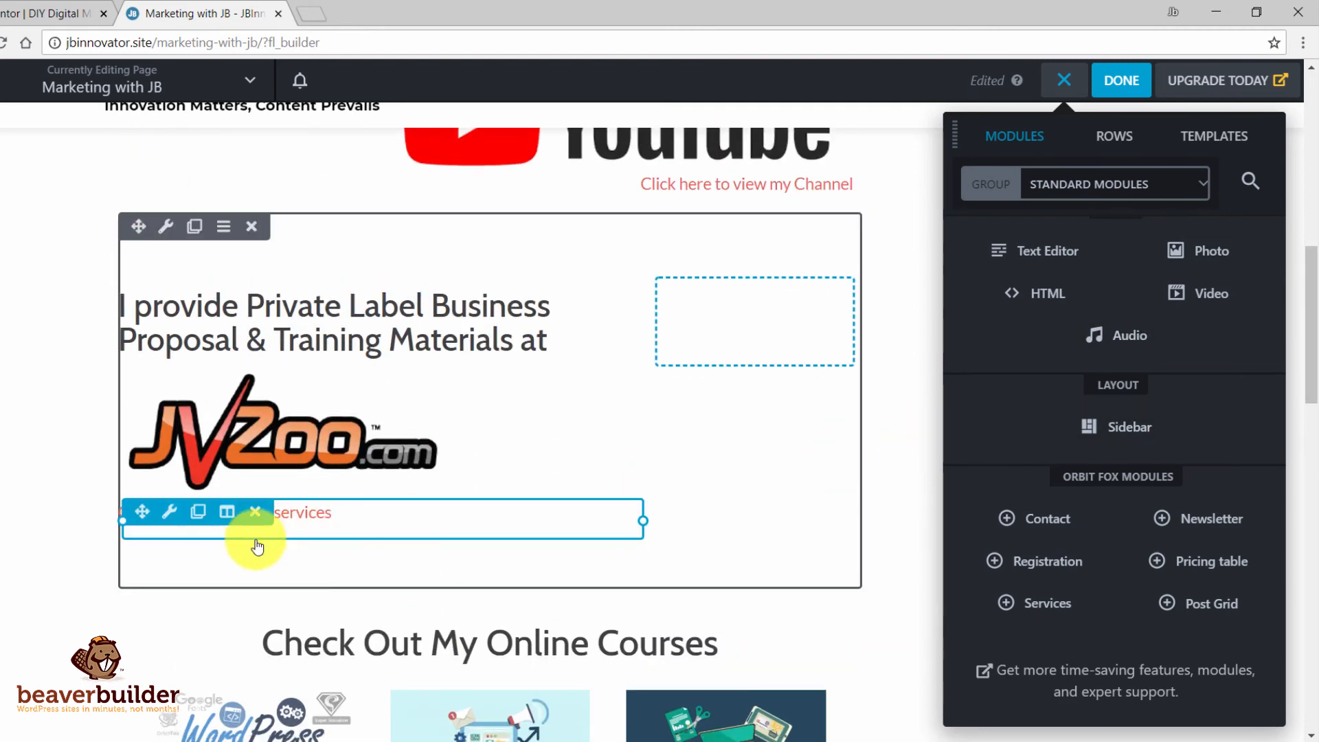
pyautogui.click(350, 520)
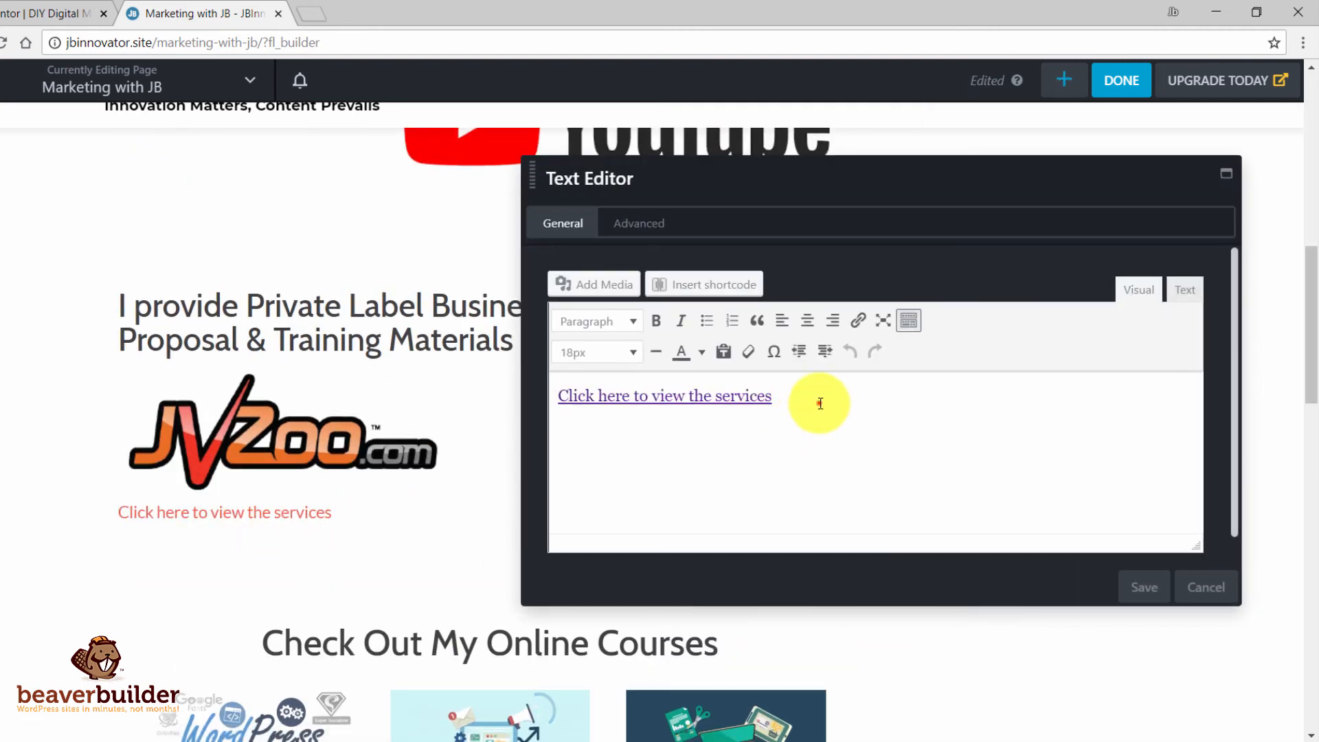
pyautogui.moveTo(816, 400); pyautogui.dragTo(546, 395)
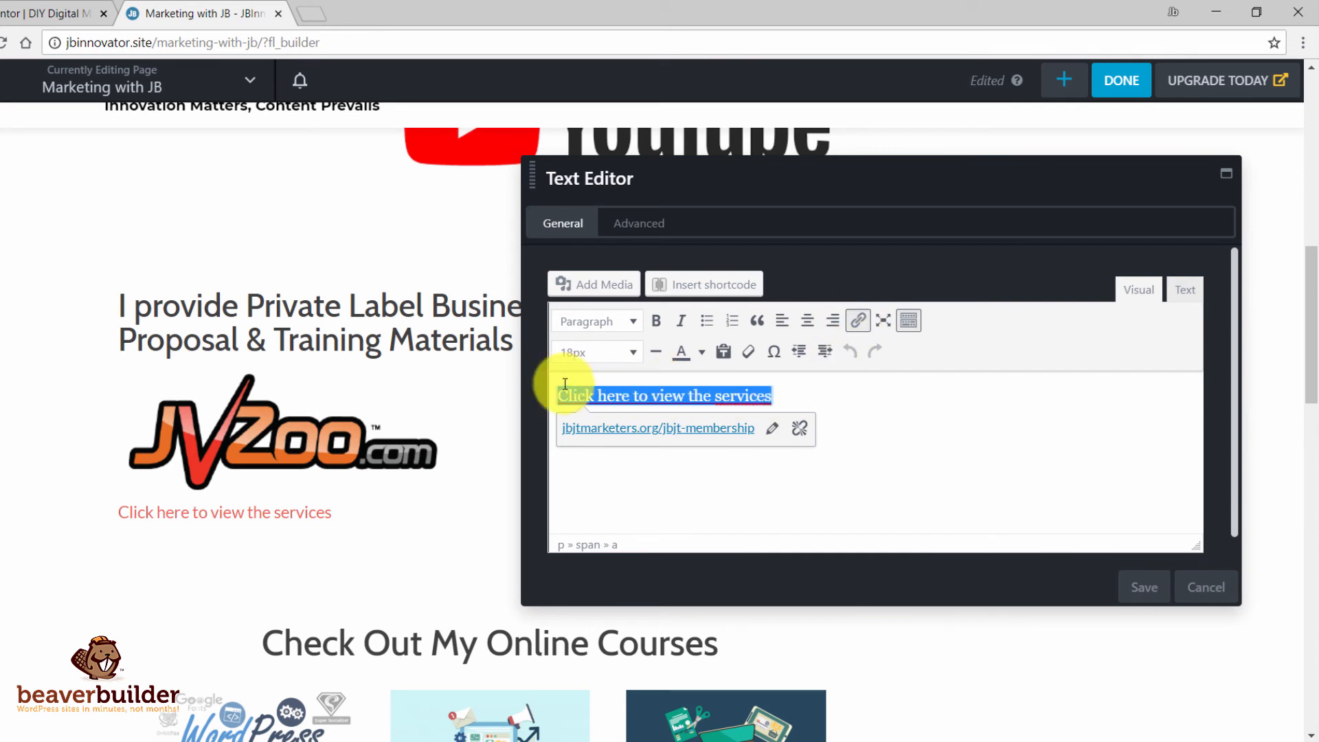
pyautogui.click(1207, 588)
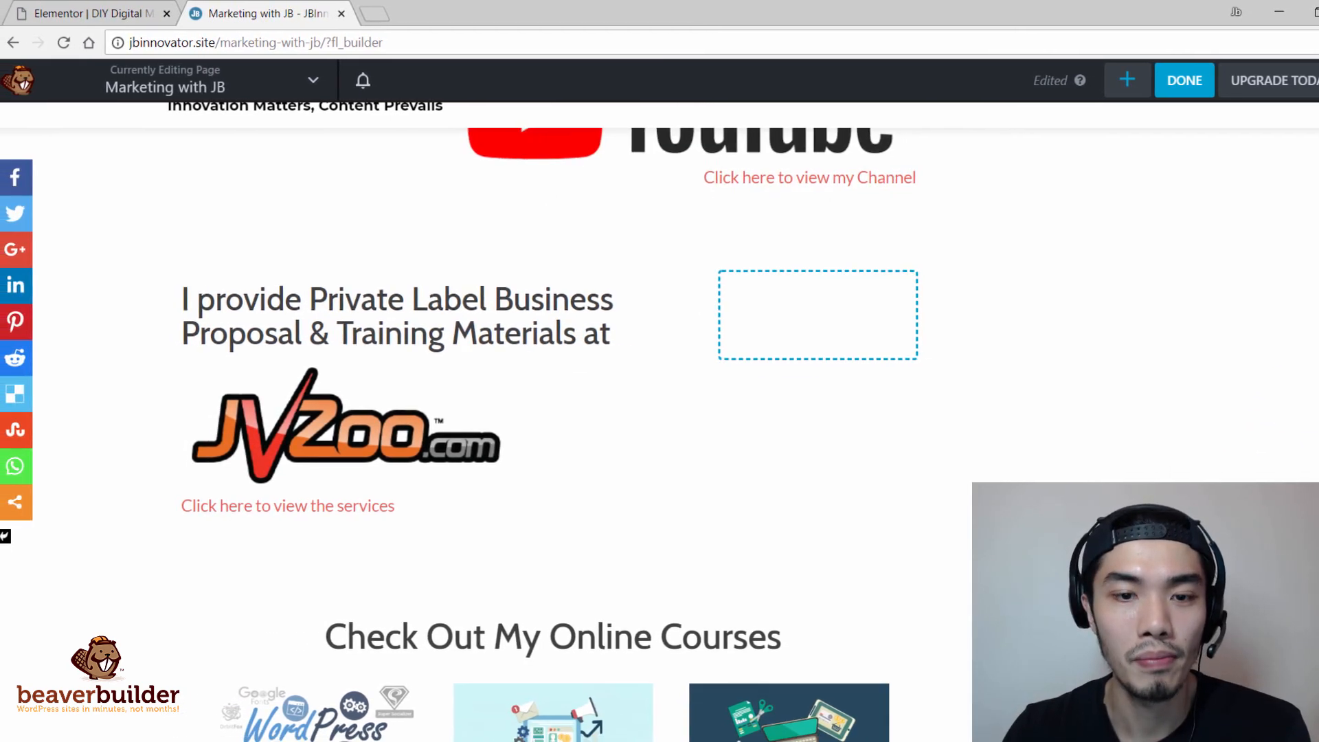
pyautogui.scroll(-6, 540, 433)
pyautogui.scroll(1, 557, 412)
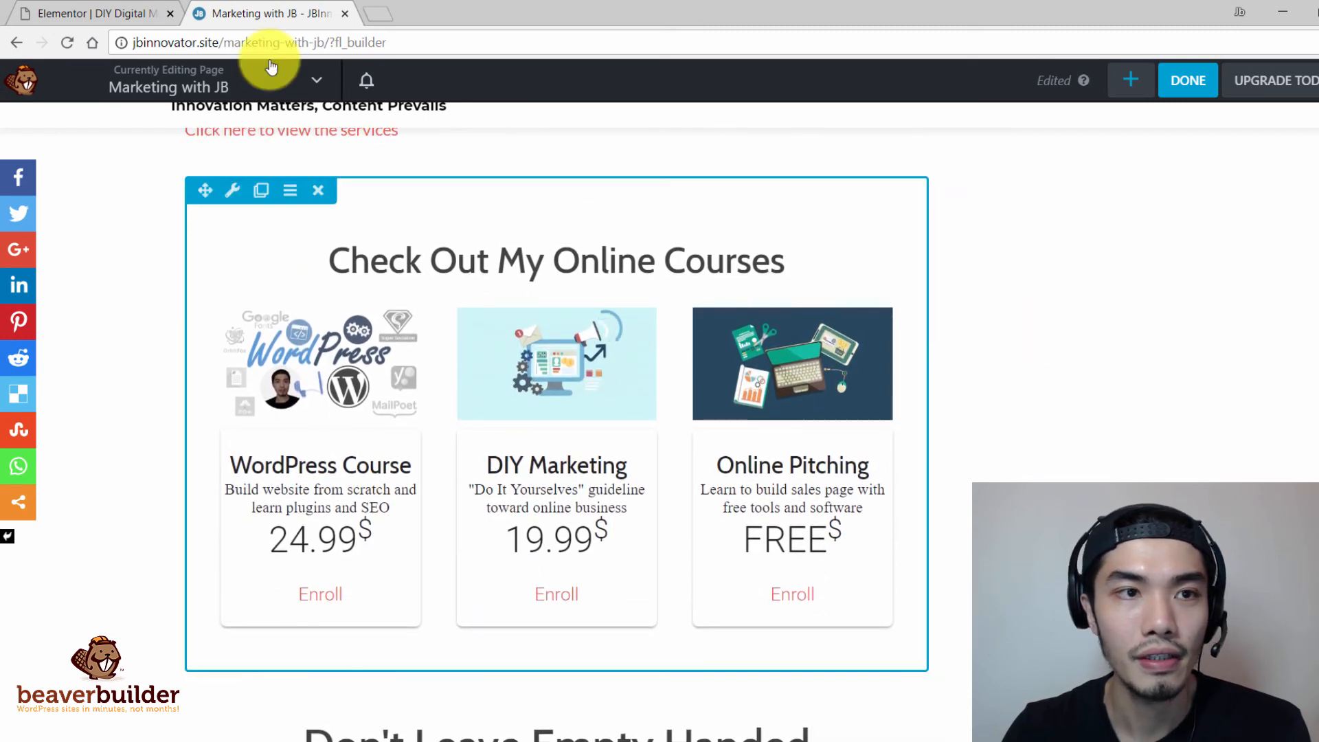
# - Switch back to the DIY Digital Marketing page in Elementor and review the available widgets
pyautogui.click(79, 9)
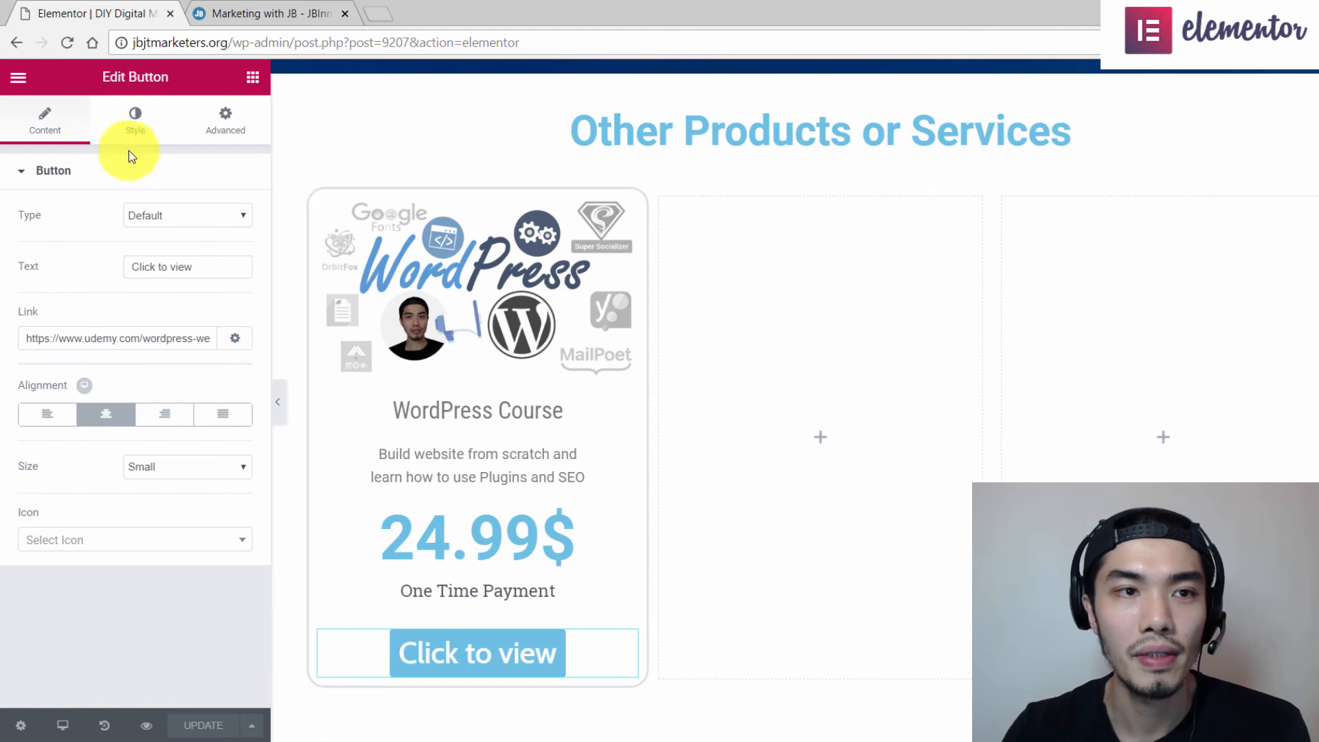
pyautogui.click(252, 77)
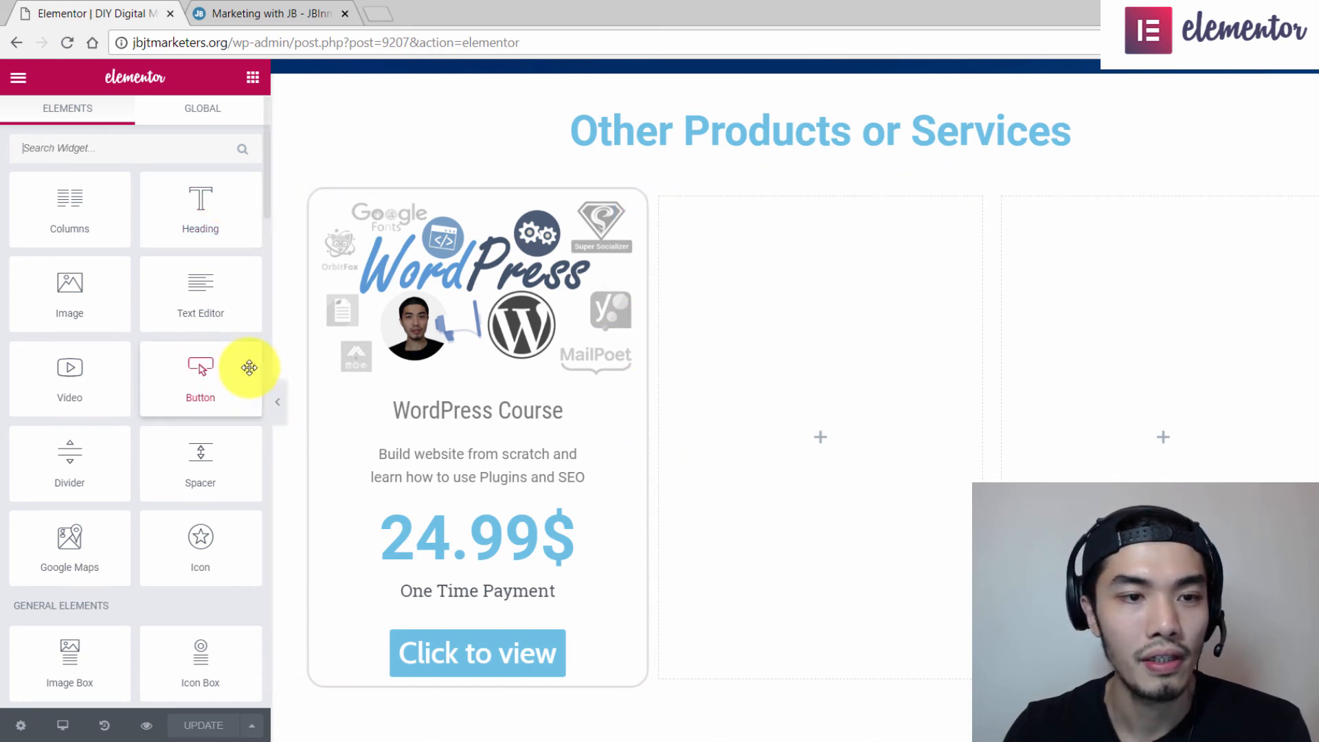
pyautogui.moveTo(266, 206); pyautogui.dragTo(307, 170)
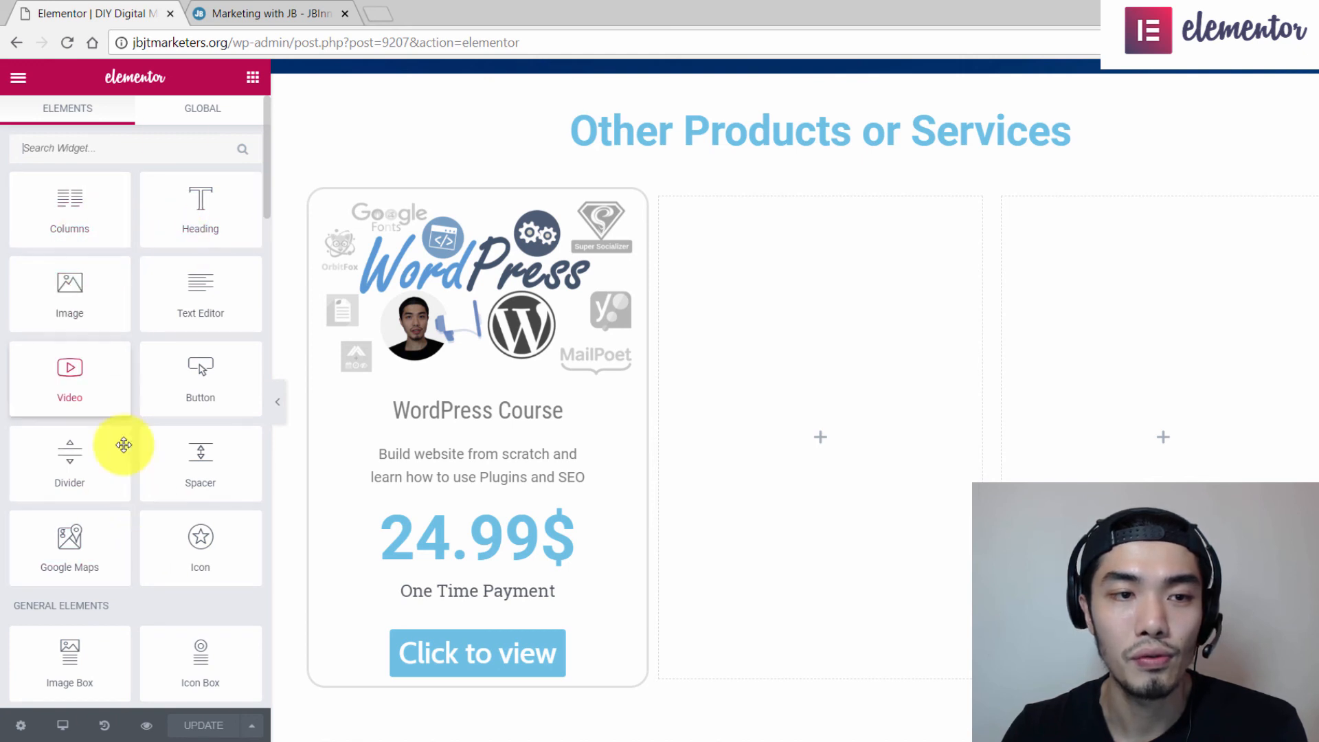
# - Switch to the Marketing with JB page, leave its Beaver Builder editor and open the "Working in Sydney" blog post
pyautogui.click(249, 15)
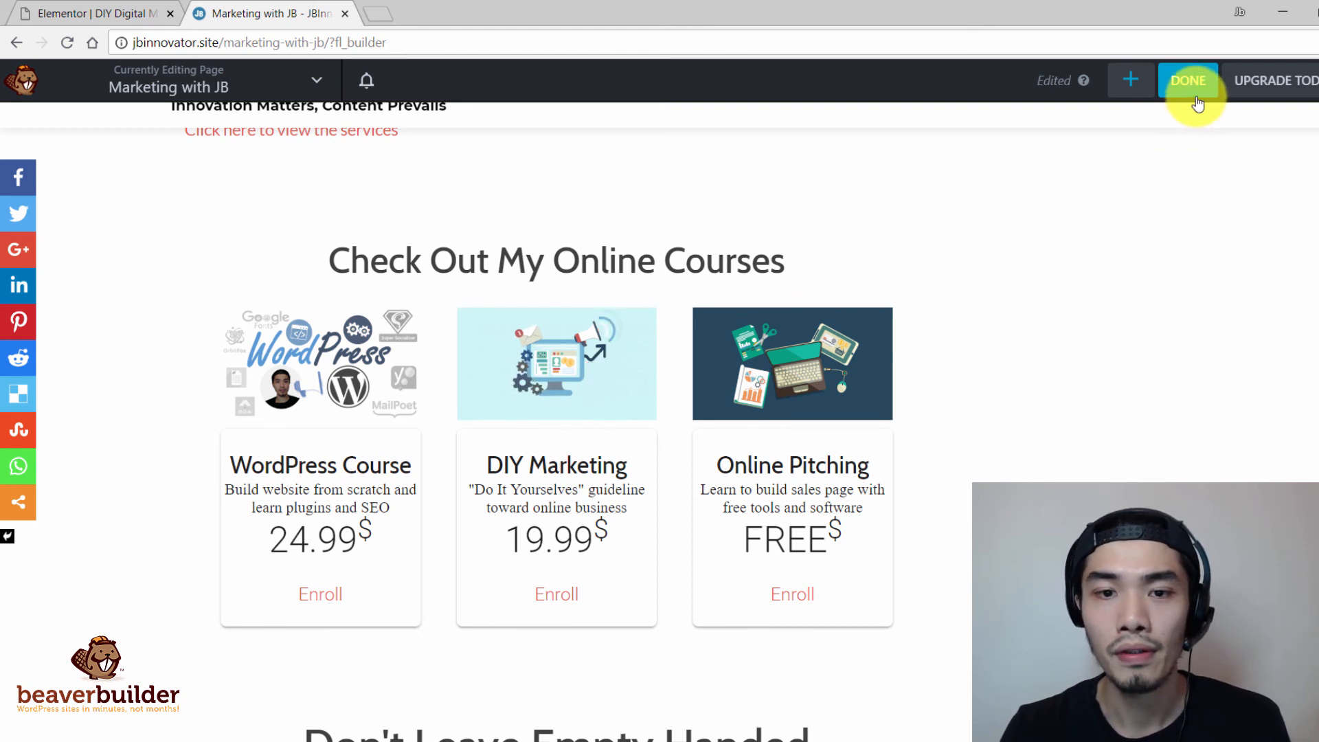
pyautogui.click(16, 43)
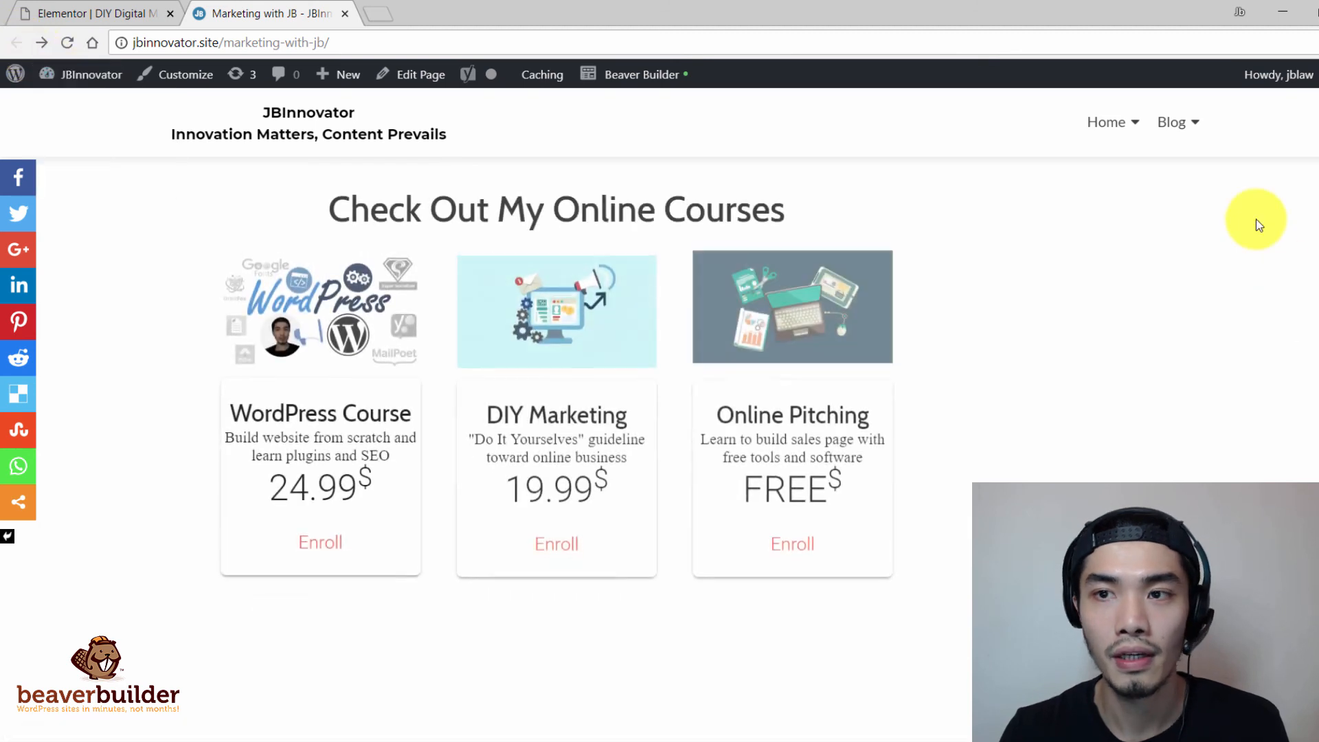
pyautogui.moveTo(1200, 137)
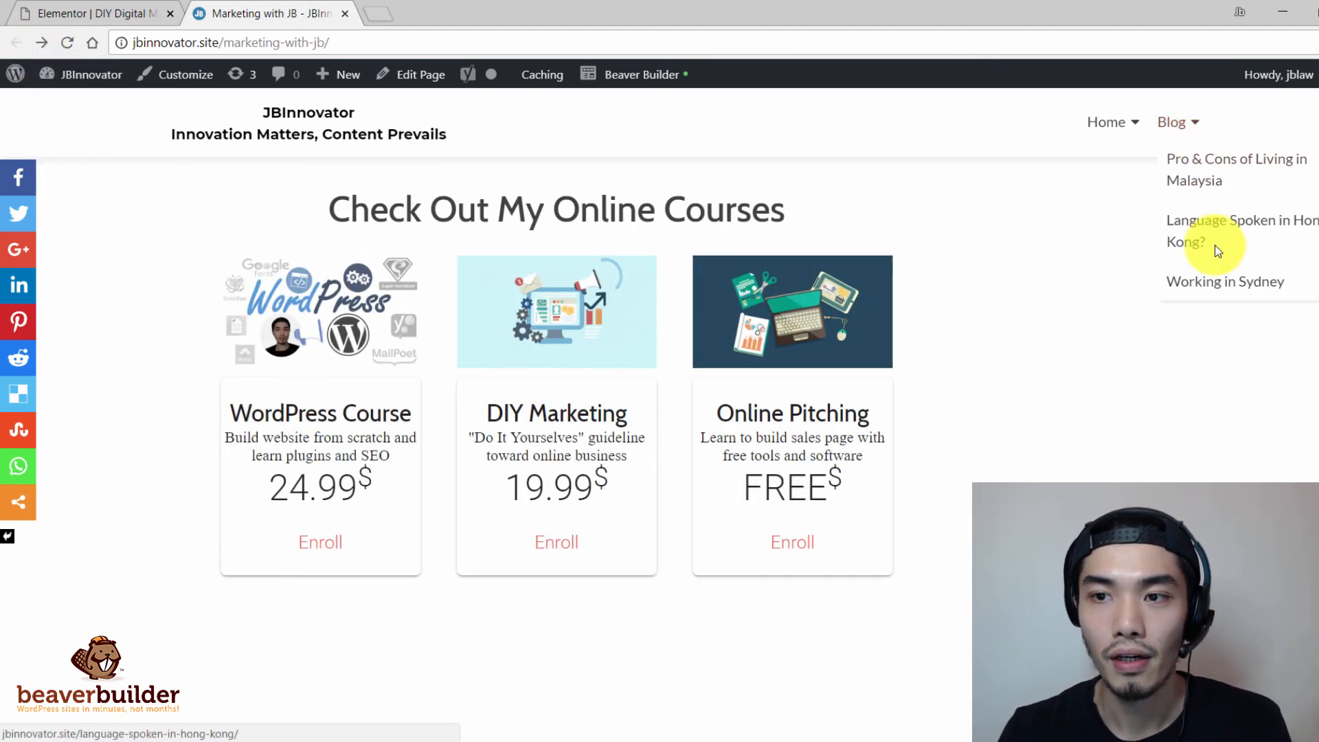
pyautogui.click(1220, 287)
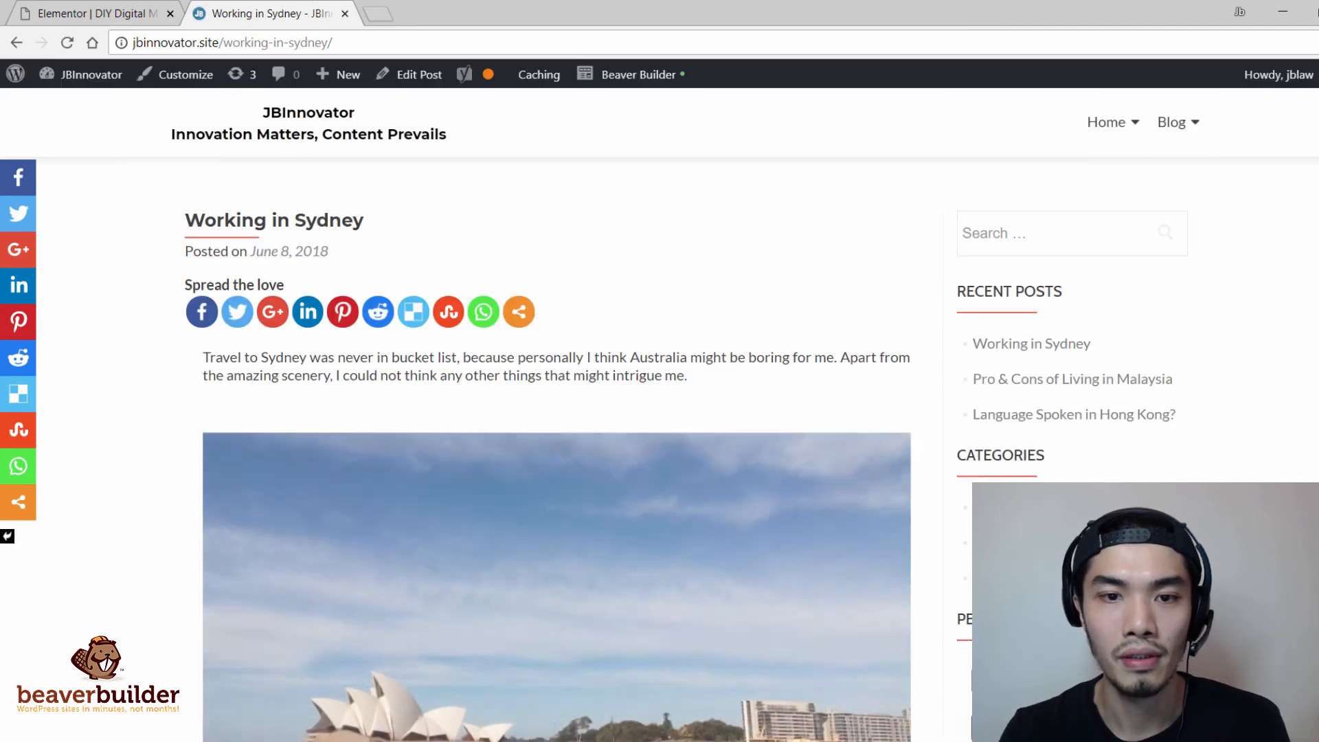
# - Examine the "Working in Sydney" post's photos, animations, text and embedded video, and return to its beginning
pyautogui.scroll(-2, 557, 439)
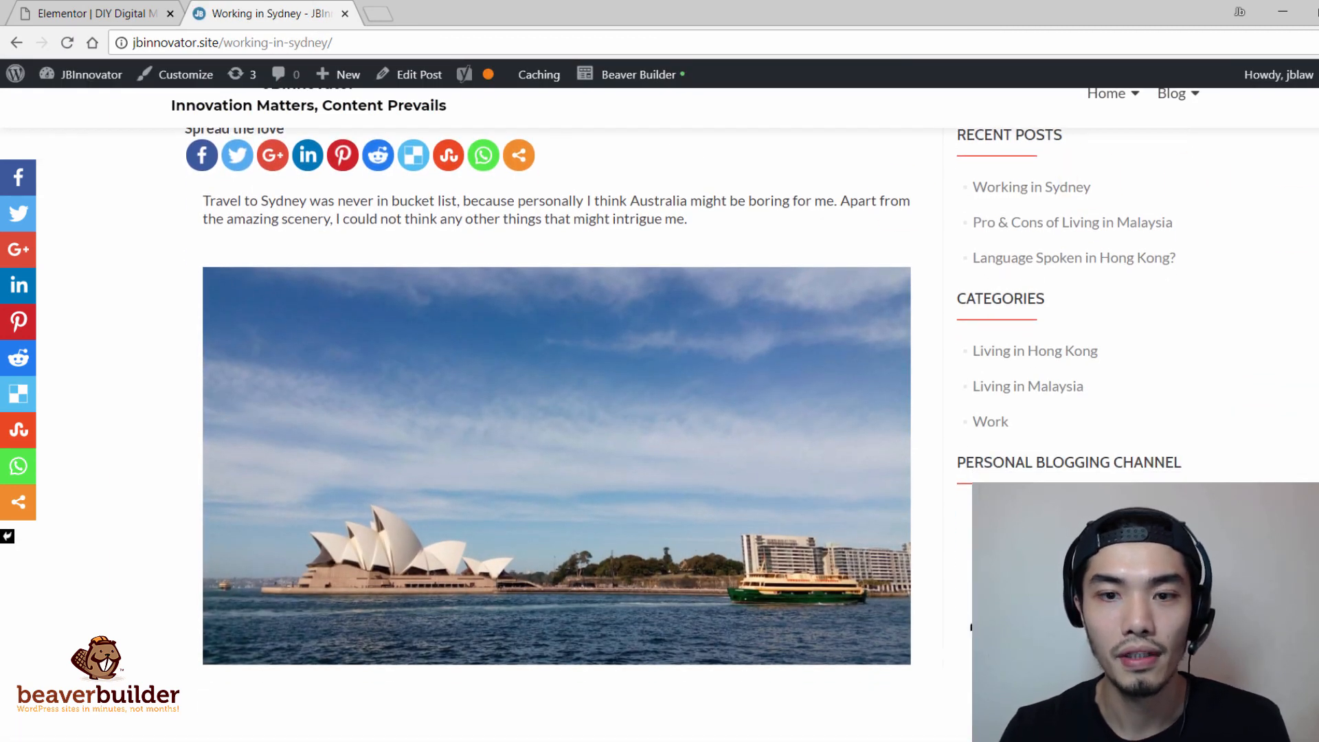
pyautogui.scroll(-6, 984, 183)
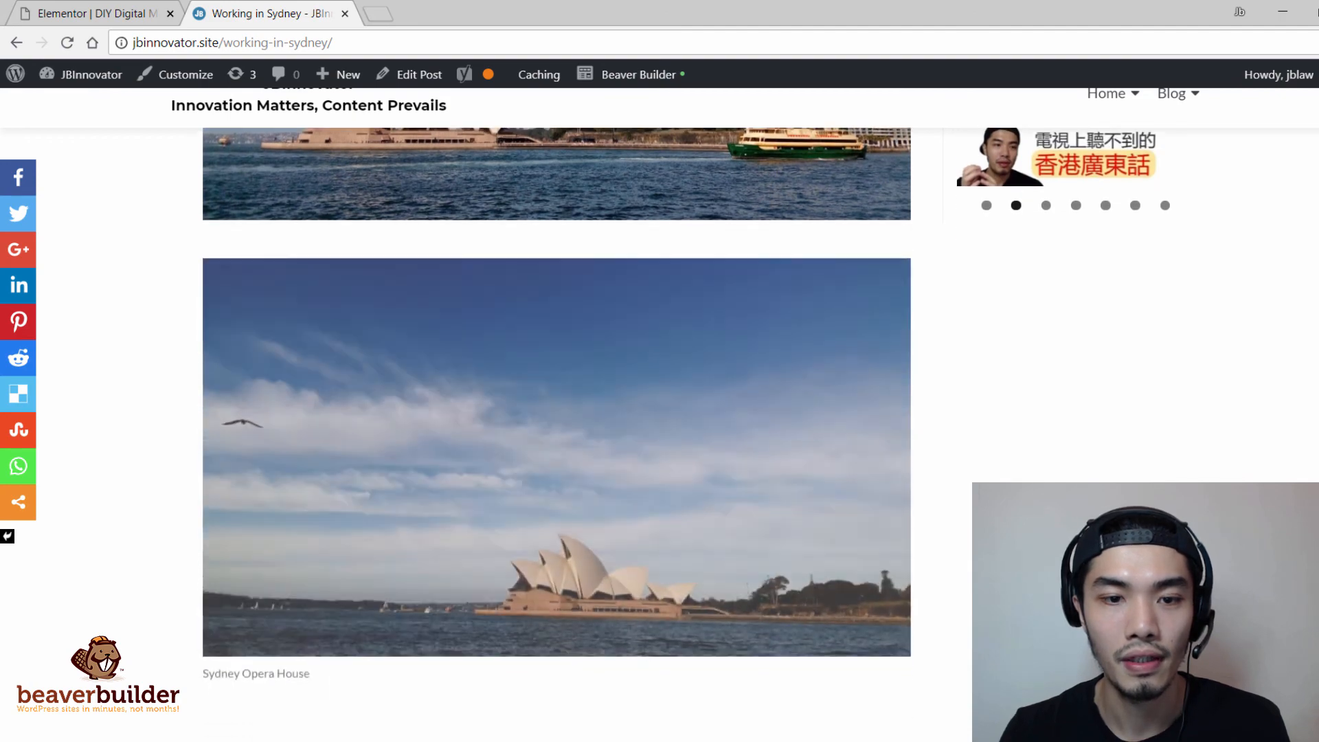
pyautogui.scroll(-5, 557, 412)
pyautogui.scroll(-1, 556, 412)
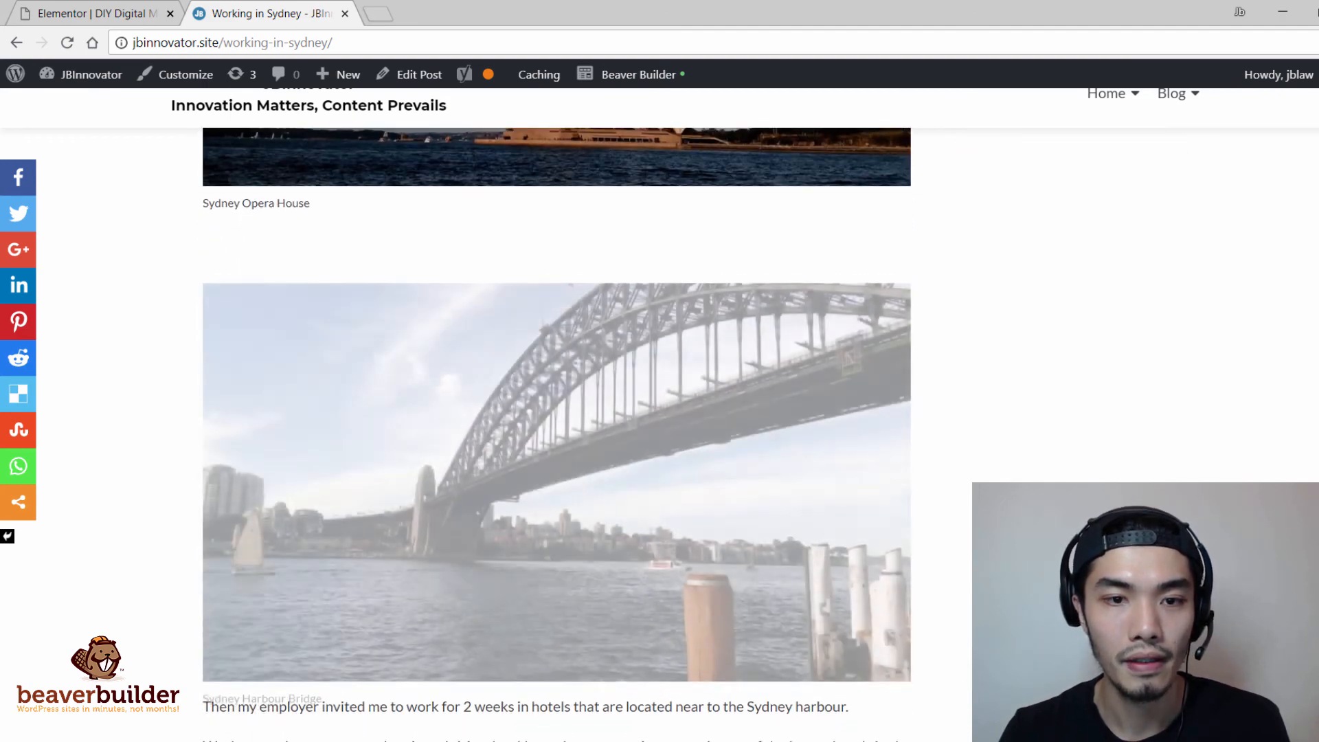
pyautogui.scroll(-3, 557, 413)
pyautogui.scroll(-11, 557, 412)
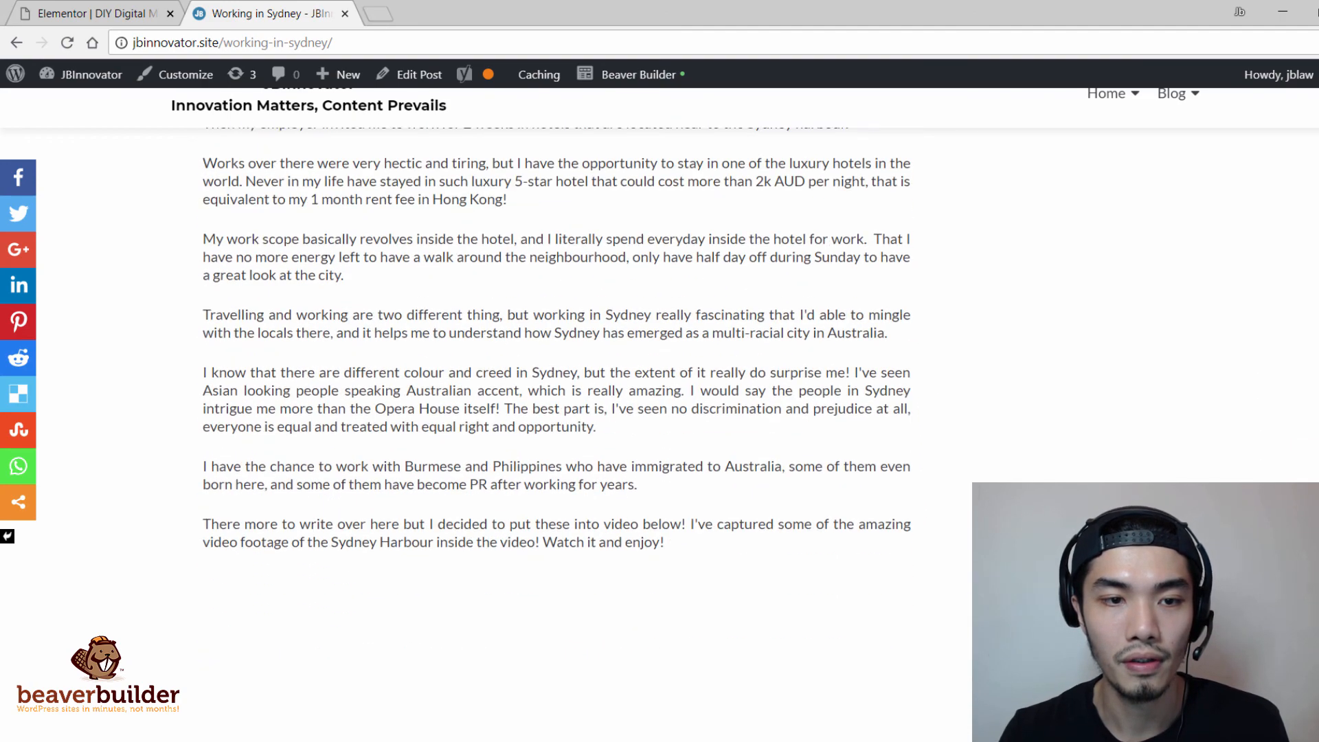
pyautogui.scroll(2, 557, 412)
pyautogui.scroll(-1, 810, 506)
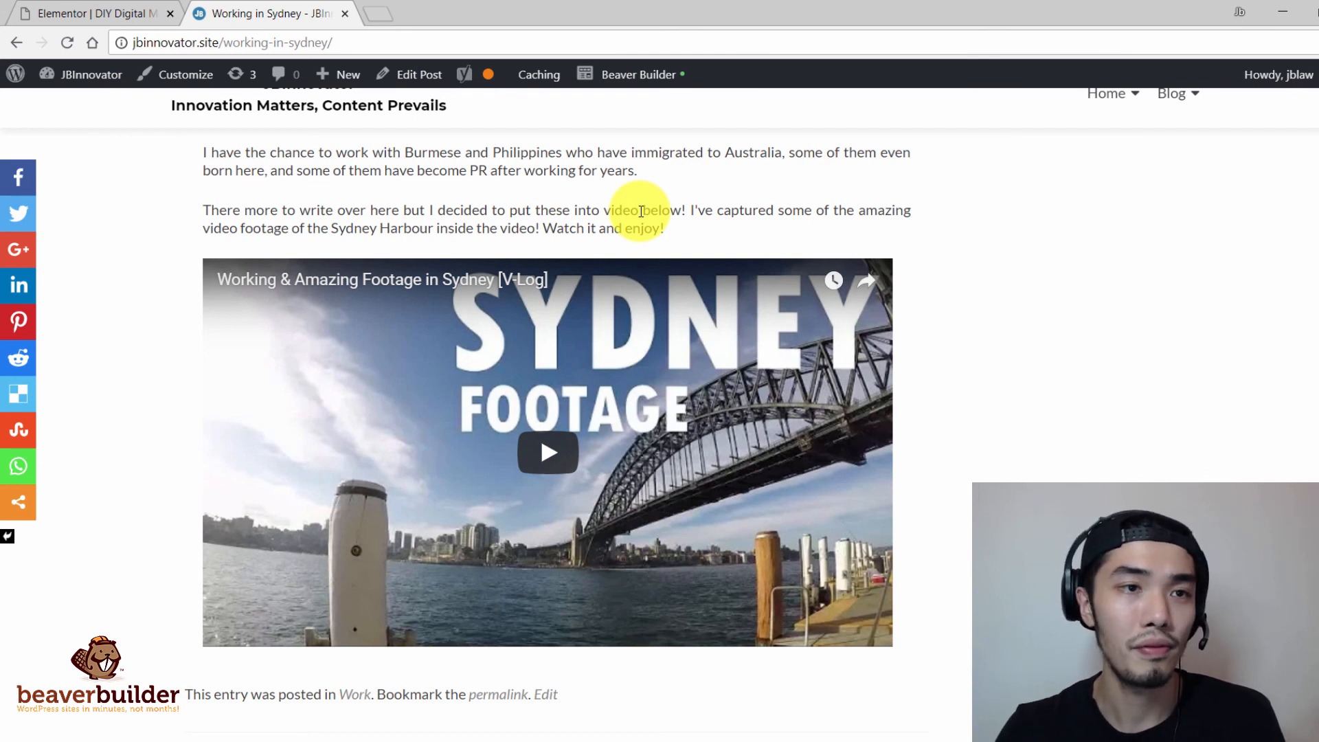
pyautogui.scroll(15, 1010, 315)
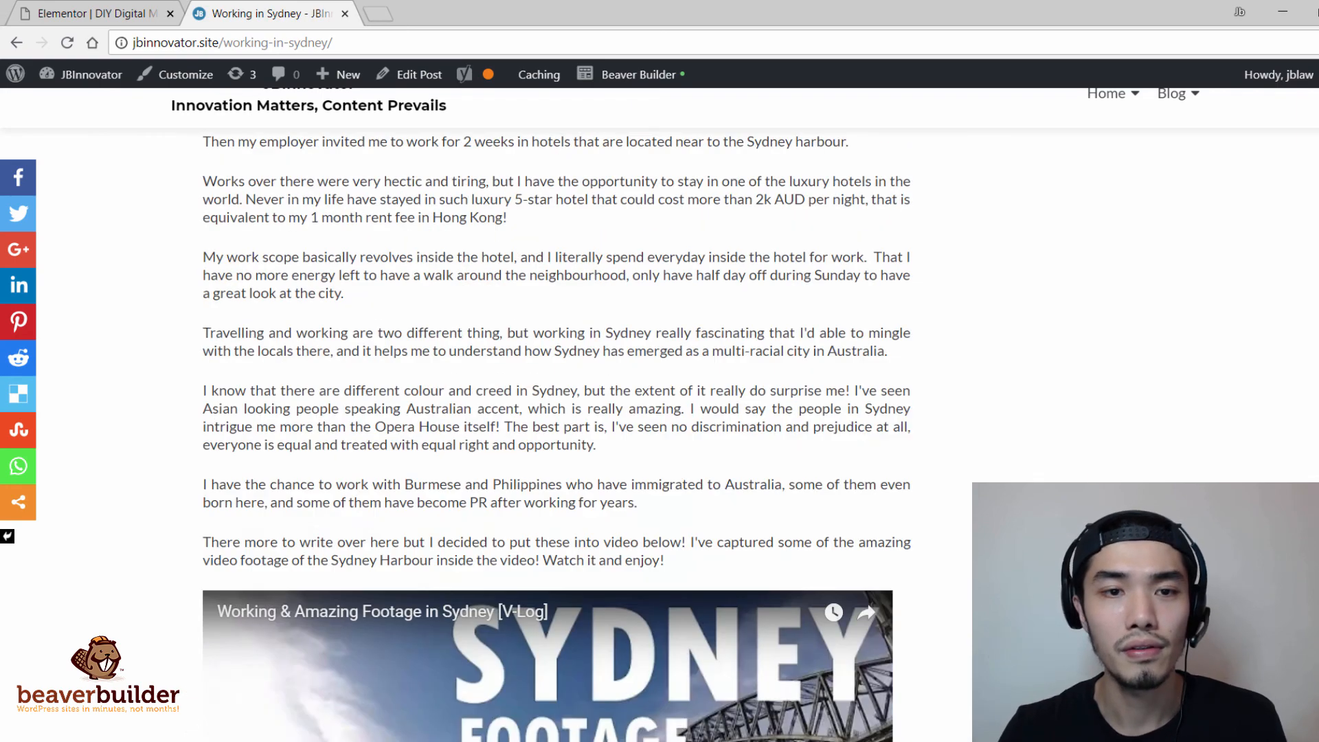
pyautogui.scroll(2, 556, 412)
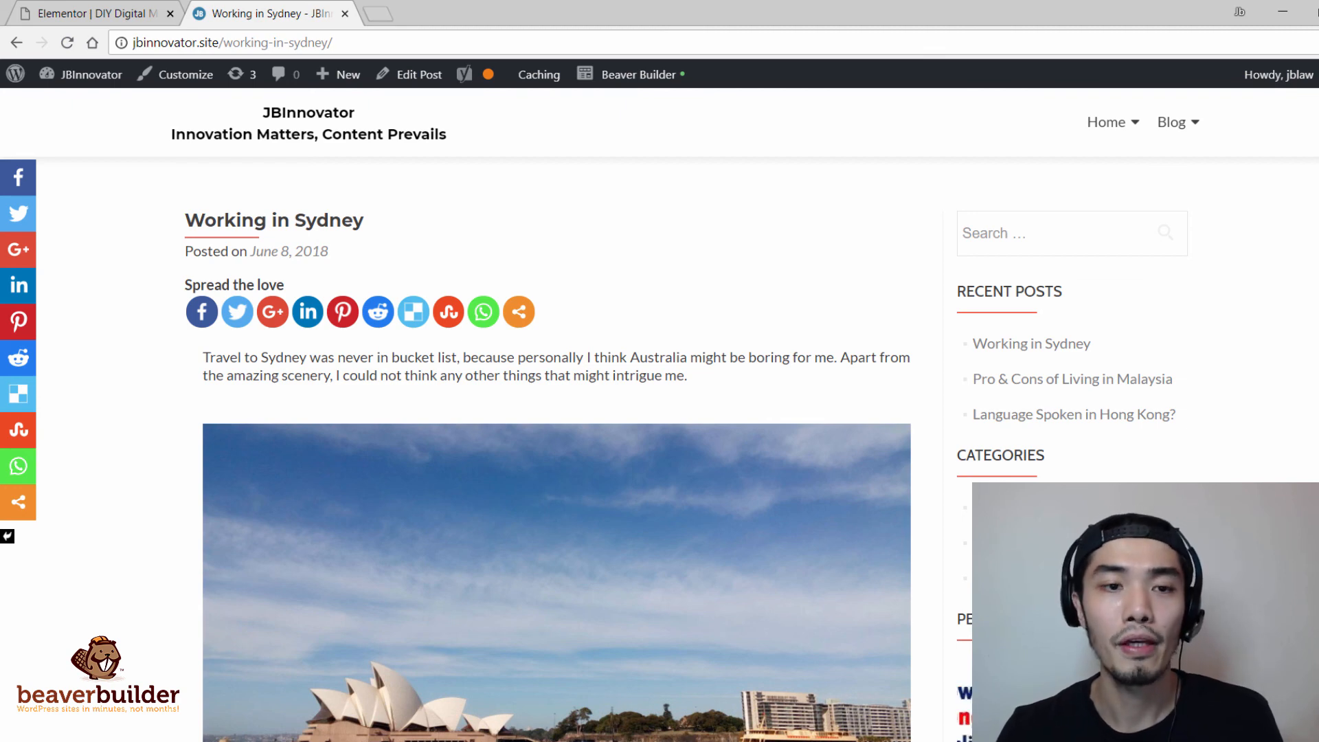
pyautogui.scroll(-10, 557, 435)
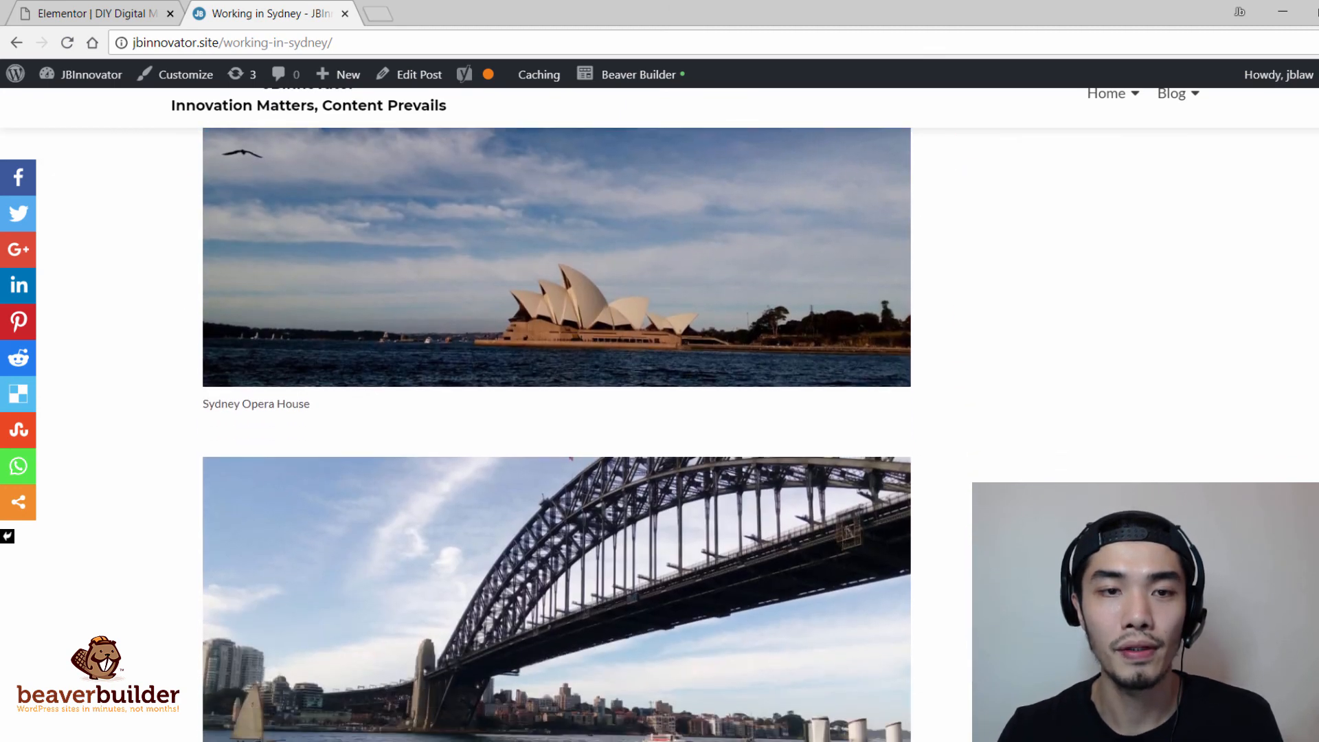
pyautogui.scroll(10, 556, 435)
# - Switch back to the DIY Digital Marketing page in Elementor and view its hero section
pyautogui.click(103, 13)
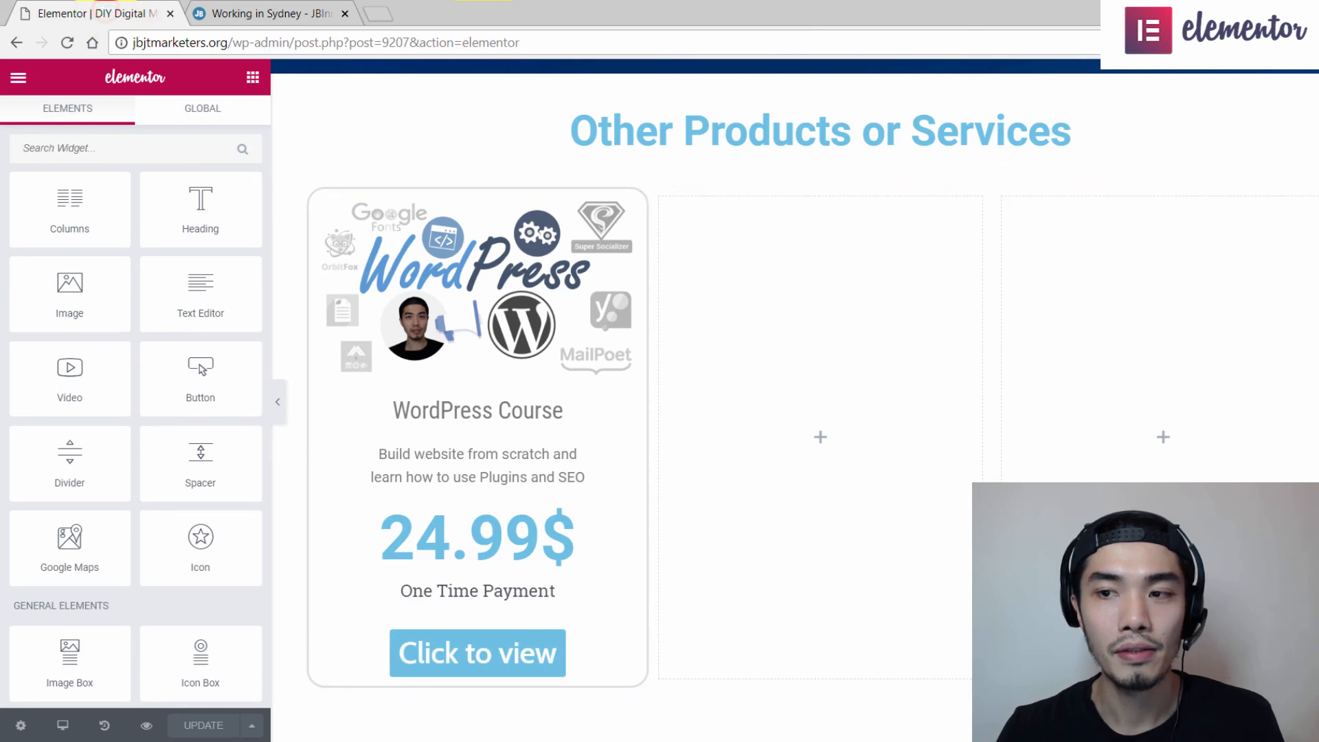
pyautogui.scroll(20, 794, 399)
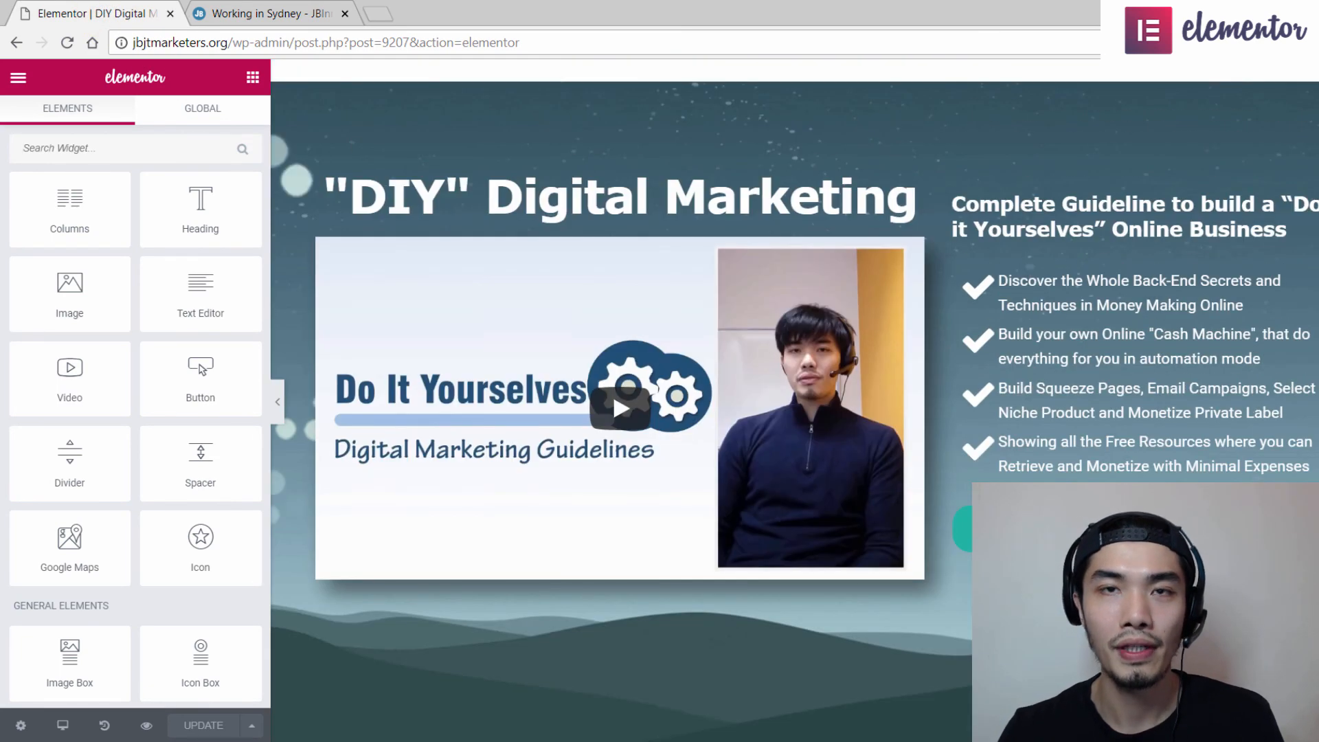